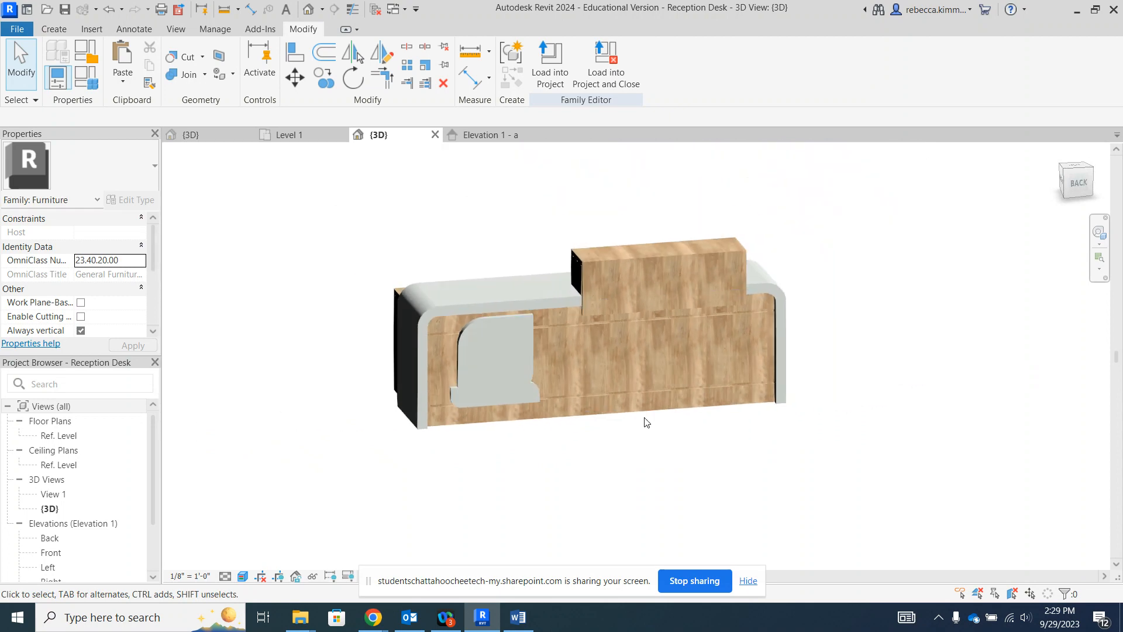
middle_click_drag(646, 431, 802, 399, "shift")
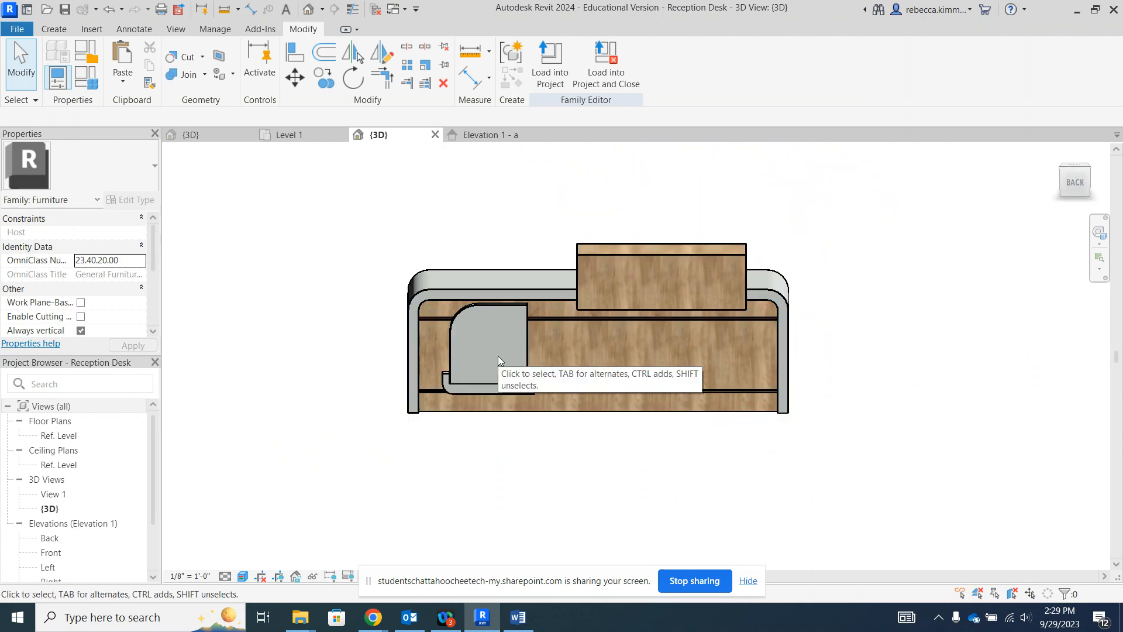
middle_click_drag(498, 356, 588, 382, "shift")
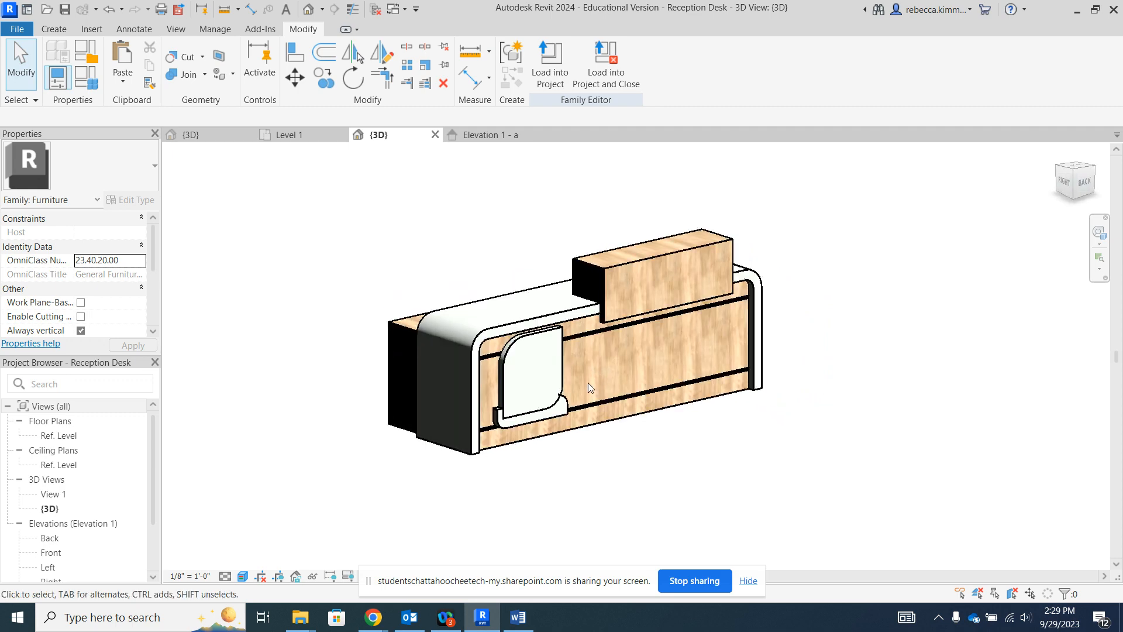
scroll(564, 389, "up", 2)
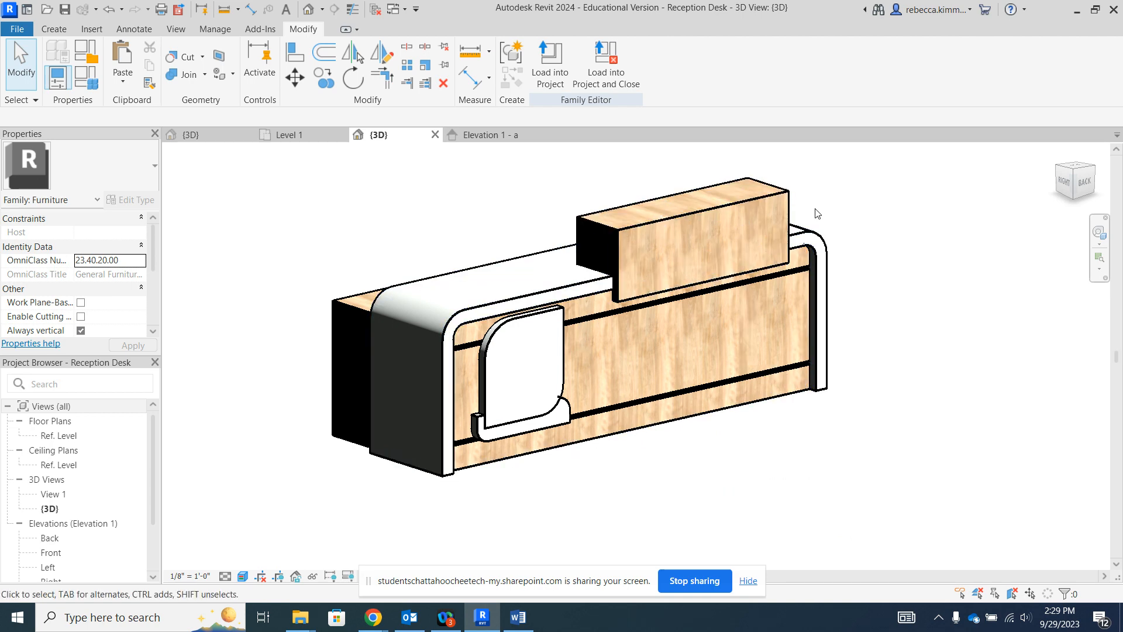
scroll(644, 347, "down", 2)
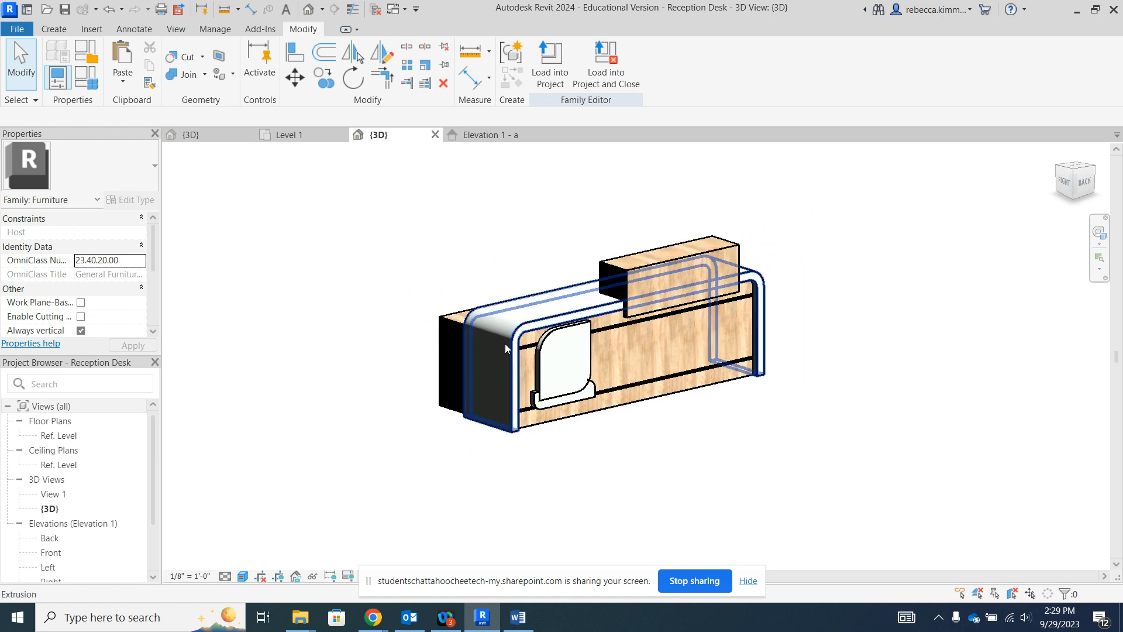
Step: Create a new family from the Furniture template in the English-Imperial folder
left_click(283, 135)
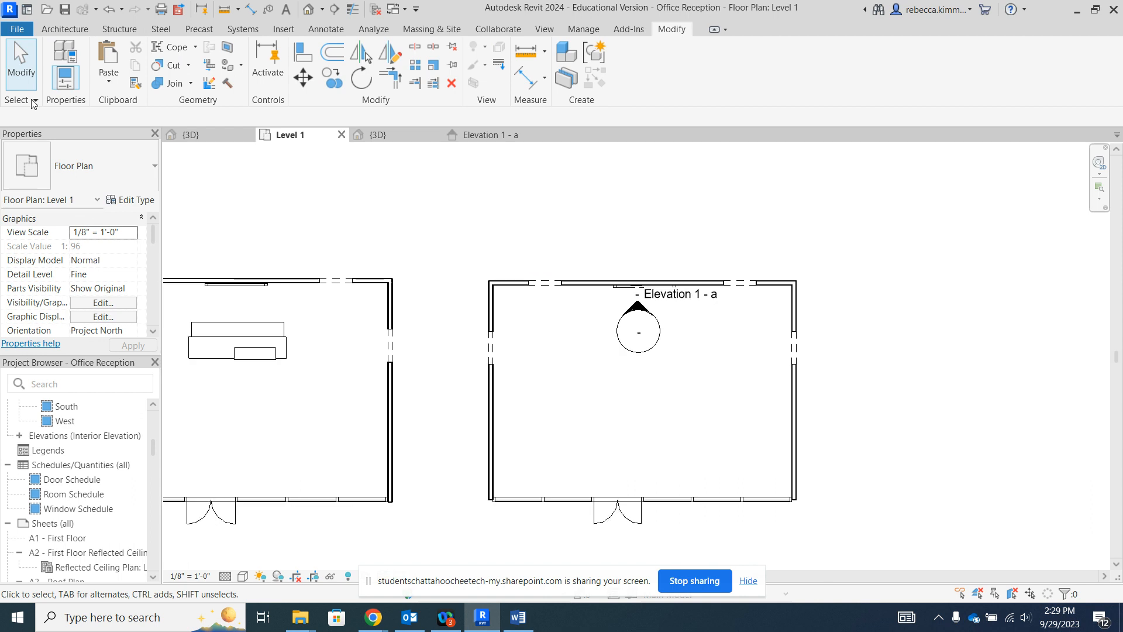
left_click(21, 32)
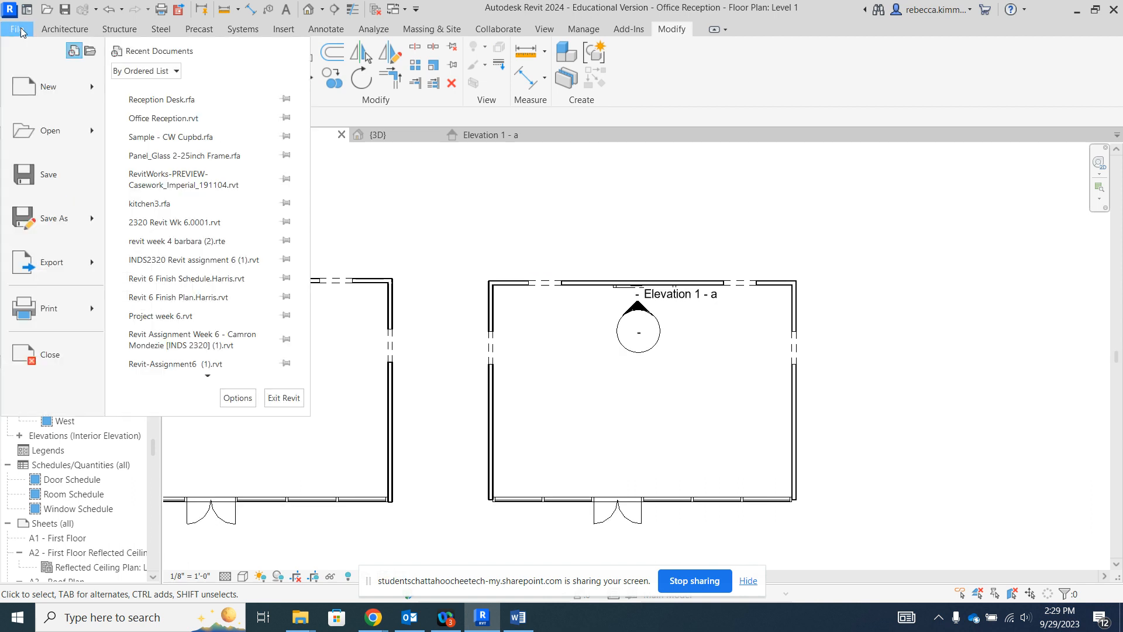
mouse_move(34, 94)
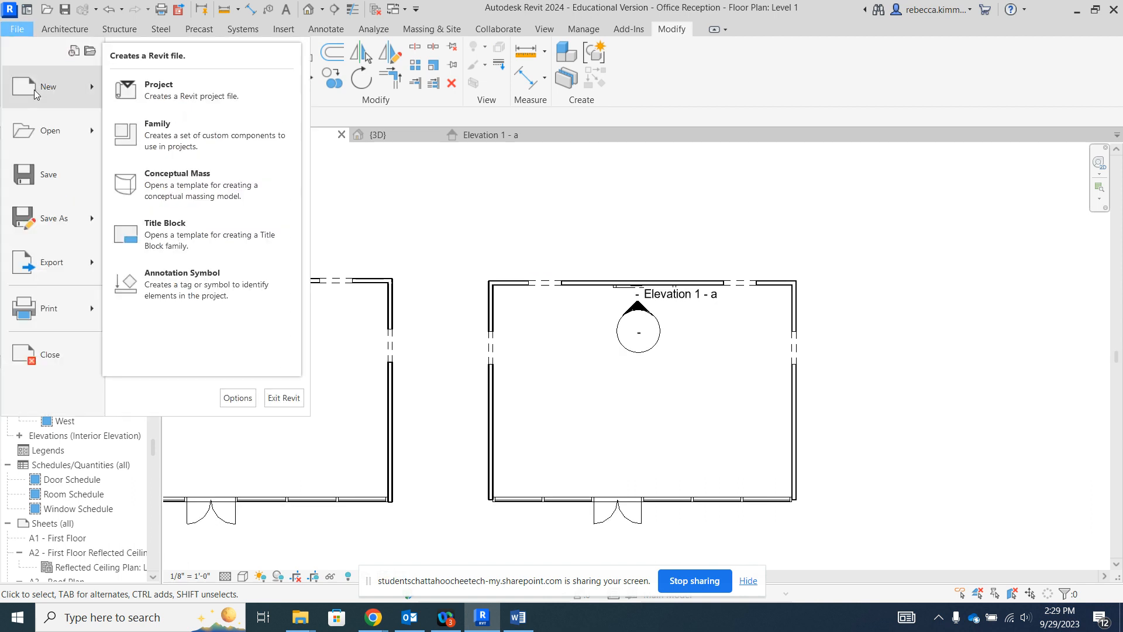
left_click(185, 141)
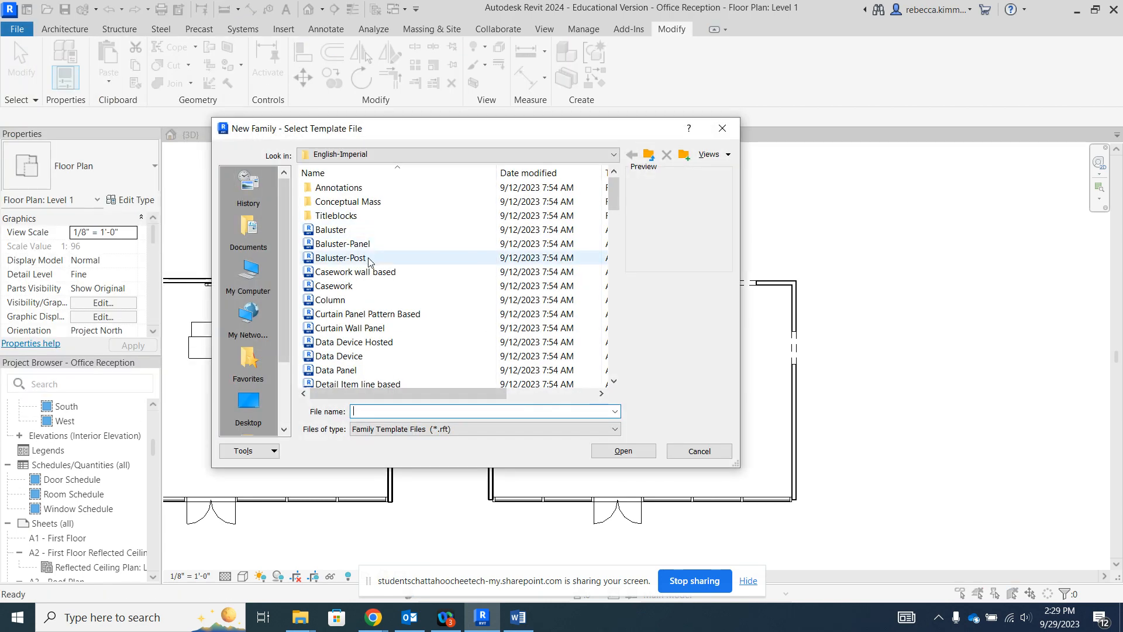
scroll(369, 261, "down", 6)
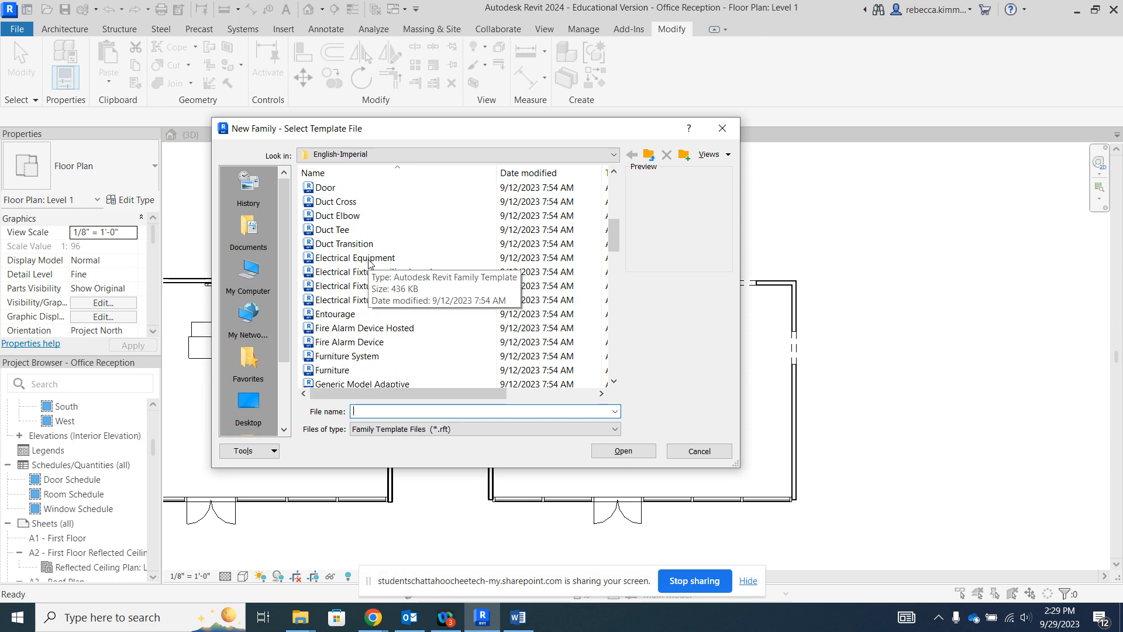
scroll(368, 262, "down", 1)
left_click(363, 327)
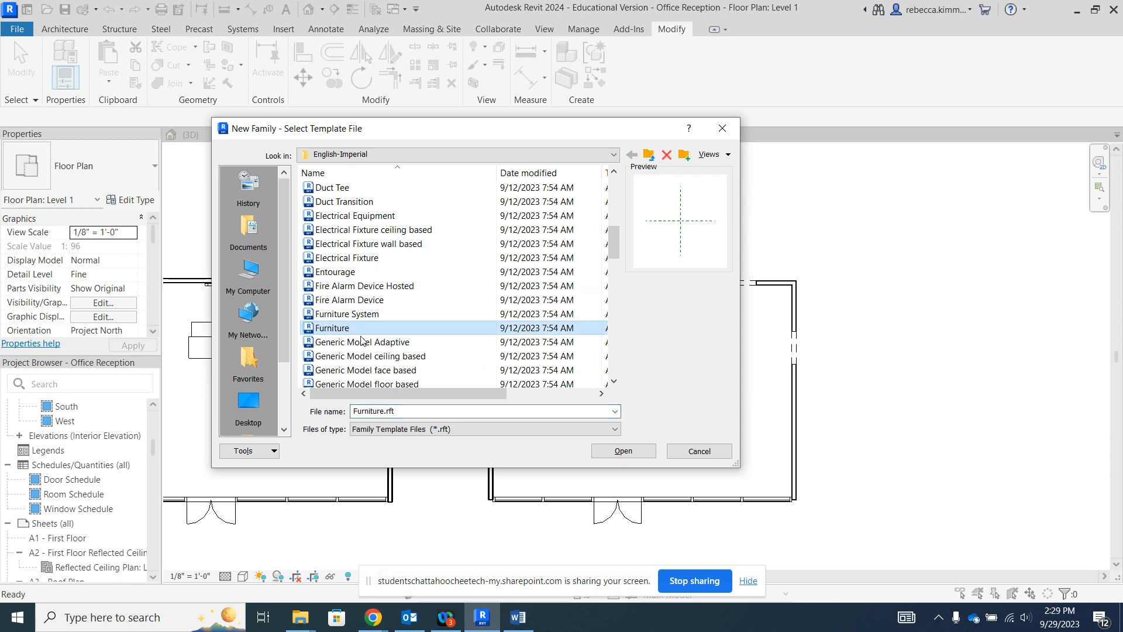
left_click(622, 451)
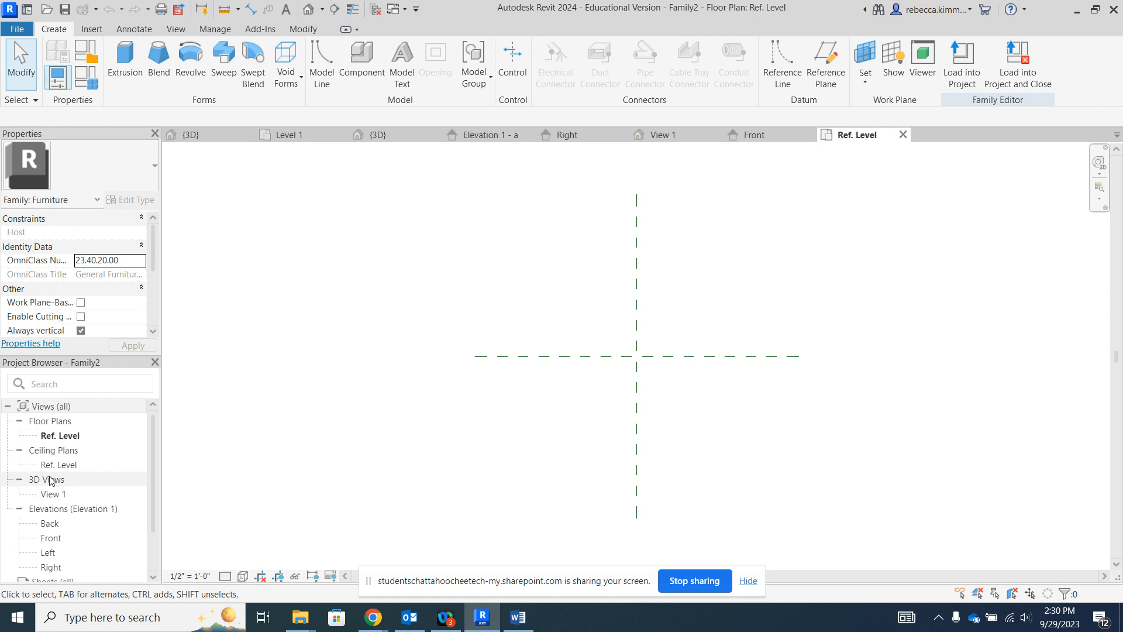
Step: Open the new family's Front elevation and close its View 1 3D view
scroll(53, 485, "down", 3)
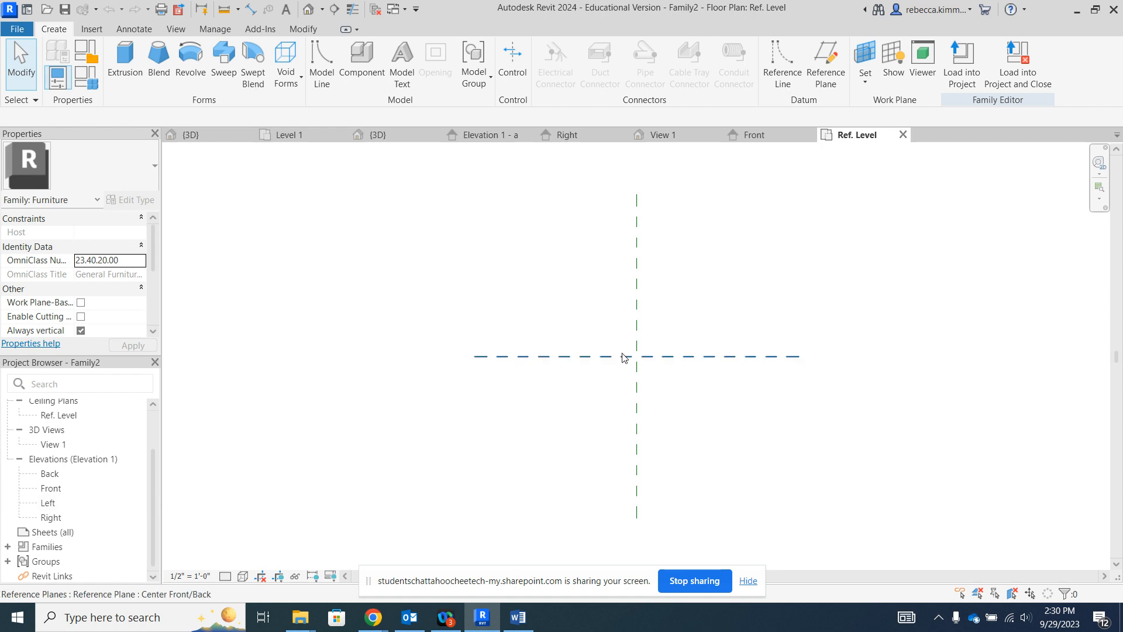
left_click(53, 488)
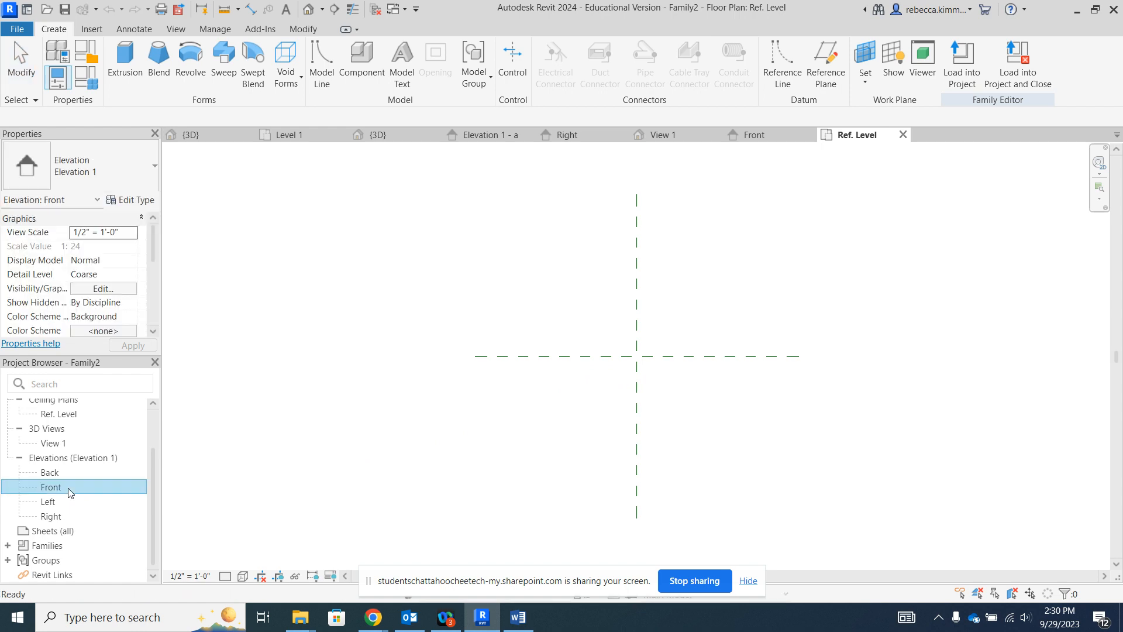
double_click(70, 493)
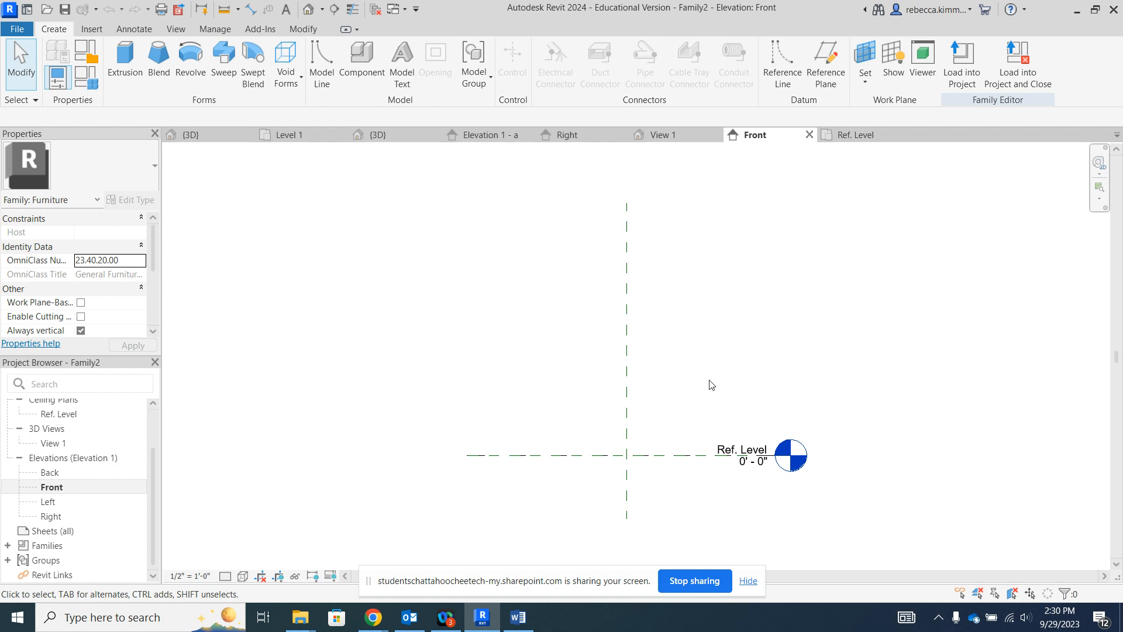
left_click(662, 135)
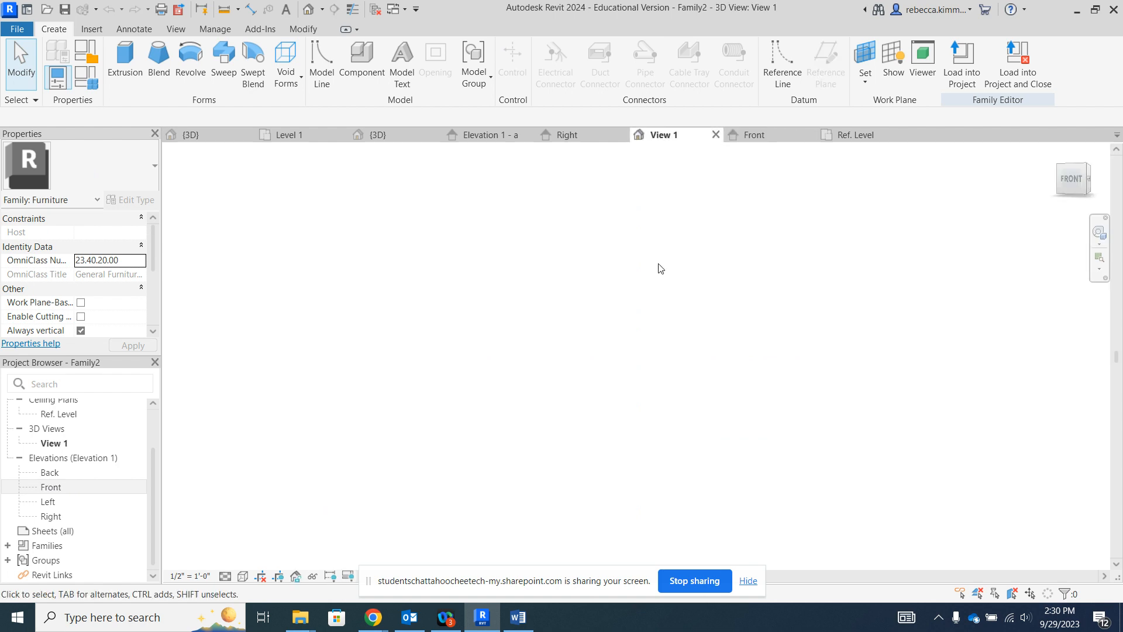
left_click(716, 135)
left_click(595, 137)
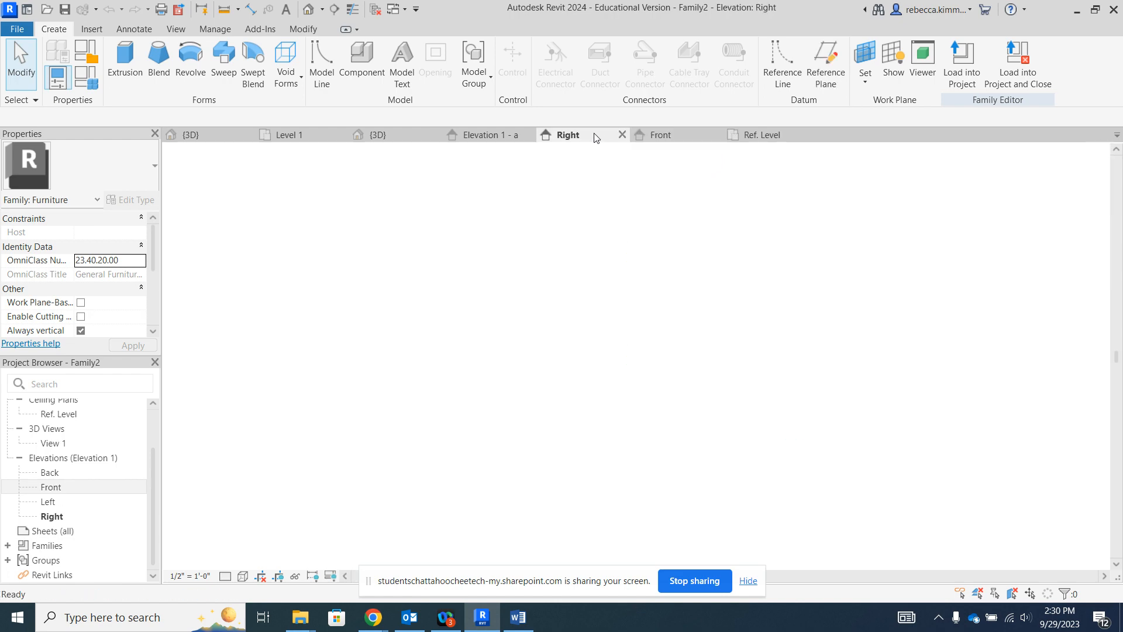
scroll(591, 263, "down", 2)
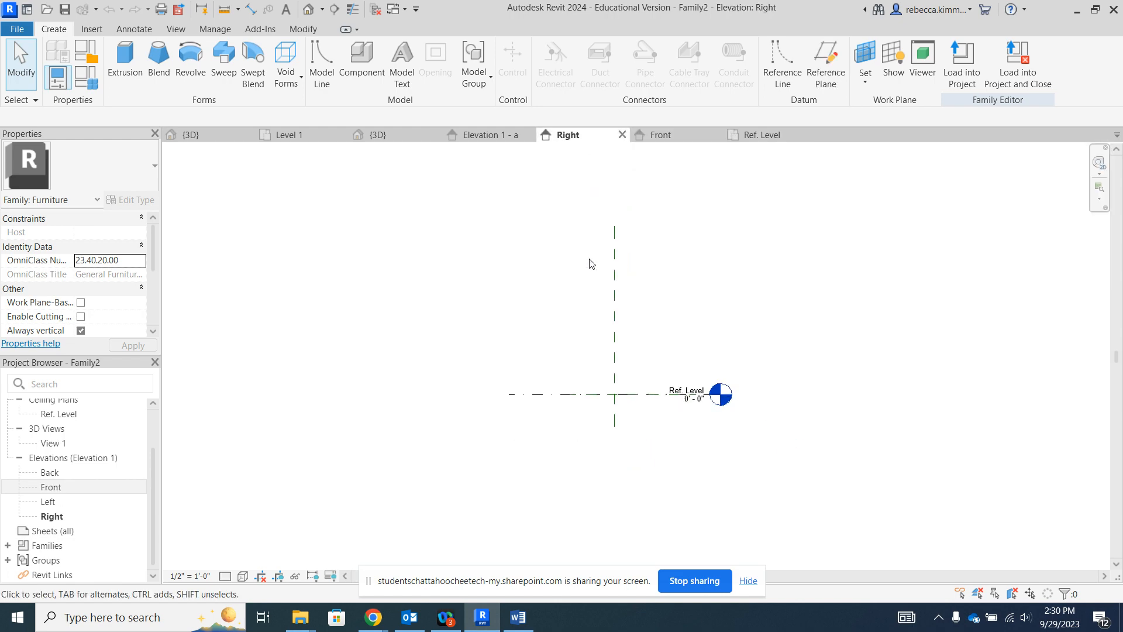
left_click(493, 135)
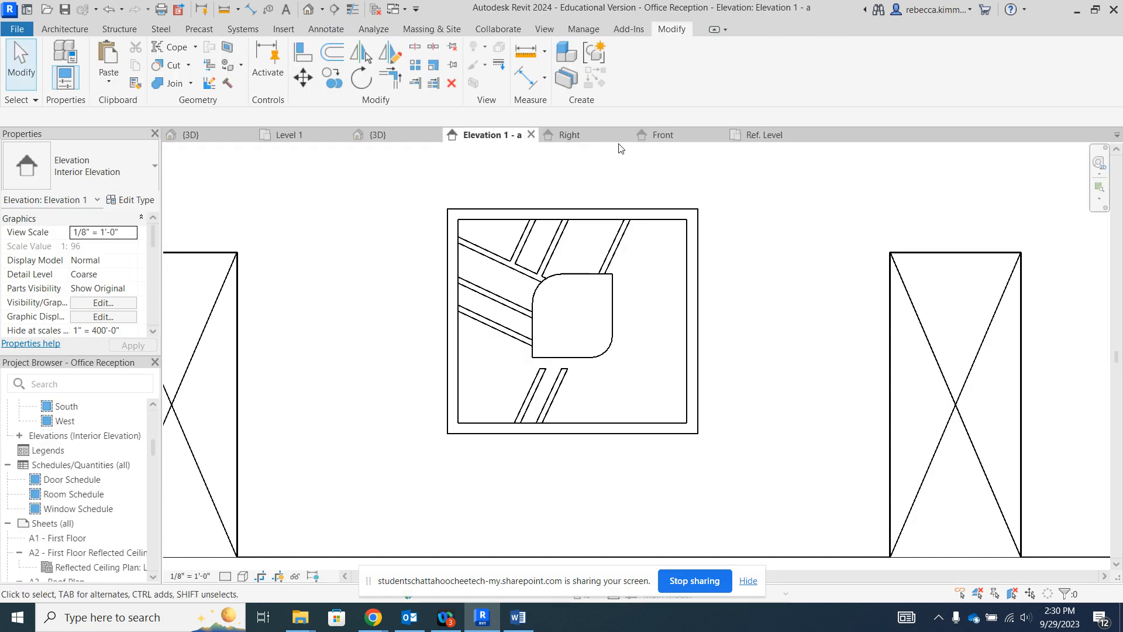
left_click(667, 135)
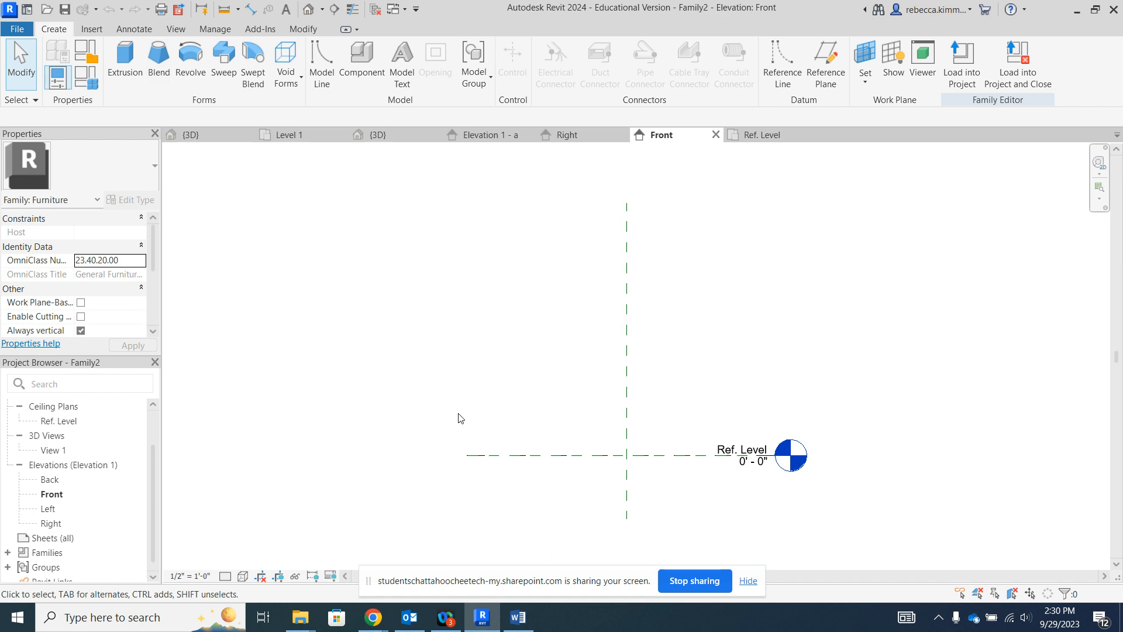
Step: Start an extrusion and sketch an open outline from Ref. Level, 4' left of the centre plane: 3' up, 9' across, back down to Ref. Level
left_click(127, 67)
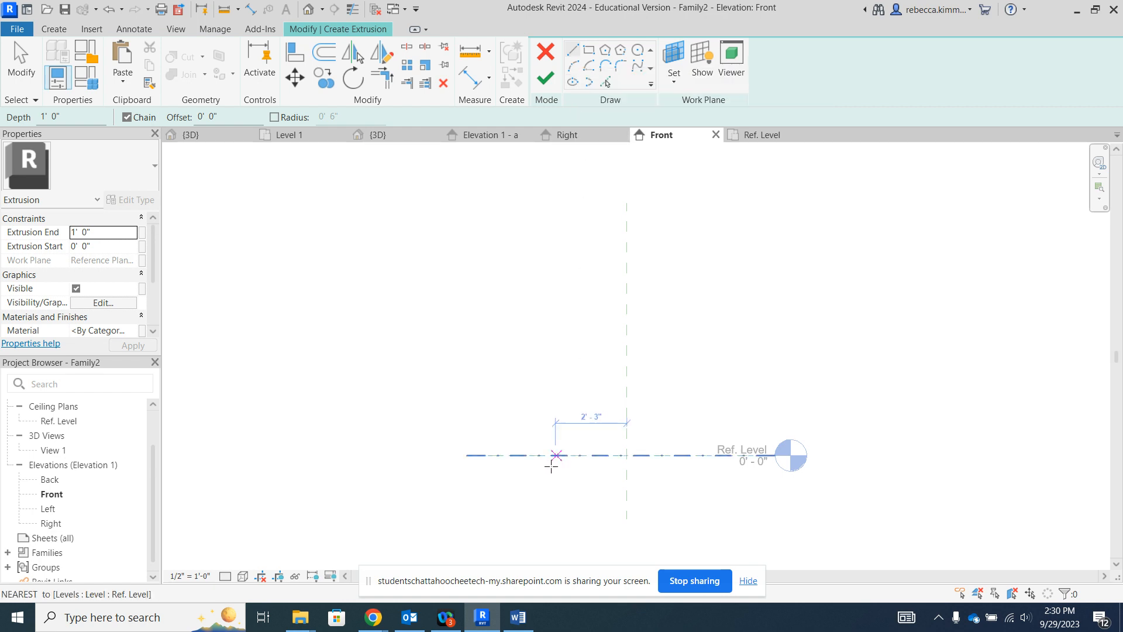
left_click(499, 455)
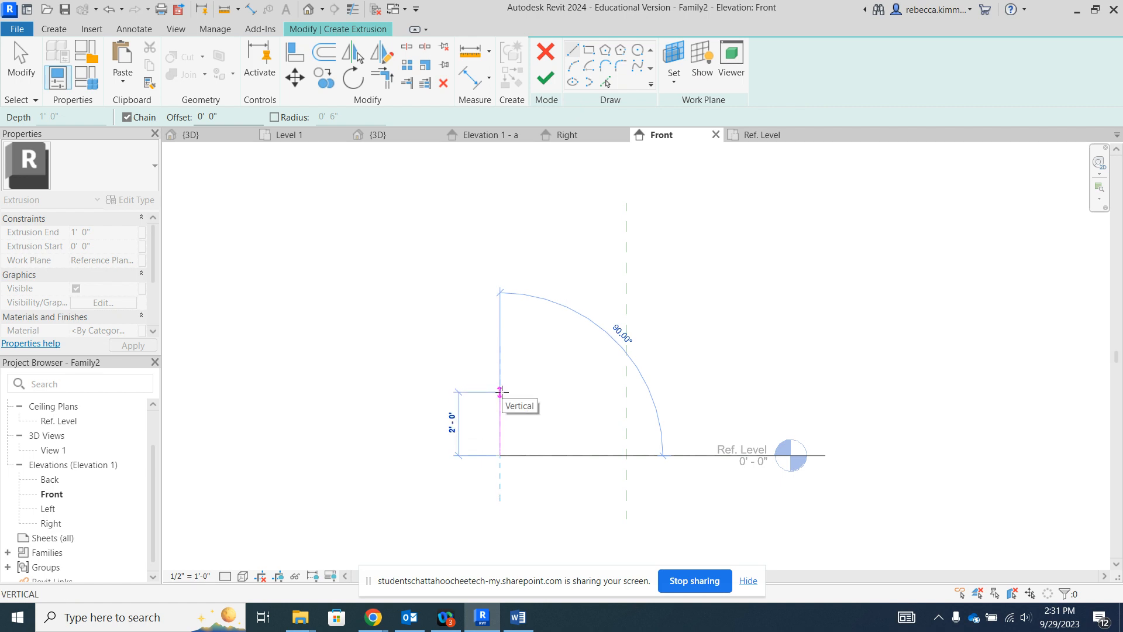
type("3")
key("Return")
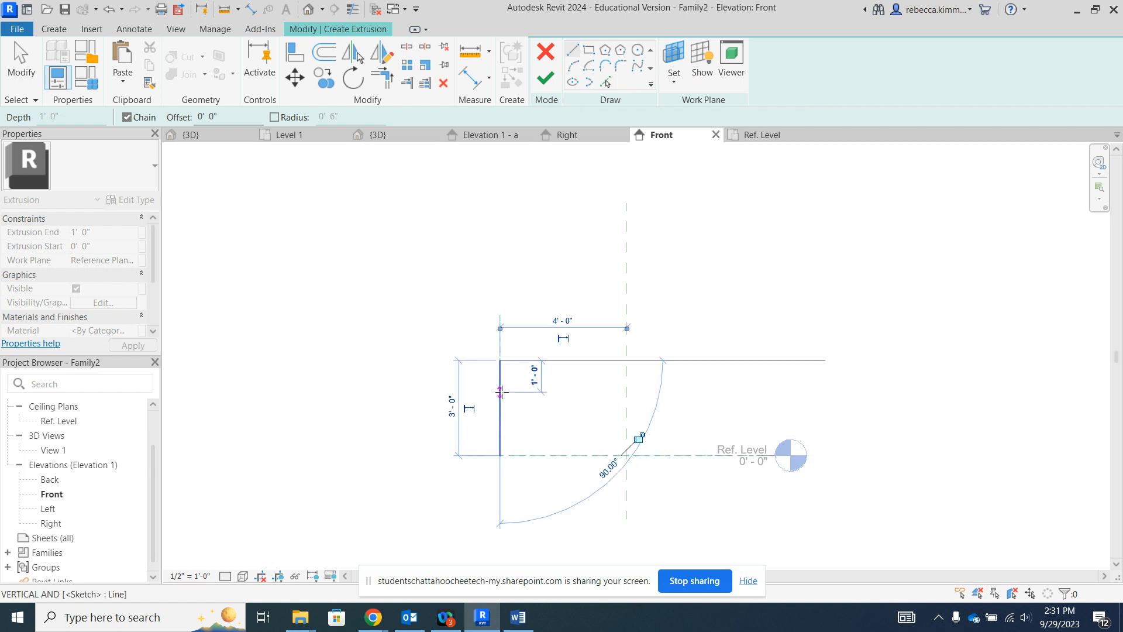
type("9")
key("Return")
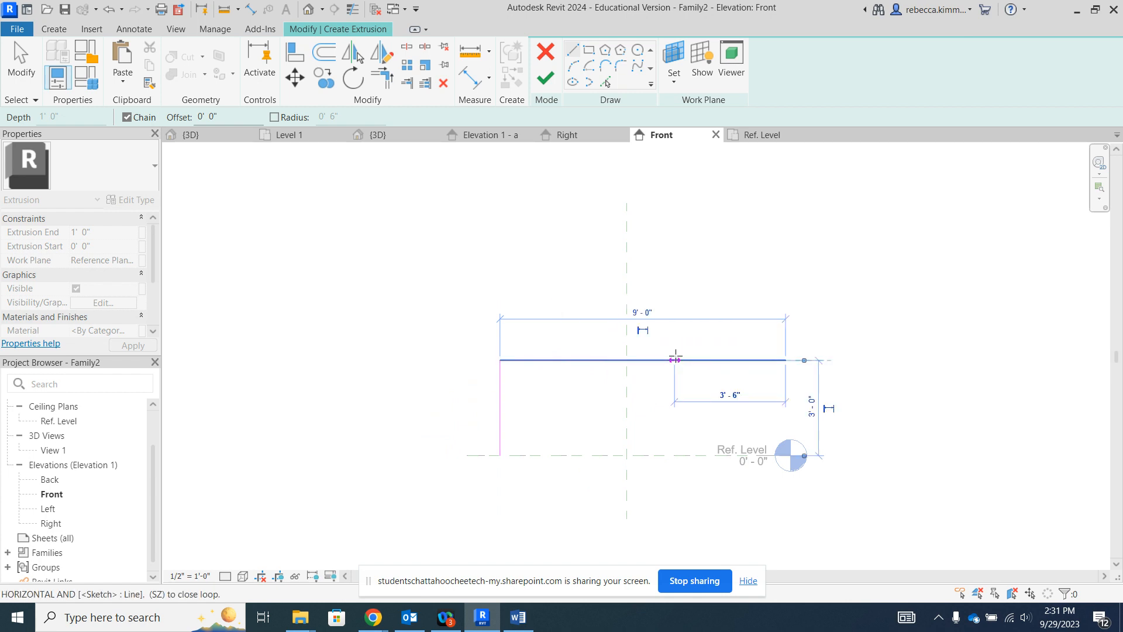
left_click(786, 455)
key("Escape")
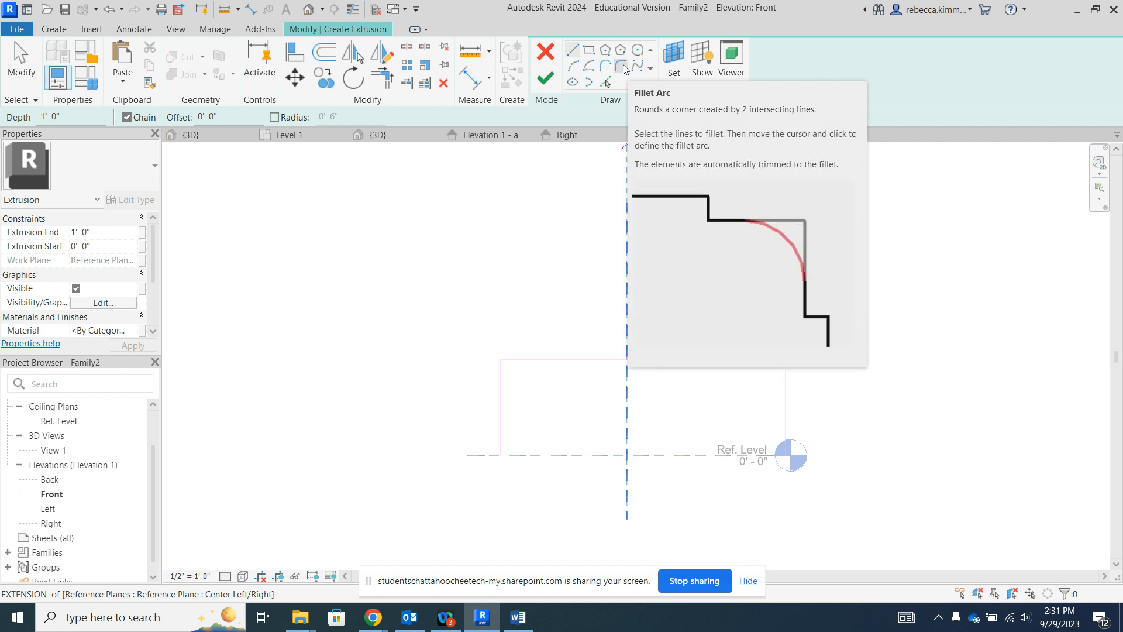
Step: Round both upper corners of the sketched outline with fillet arcs of 6" radius
left_click(622, 68)
left_click(170, 118)
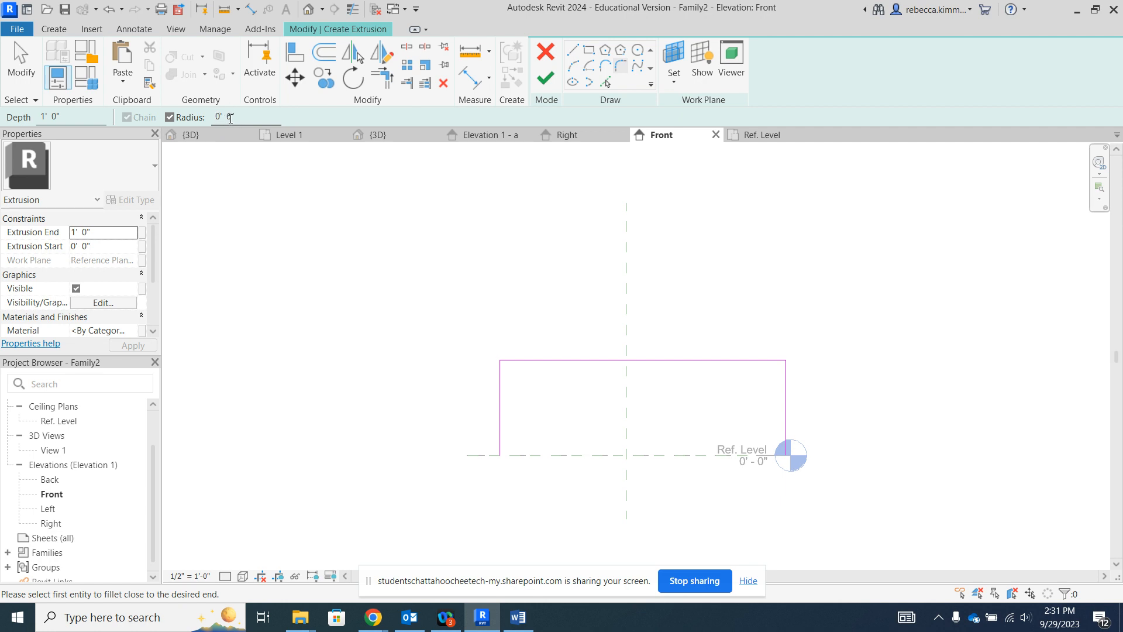
left_click(517, 361)
left_click(501, 375)
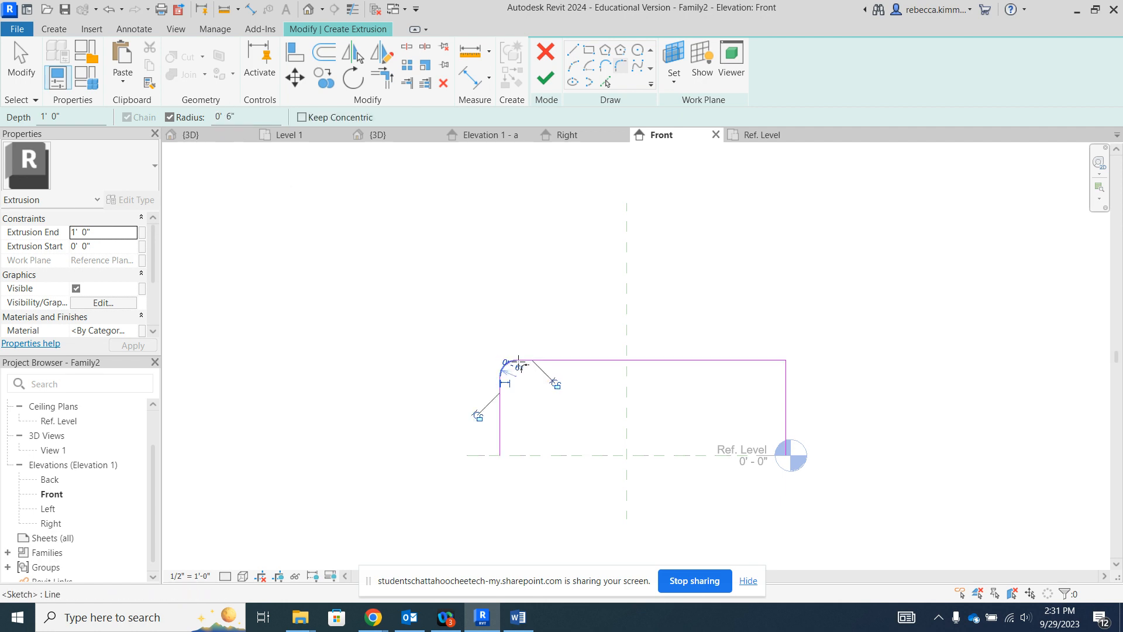
left_click(782, 360)
left_click(786, 375)
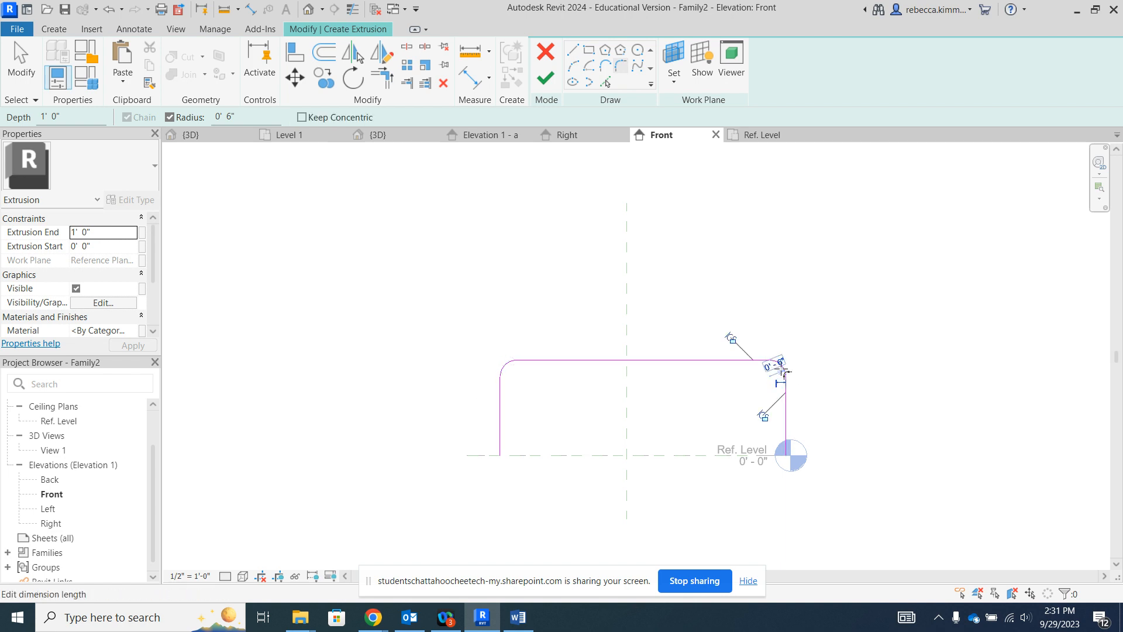
key("Escape")
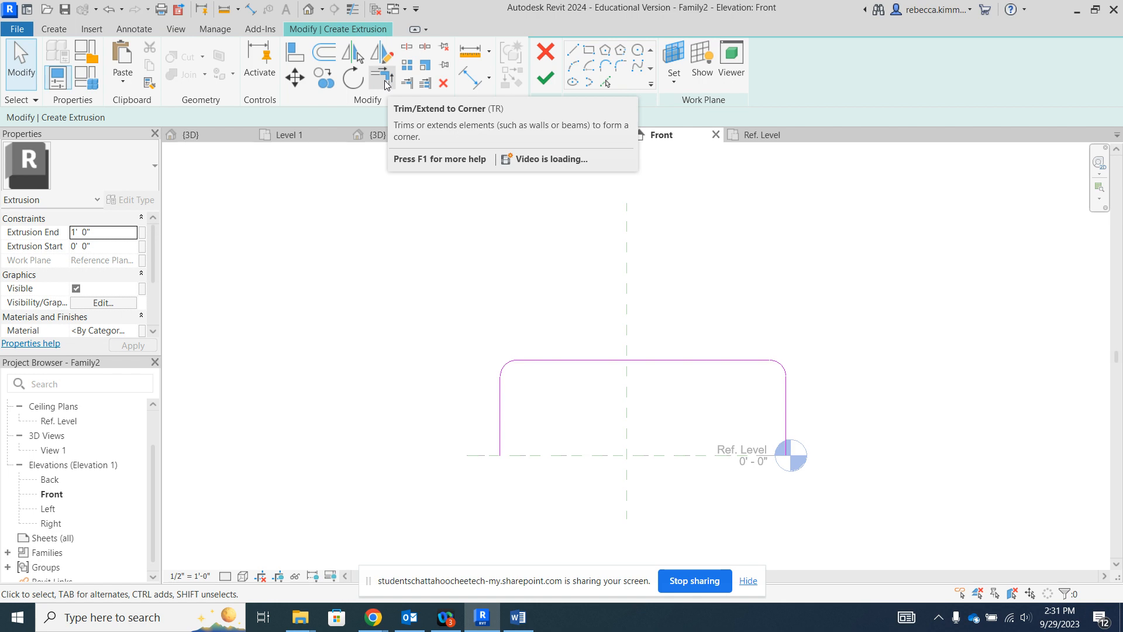
Step: Offset copies of all the outline's lines and arcs 3" inward to form the desk shell's inner edge
left_click(321, 56)
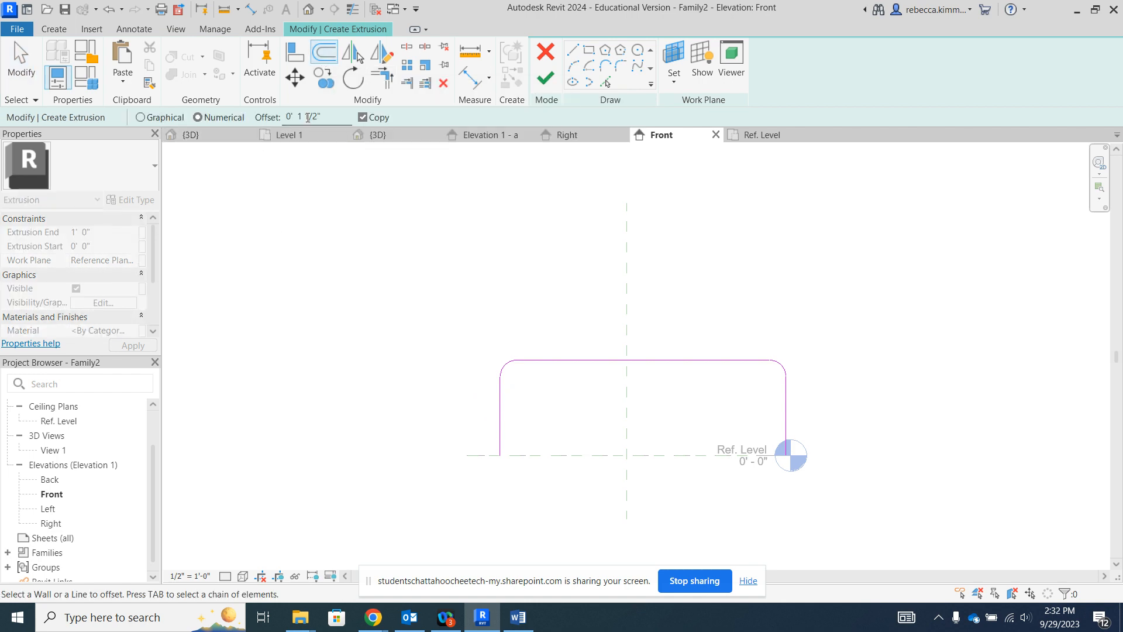
left_click_drag(319, 116, 297, 117)
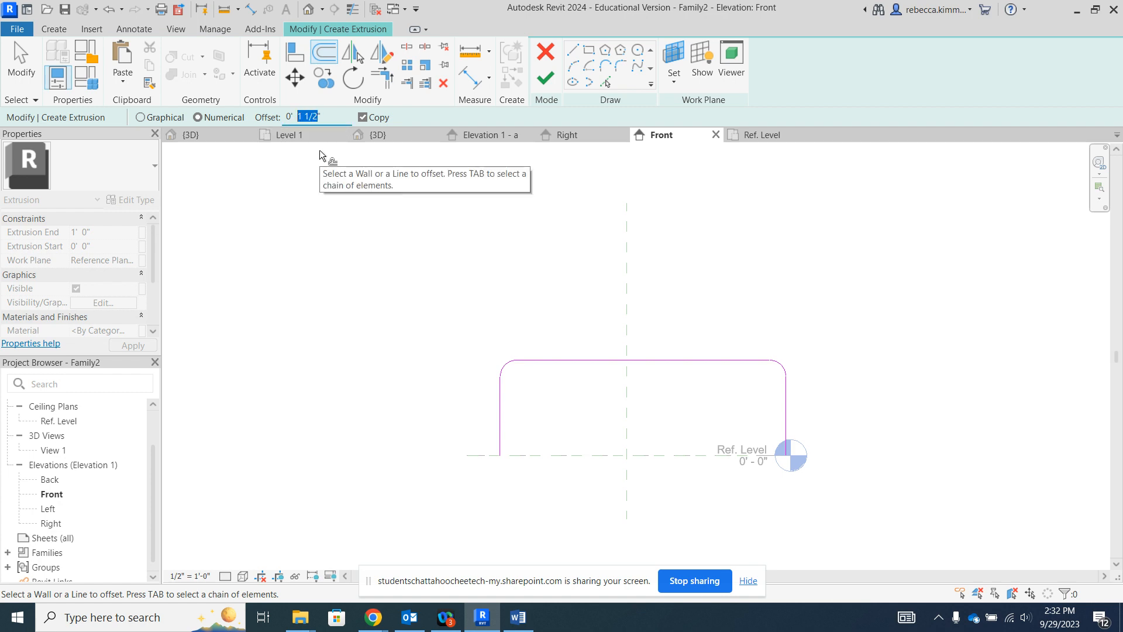
type("3")
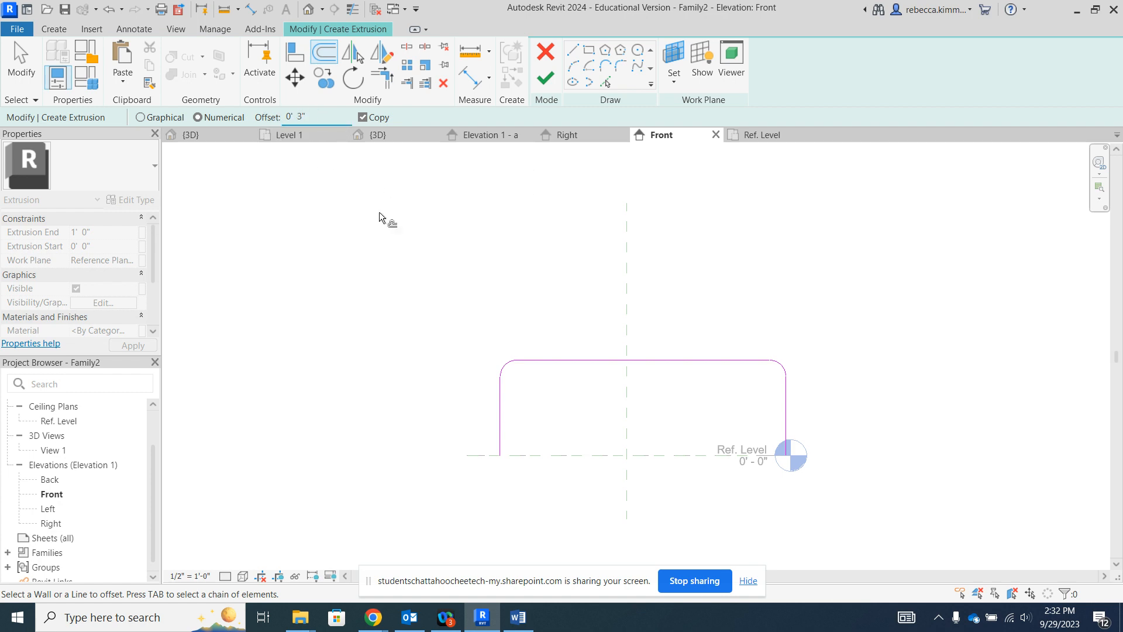
left_click(507, 408)
scroll(520, 377, "up", 2)
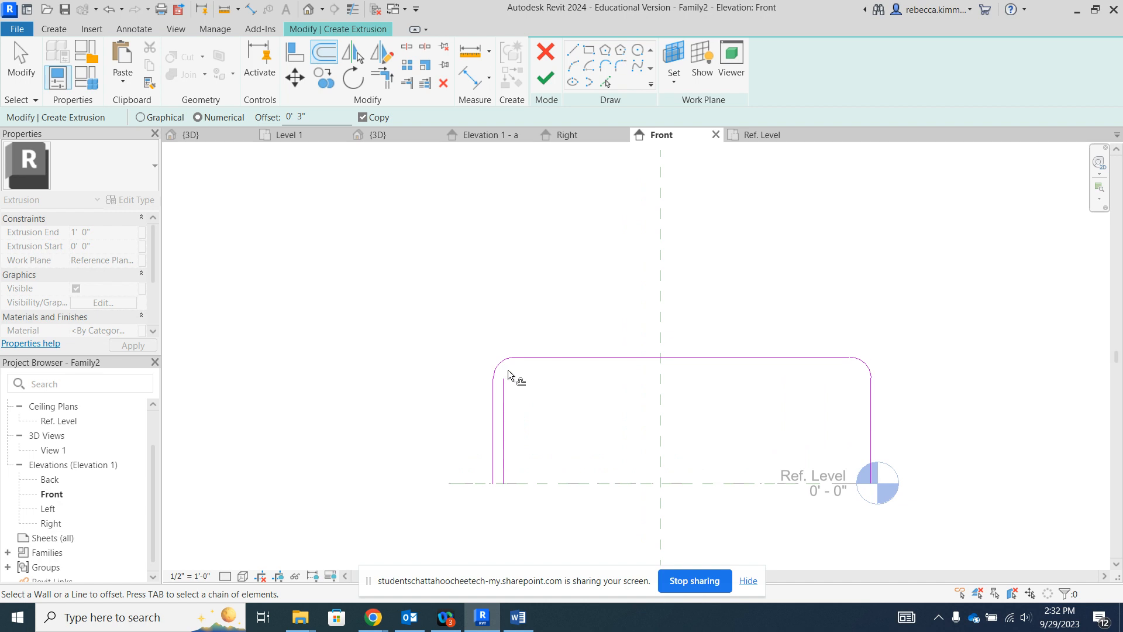
left_click(502, 366)
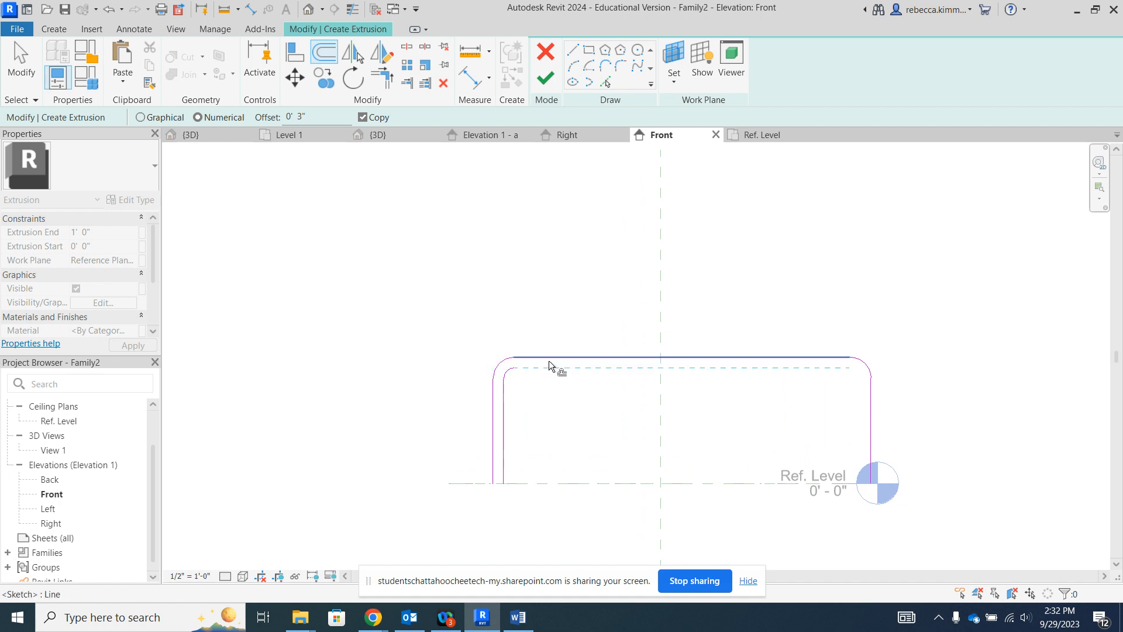
left_click(550, 359)
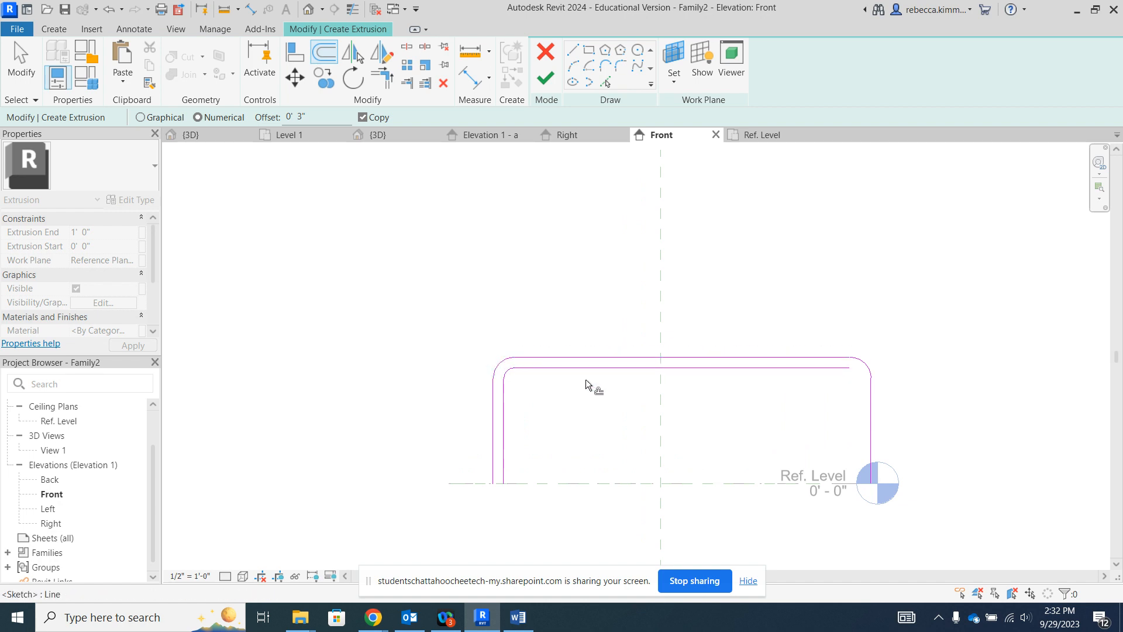
left_click(869, 372)
left_click(867, 420)
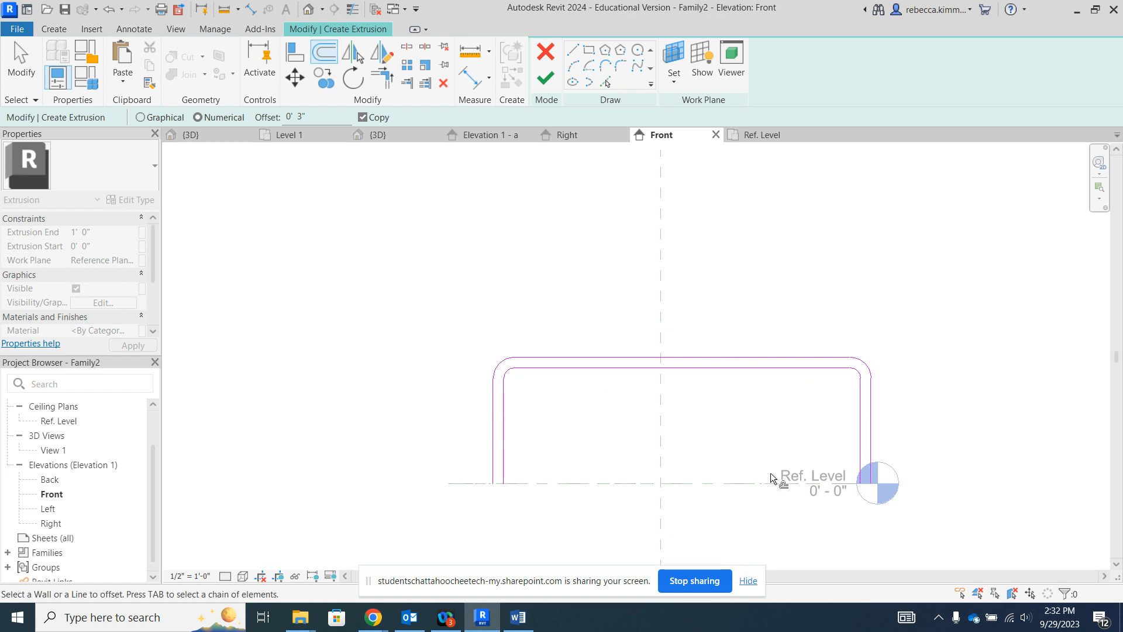
Step: Close the bottom end of the shell's left leg with a line from the outer edge to the inner edge
left_click(572, 51)
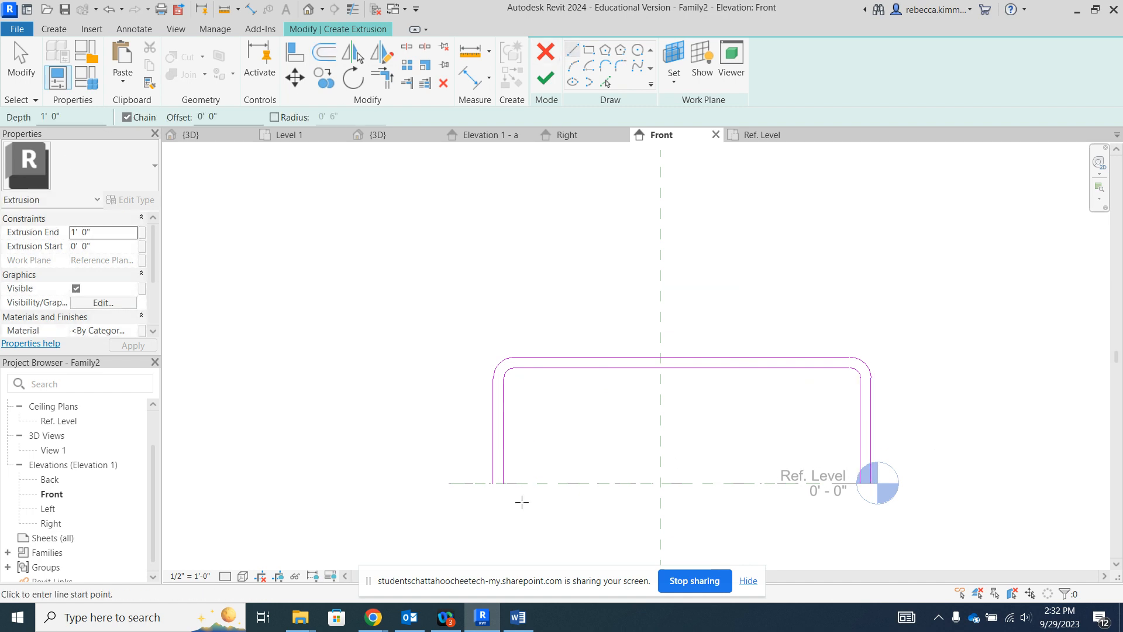
scroll(521, 500, "up", 3)
scroll(395, 462, "down", 3)
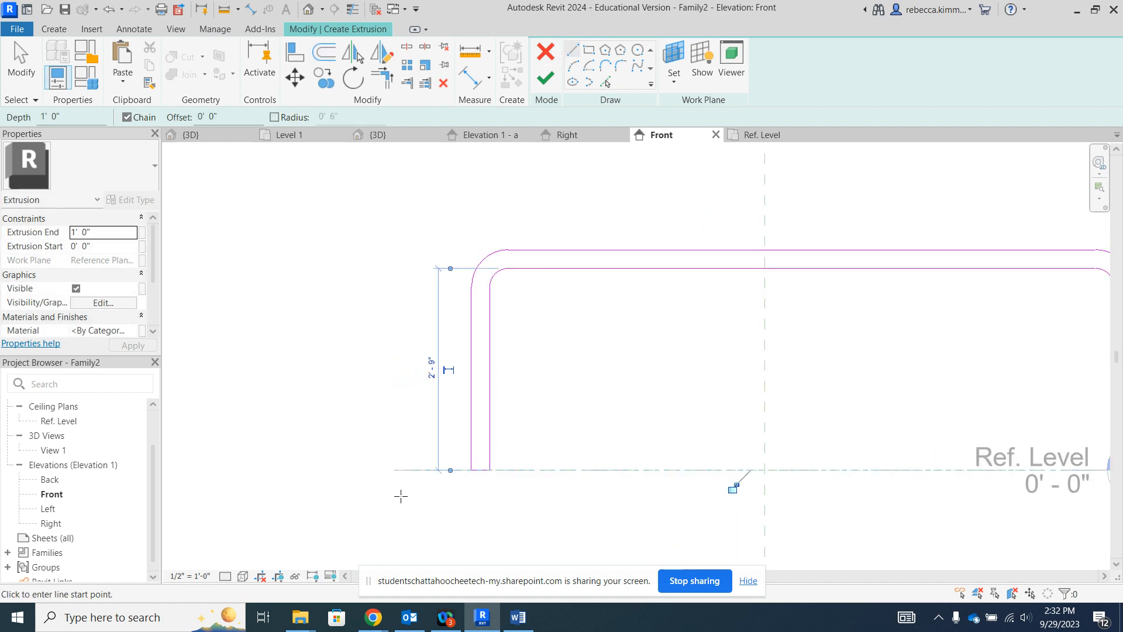
scroll(810, 472, "up", 3)
scroll(809, 473, "up", 2)
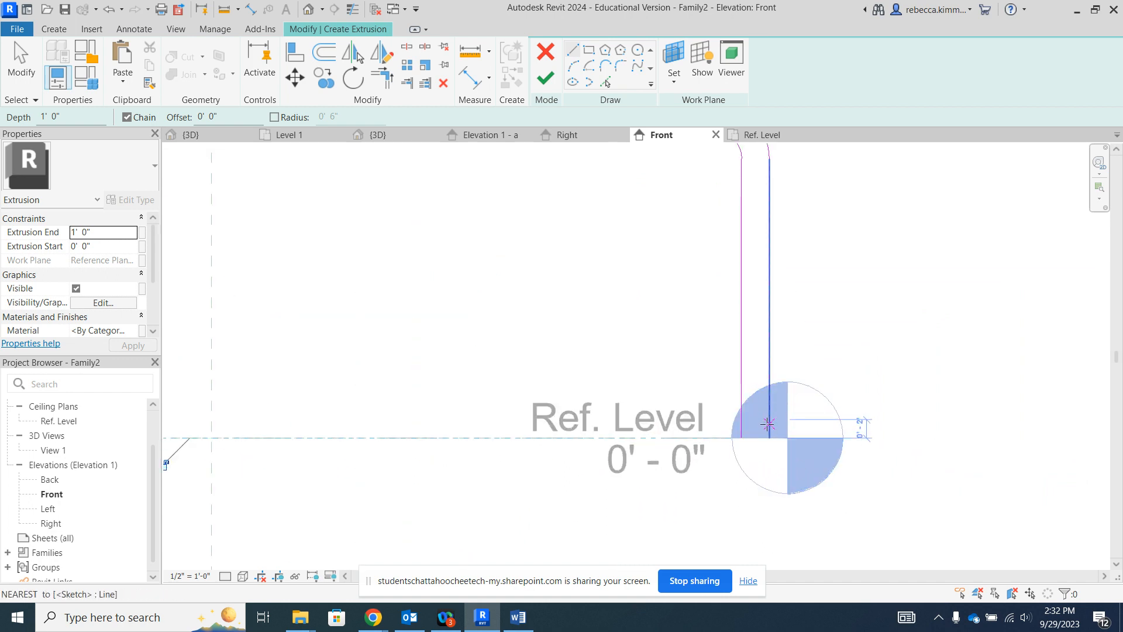
scroll(762, 443, "down", 5)
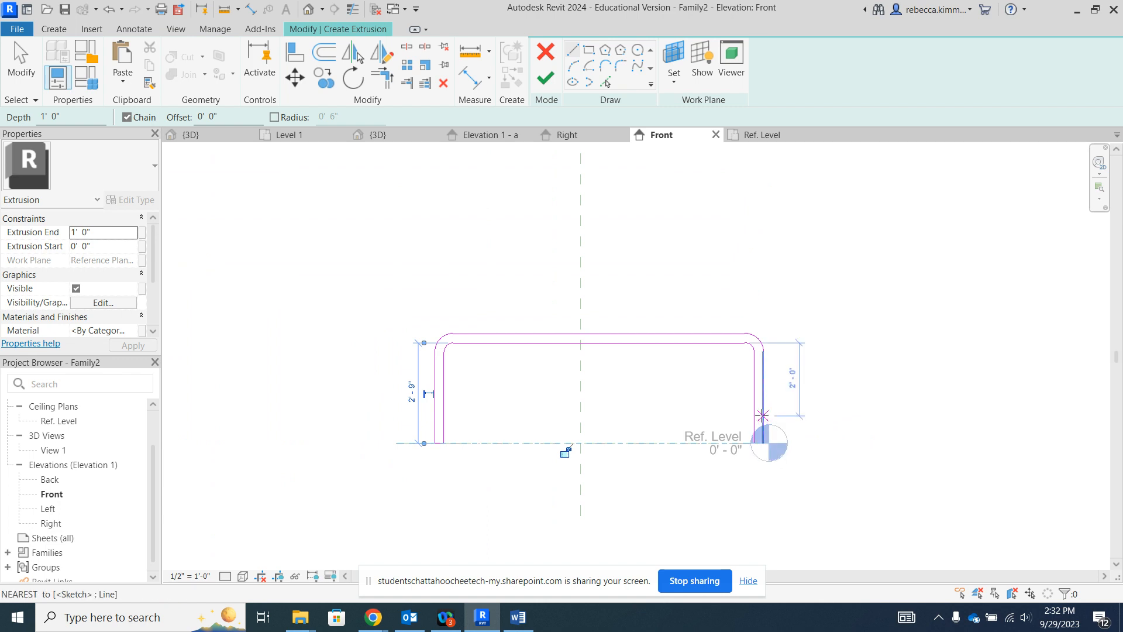
key("Escape")
key("Escape")
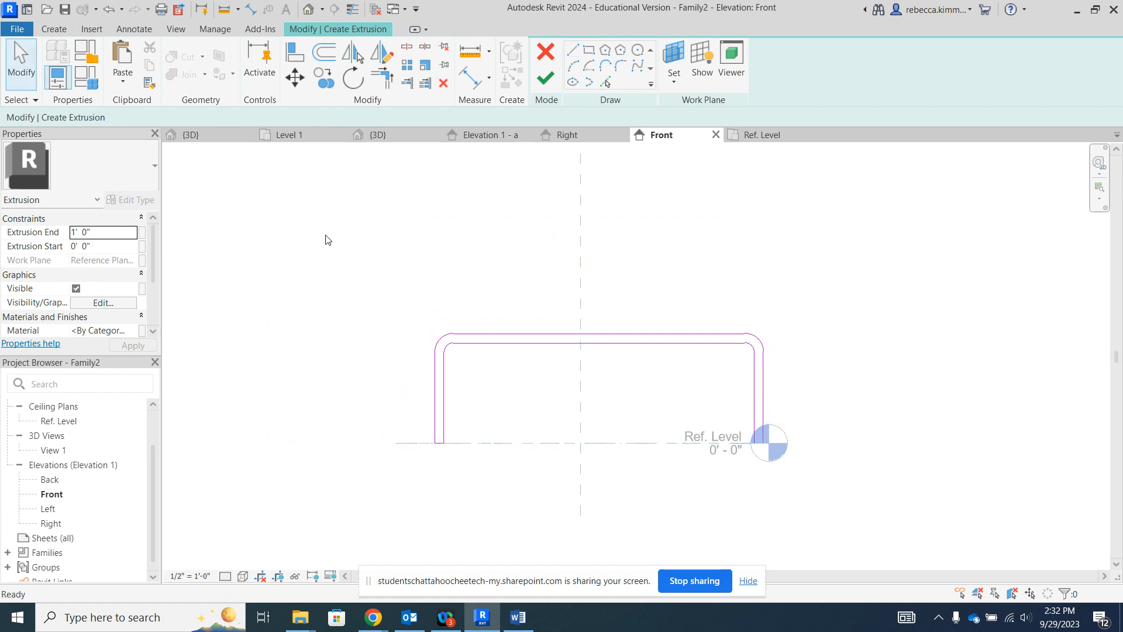
right_click(783, 448)
left_click(714, 218)
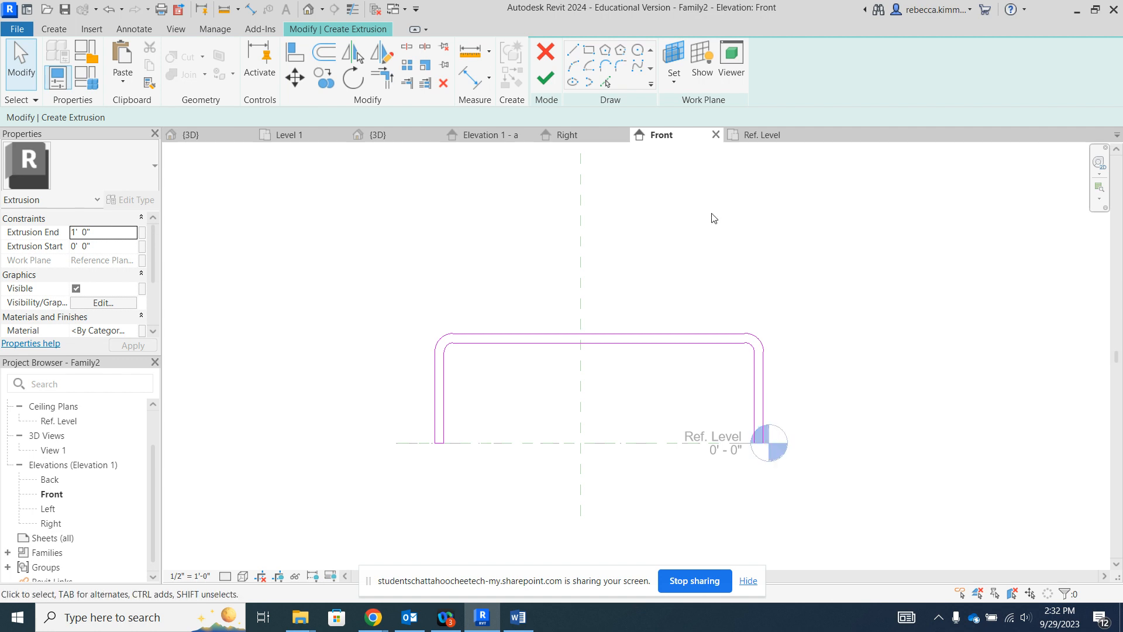
scroll(767, 430, "up", 3)
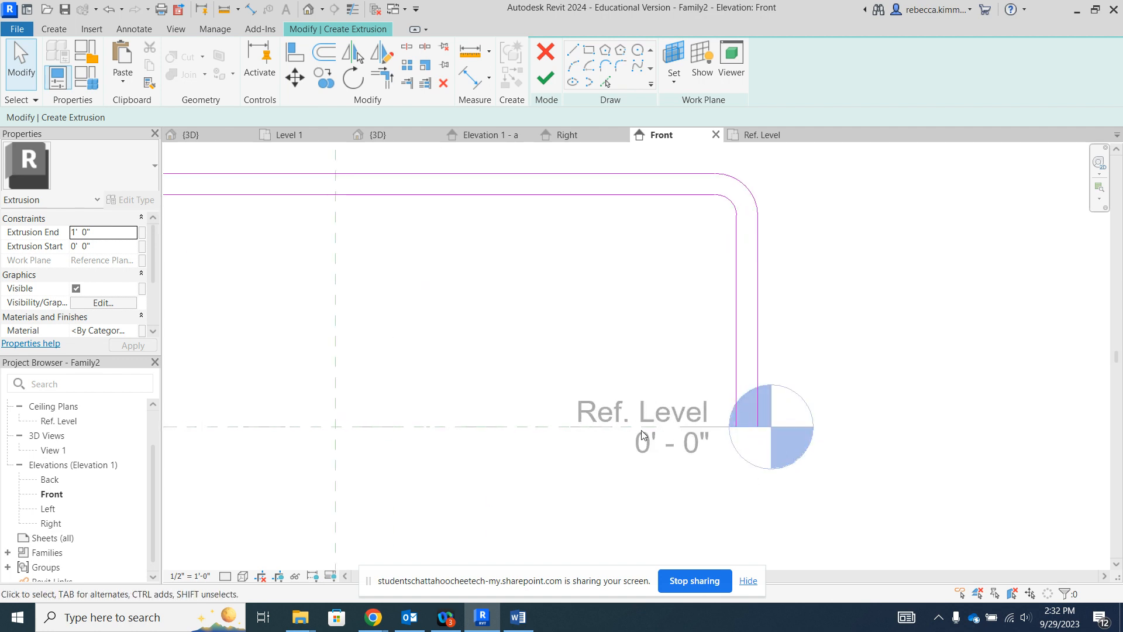
left_click(572, 50)
scroll(733, 411, "up", 3)
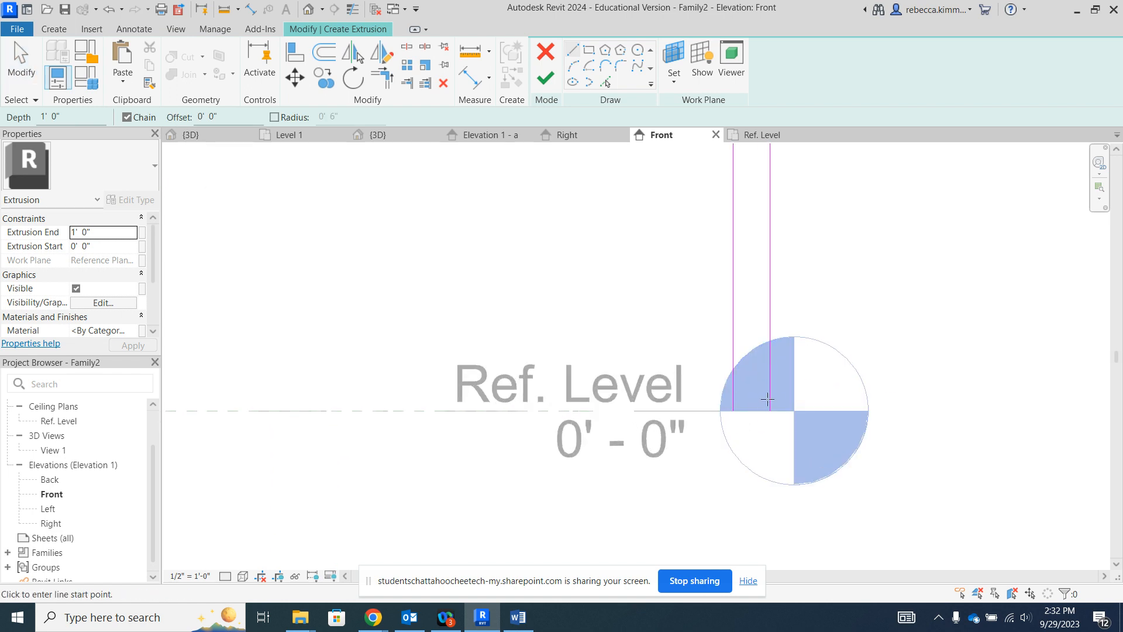
scroll(773, 397, "up", 2)
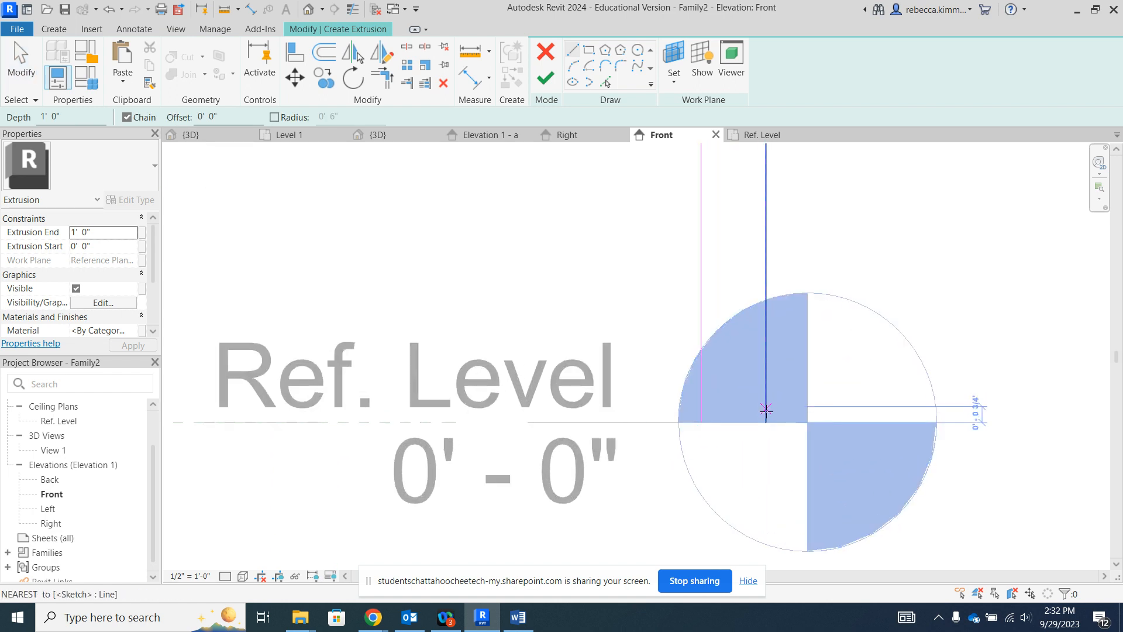
scroll(765, 422, "up", 4)
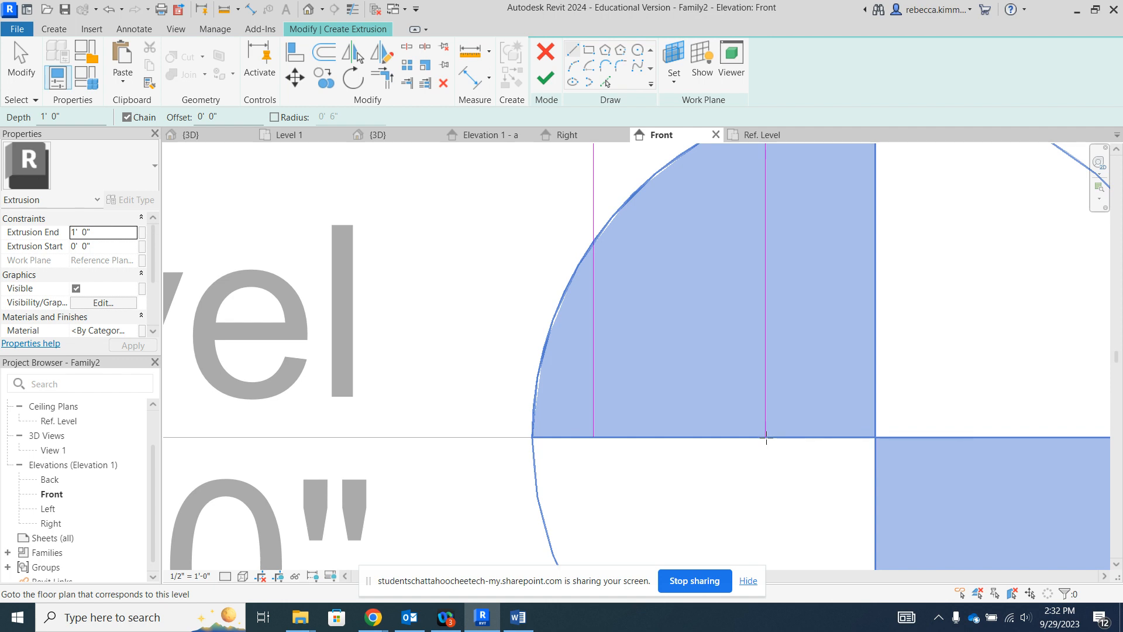
scroll(718, 437, "down", 8)
key("Escape")
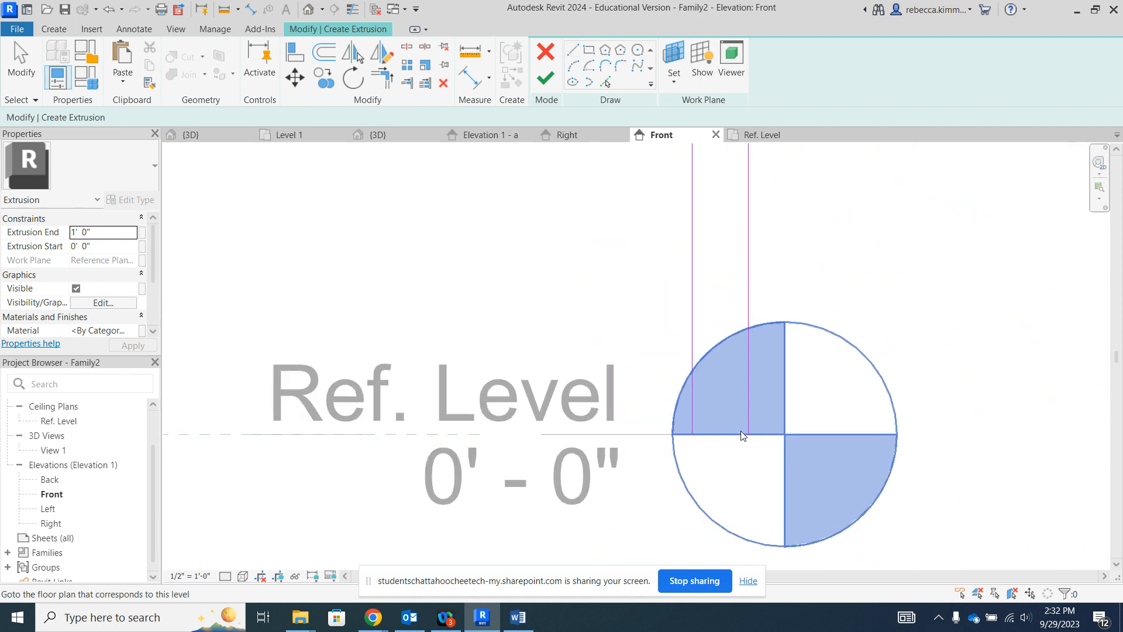
Step: Move the entire shell sketch horizontally about 1'-10" to the left, clear of the Ref. Level head
scroll(742, 434, "down", 2)
scroll(785, 389, "down", 3)
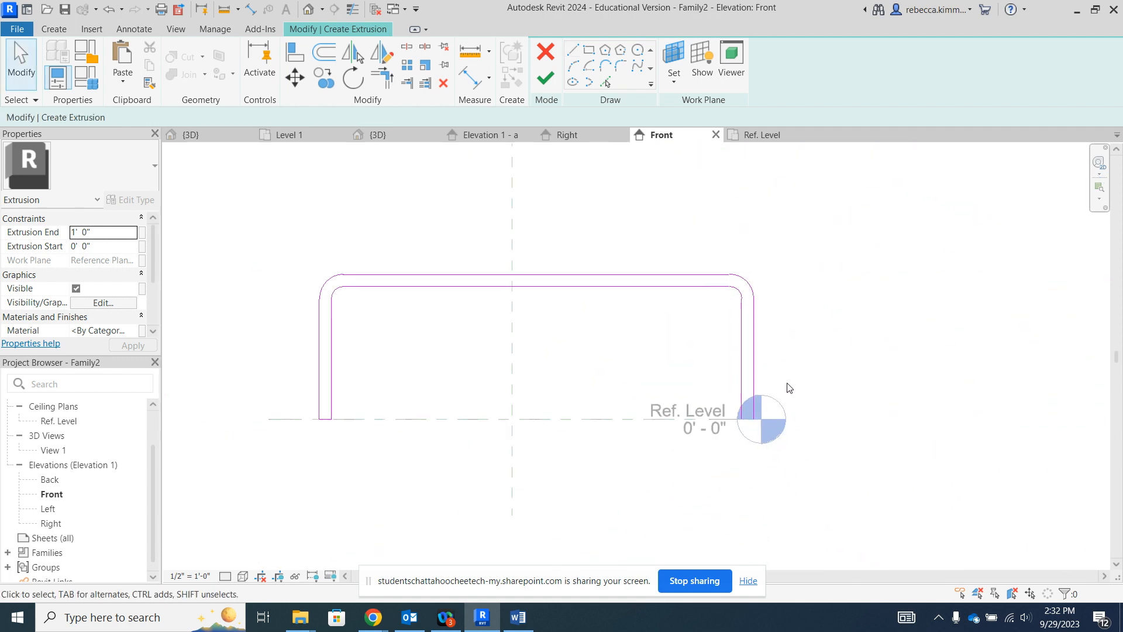
mouse_move(280, 241)
left_mouse_down()
mouse_move(464, 298)
mouse_move(793, 489)
left_mouse_up()
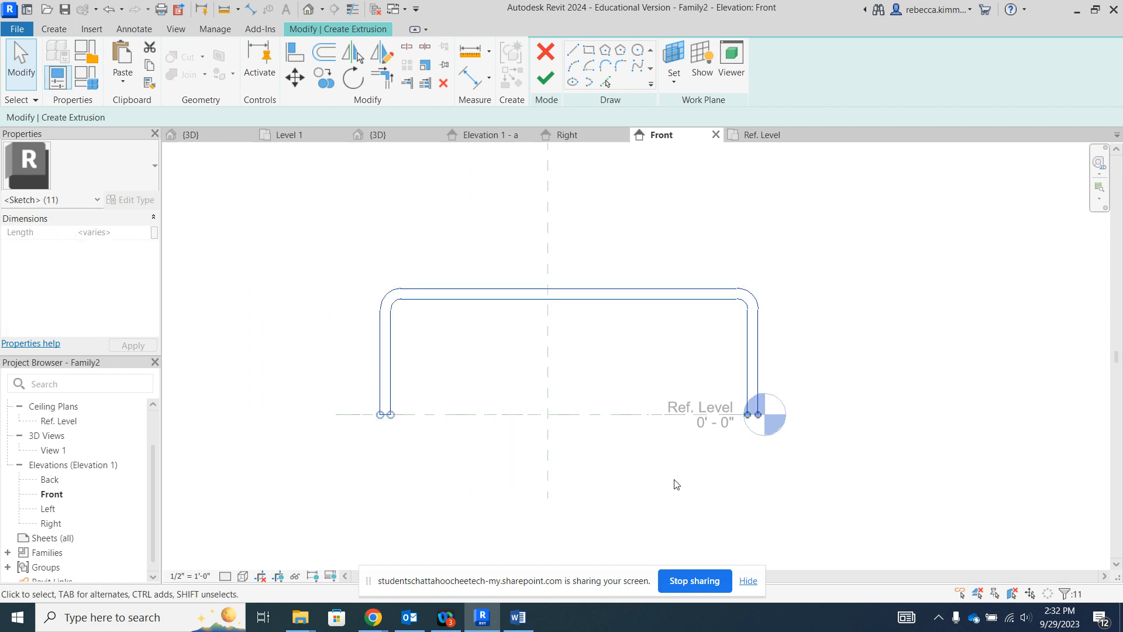
left_click(297, 79)
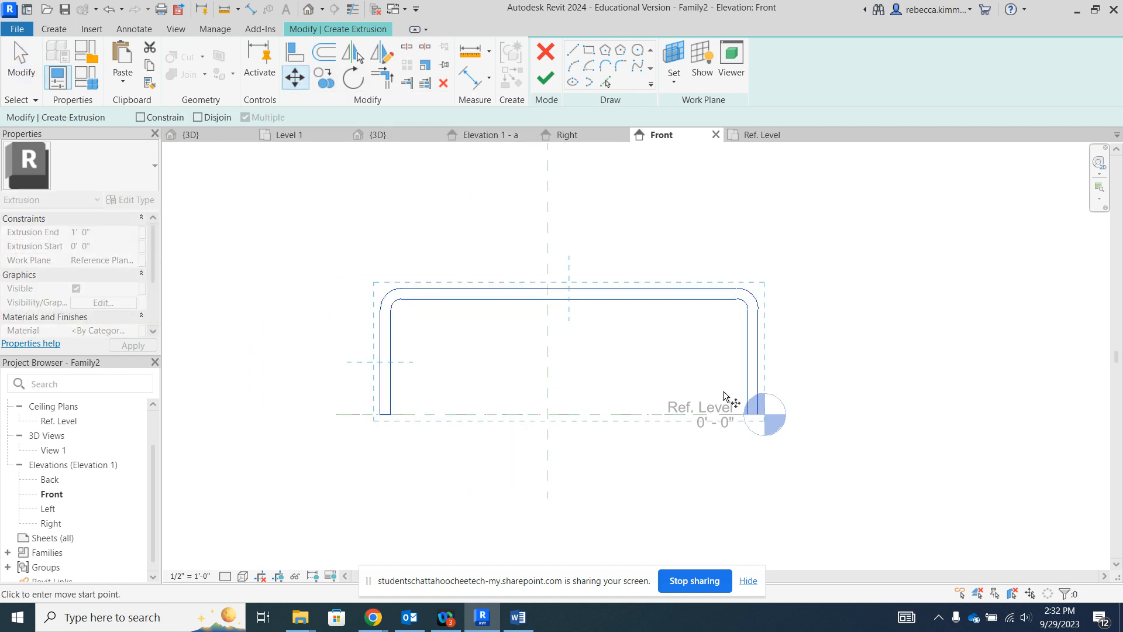
scroll(764, 416, "up", 3)
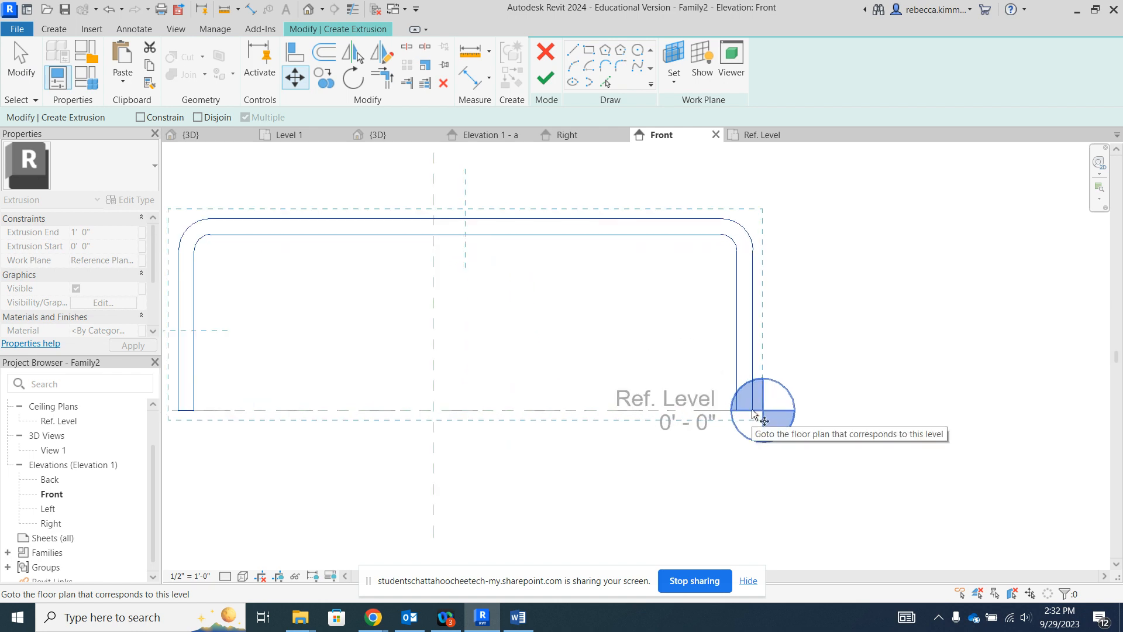
left_click(753, 350)
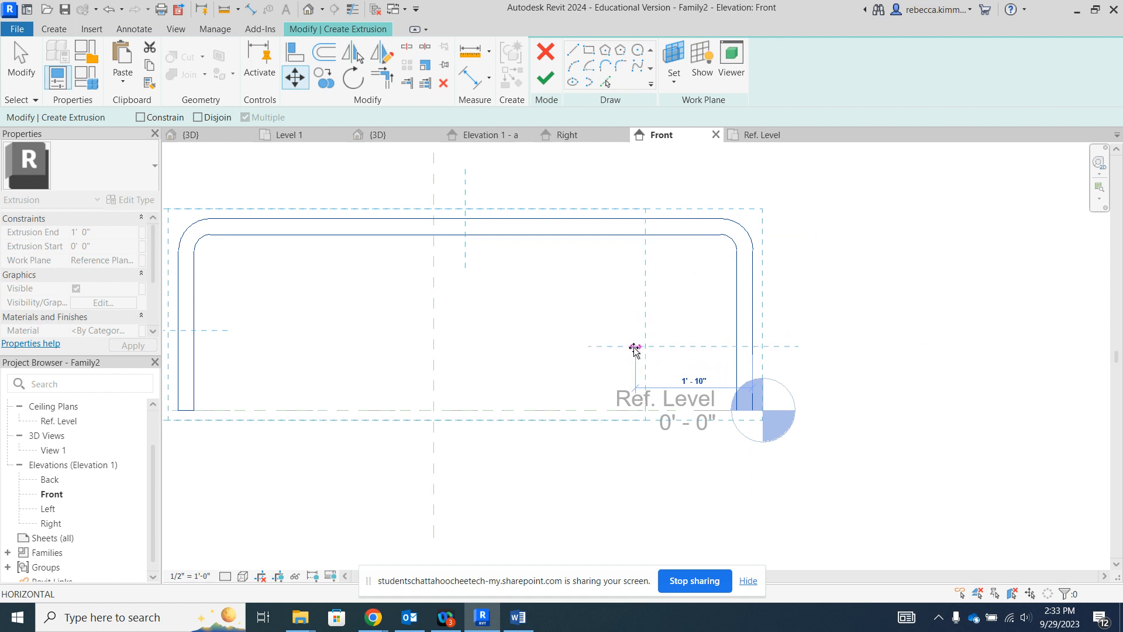
left_click(636, 349)
scroll(731, 360, "down", 2)
scroll(710, 381, "up", 3)
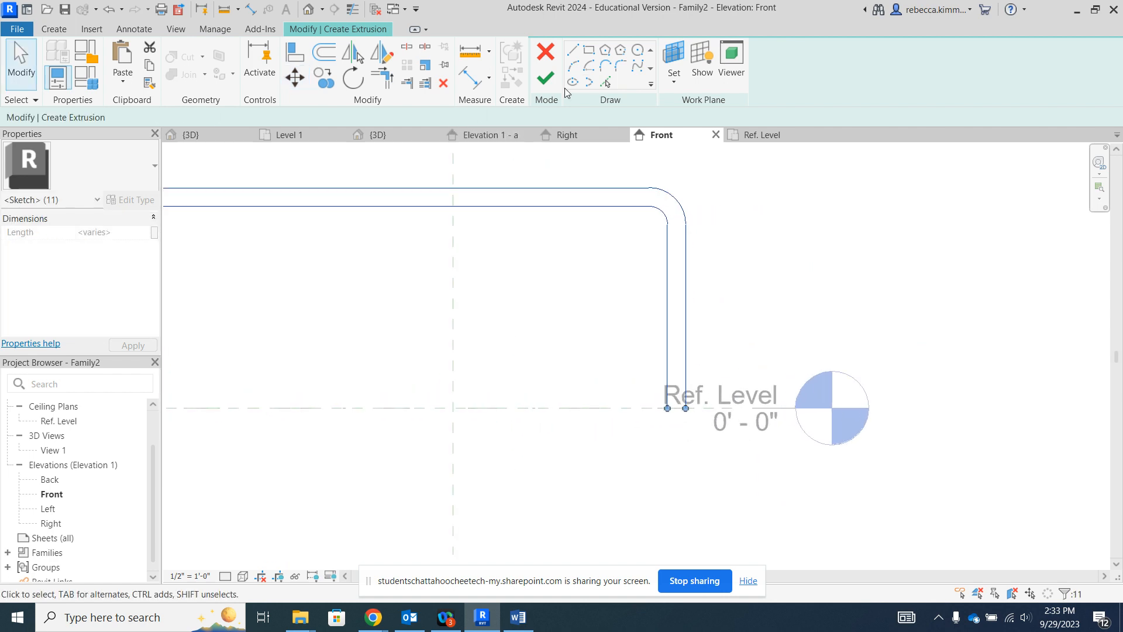
Step: Close the bottom end of the shell's right leg with a line from the outer edge to the inner edge
left_click(574, 49)
scroll(687, 443, "up", 2)
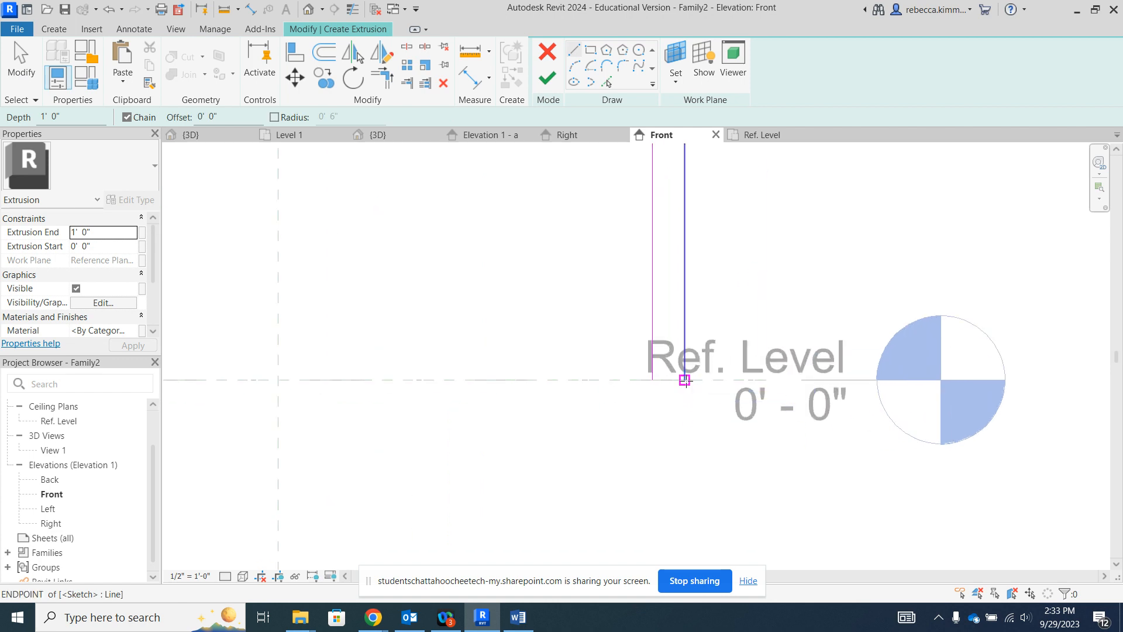
left_click(685, 408)
left_click(653, 381)
scroll(661, 398, "down", 3)
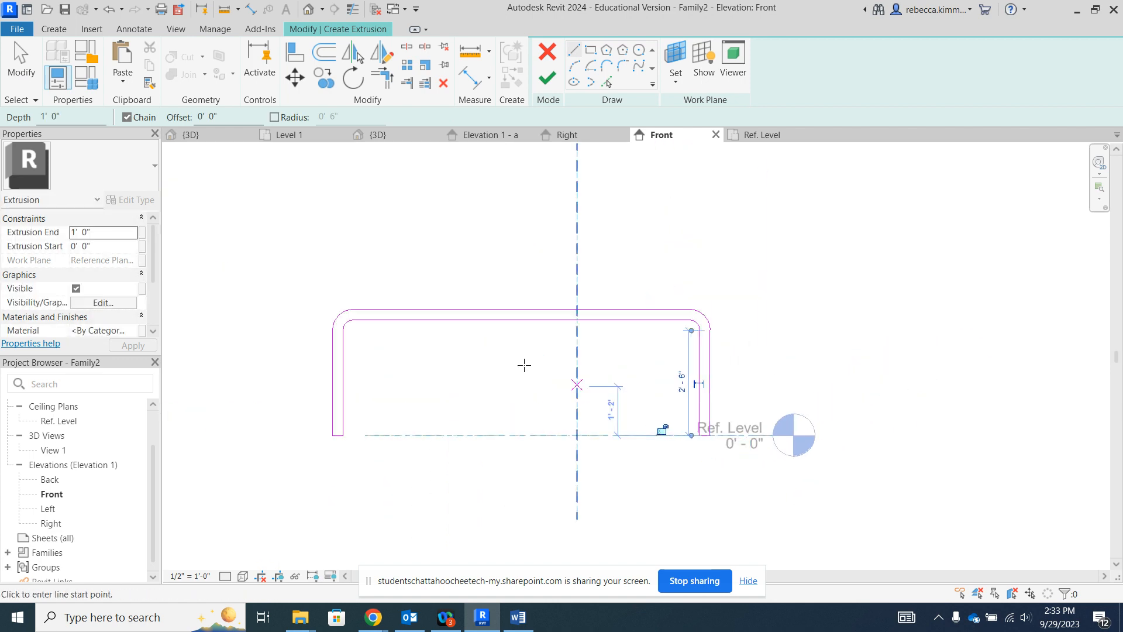
Step: Move the whole closed sketch so the midpoint of its top line lies on the vertical centre reference plane
left_click(25, 48)
mouse_move(223, 267)
left_mouse_down()
mouse_move(661, 518)
mouse_move(727, 528)
left_mouse_up()
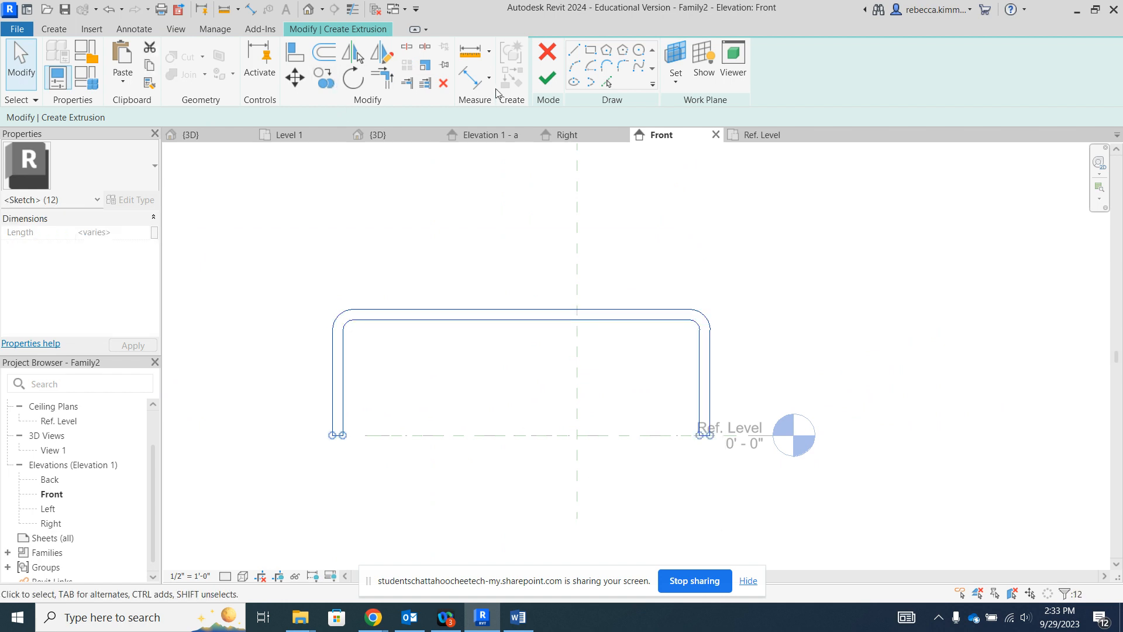
left_click(296, 79)
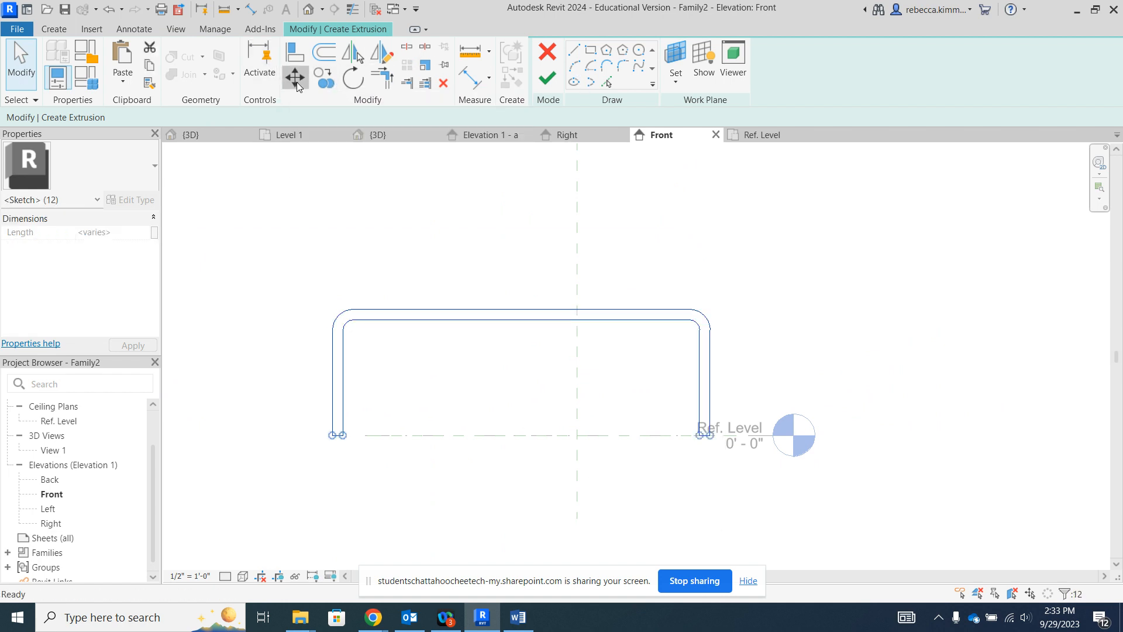
left_click(521, 310)
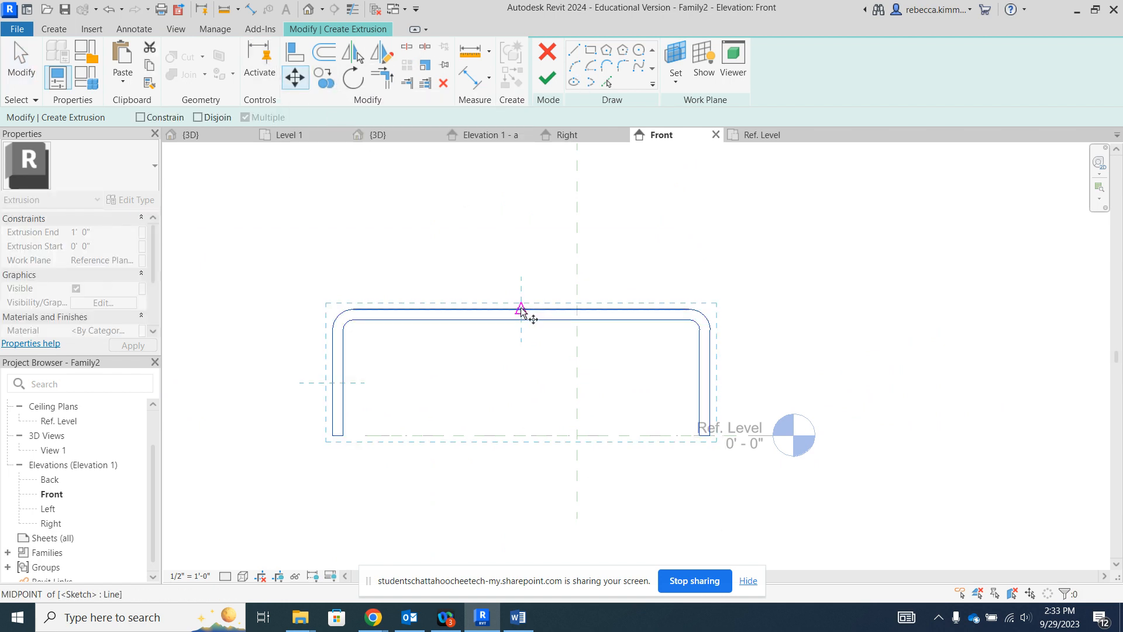
left_click(577, 309)
scroll(439, 296, "down", 1)
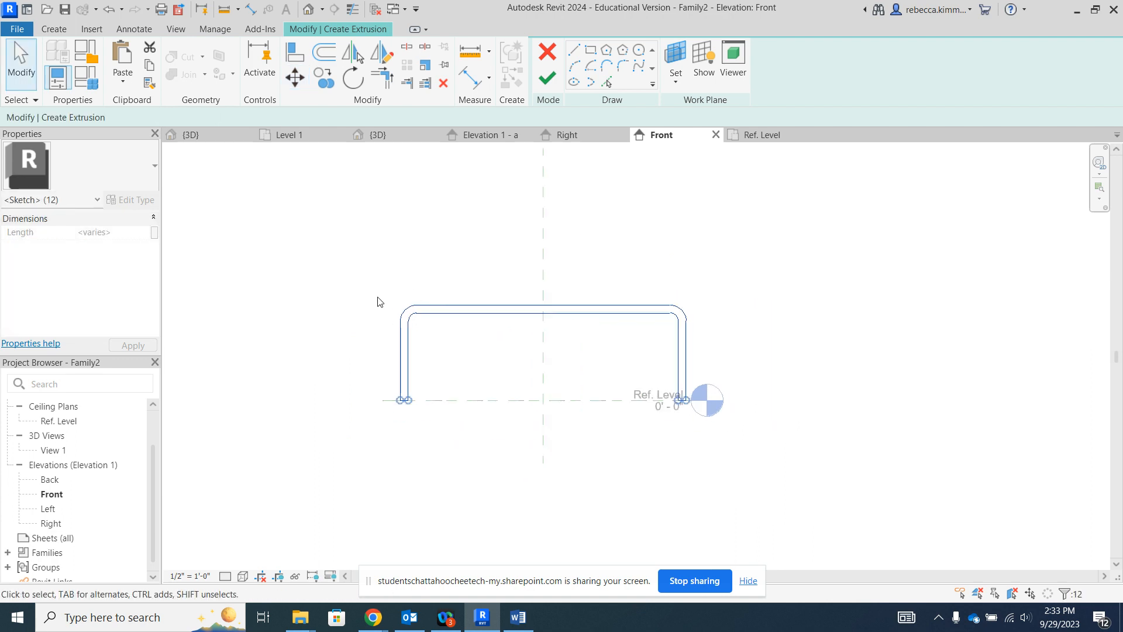
left_click(361, 296)
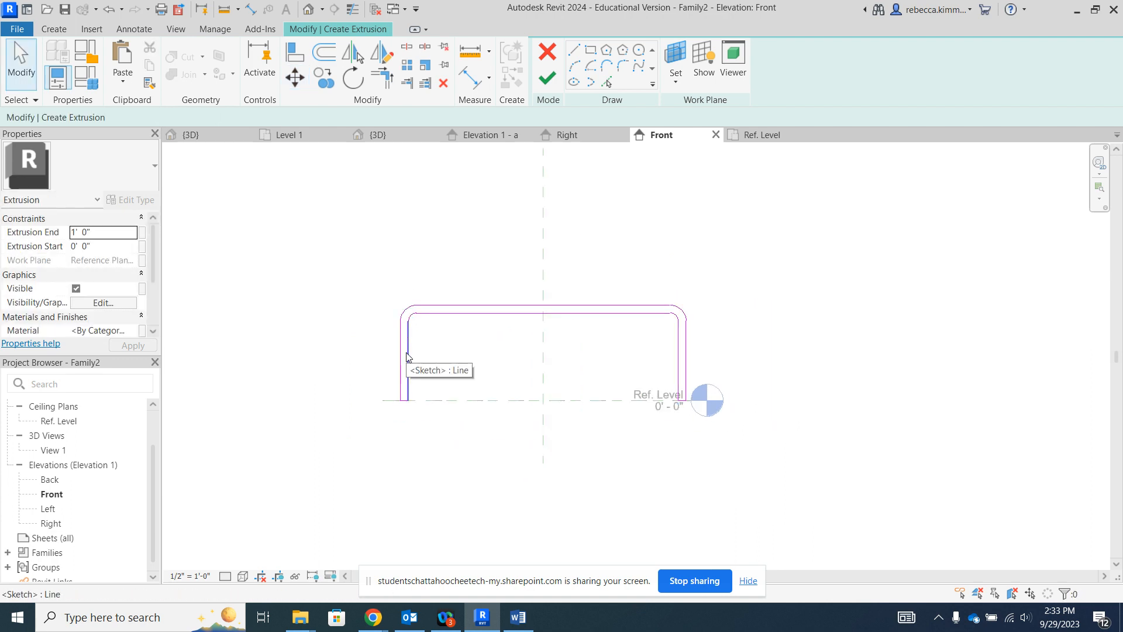
Step: Open the material choices for the extrusion and create a new material named Desk White Paint
scroll(129, 334, "down", 1)
left_click(133, 316)
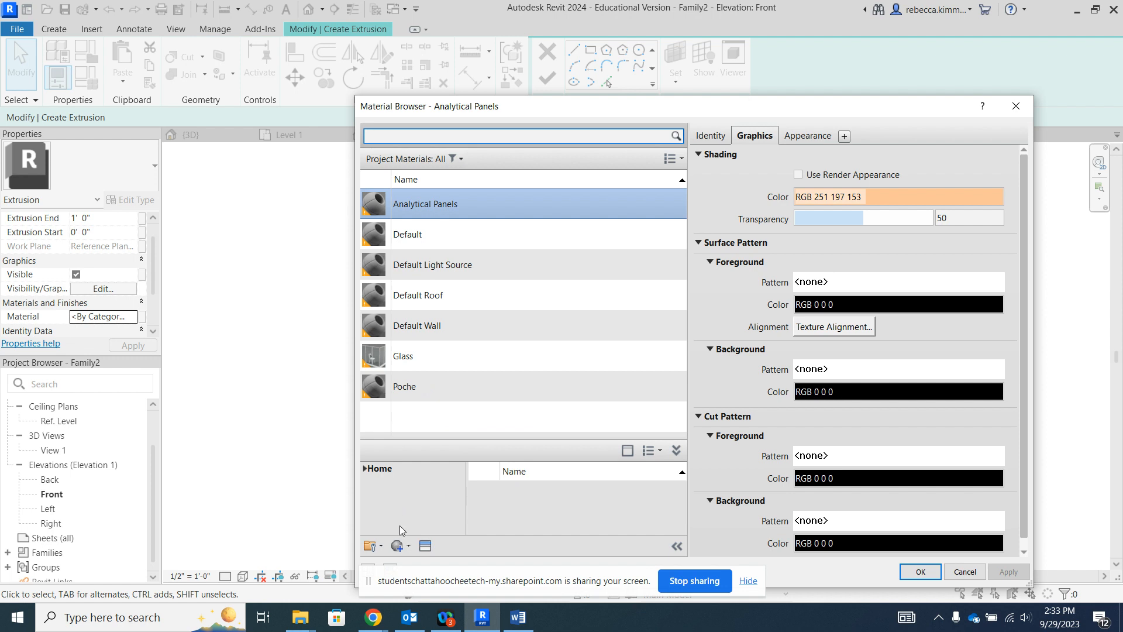
left_click(399, 545)
left_click(415, 565)
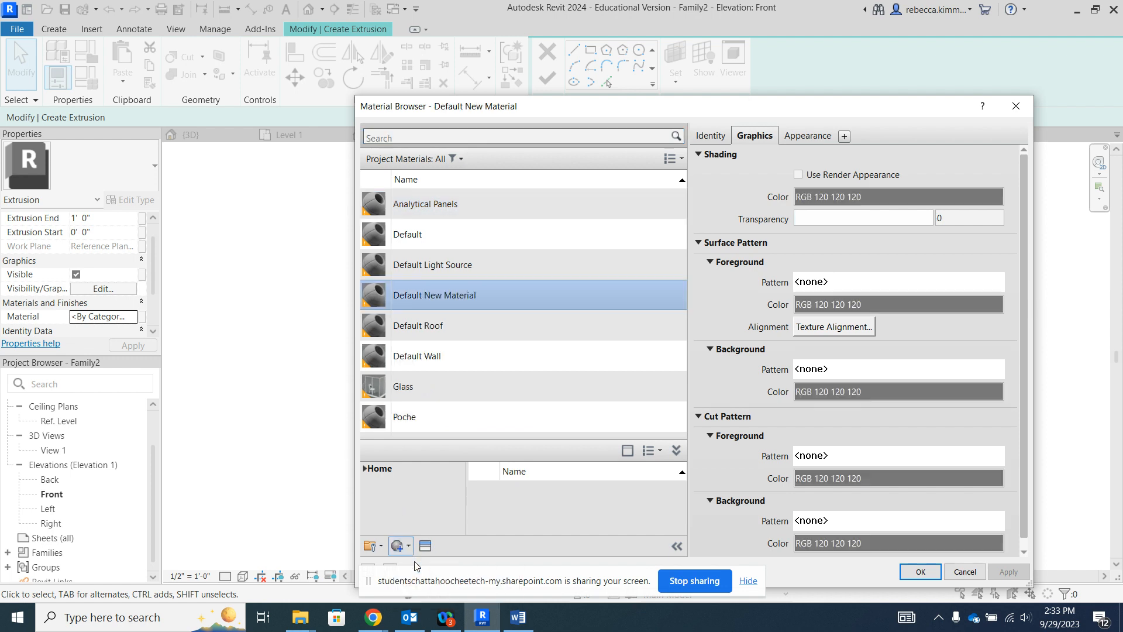
right_click(459, 294)
left_click(497, 303)
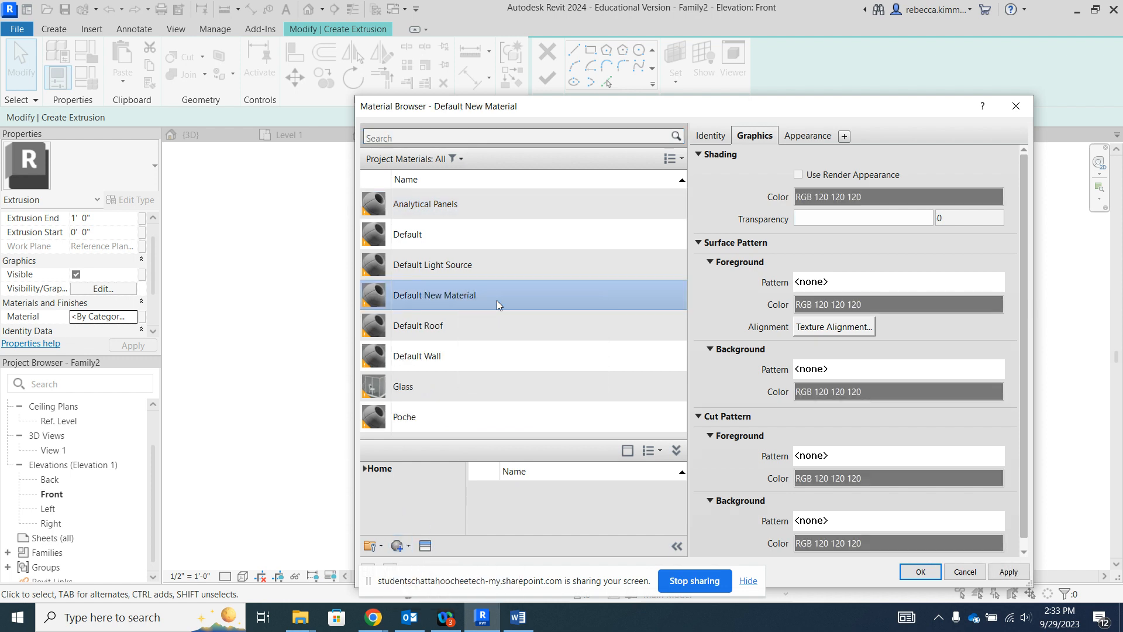
right_click(458, 300)
key("Up")
key("Return")
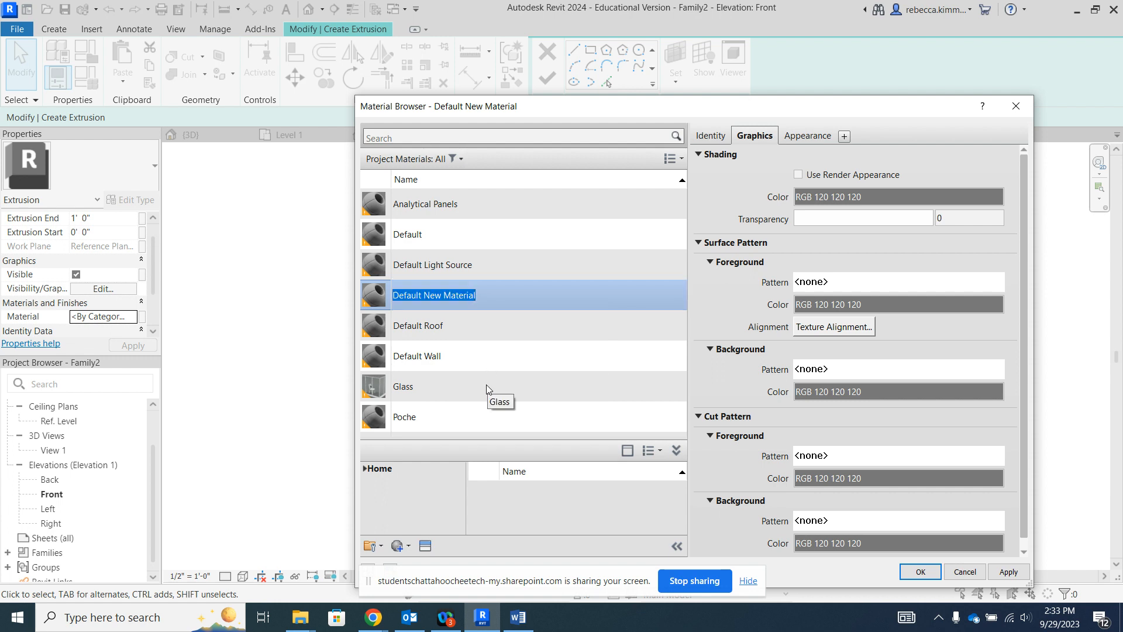
type("W")
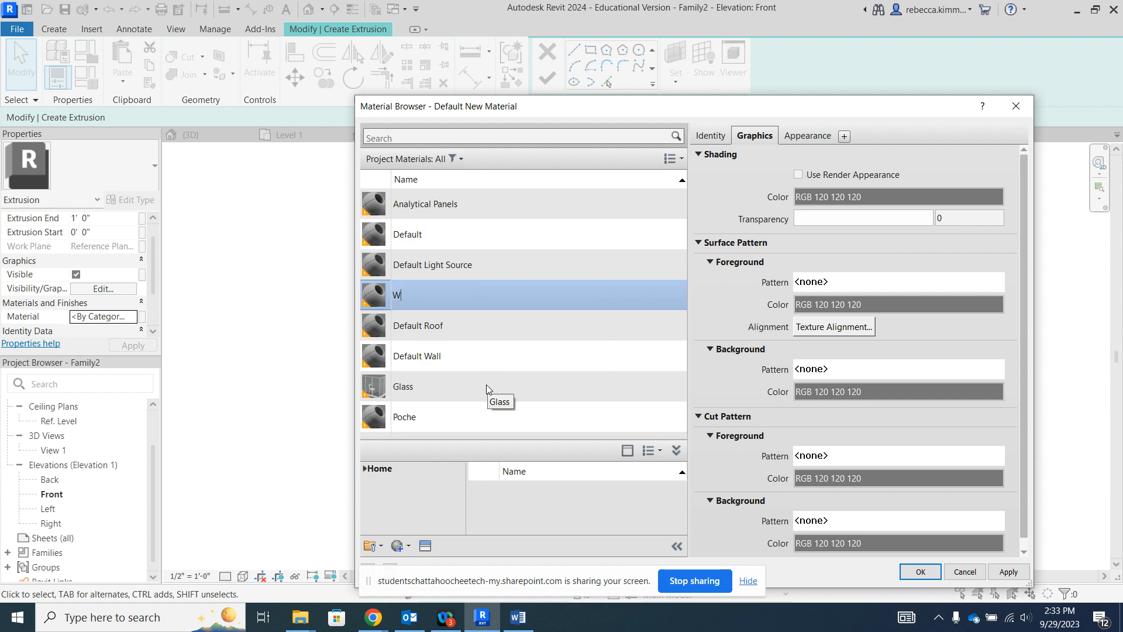
key("BackSpace")
type("Desk White Paint")
Step: Set the Desk White Paint appearance colour to white, RGB 255 255 255, and change its preview scene to a cube
left_click(807, 135)
left_click(844, 298)
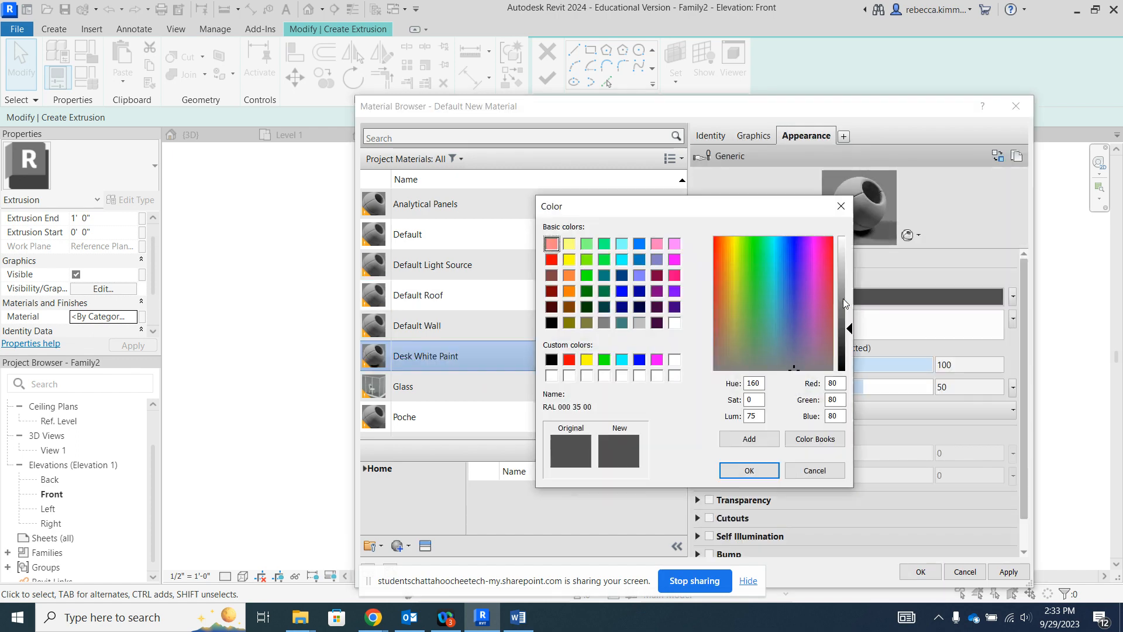
left_click(657, 375)
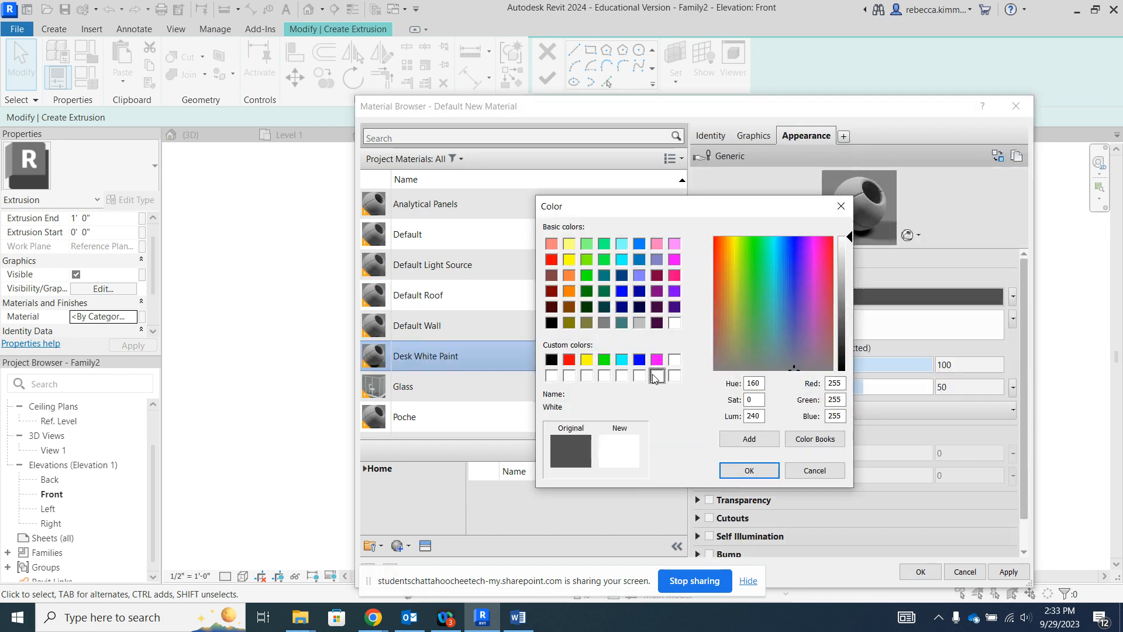
left_click(748, 470)
left_click(907, 237)
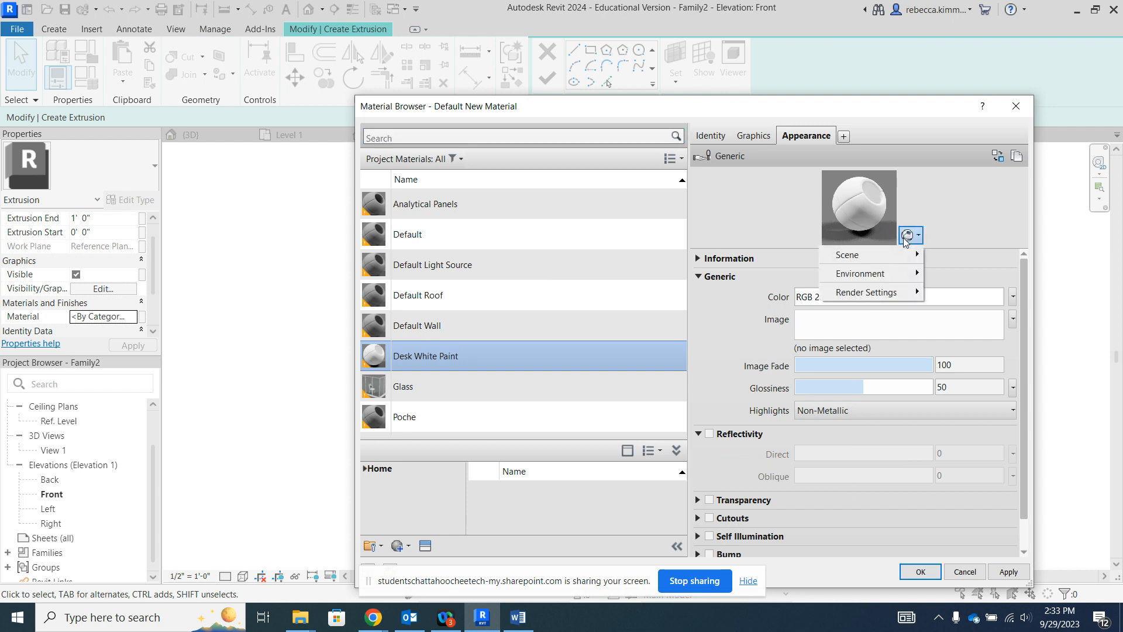
mouse_move(860, 254)
left_click(950, 272)
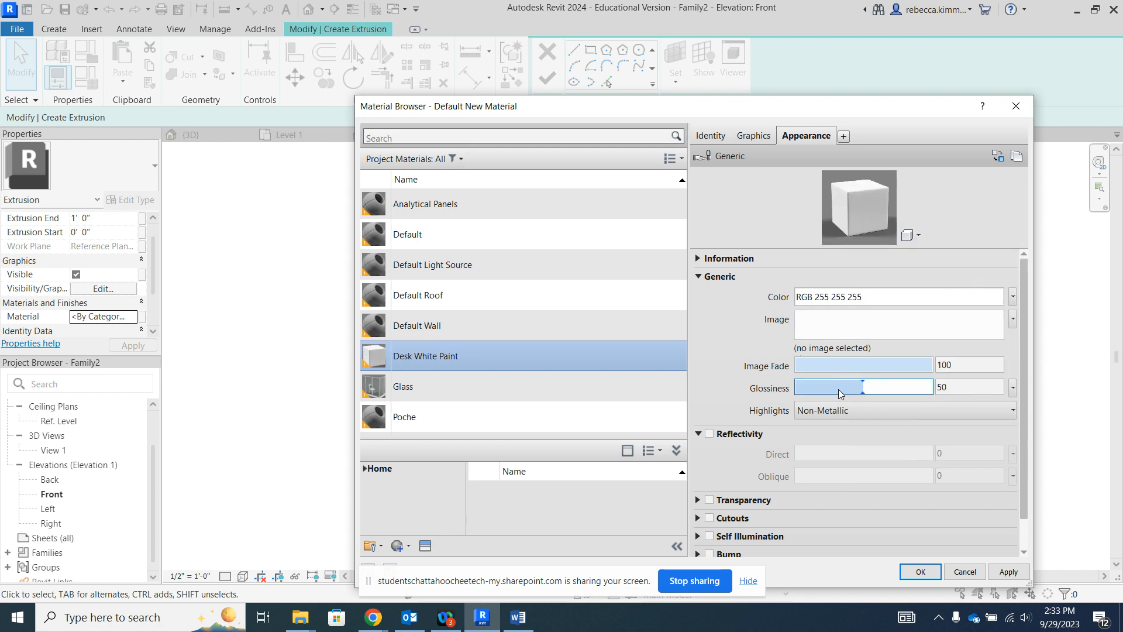
Step: Raise the Desk White Paint glossiness to 75 and enable its reflectivity
left_click_drag(861, 388, 899, 389)
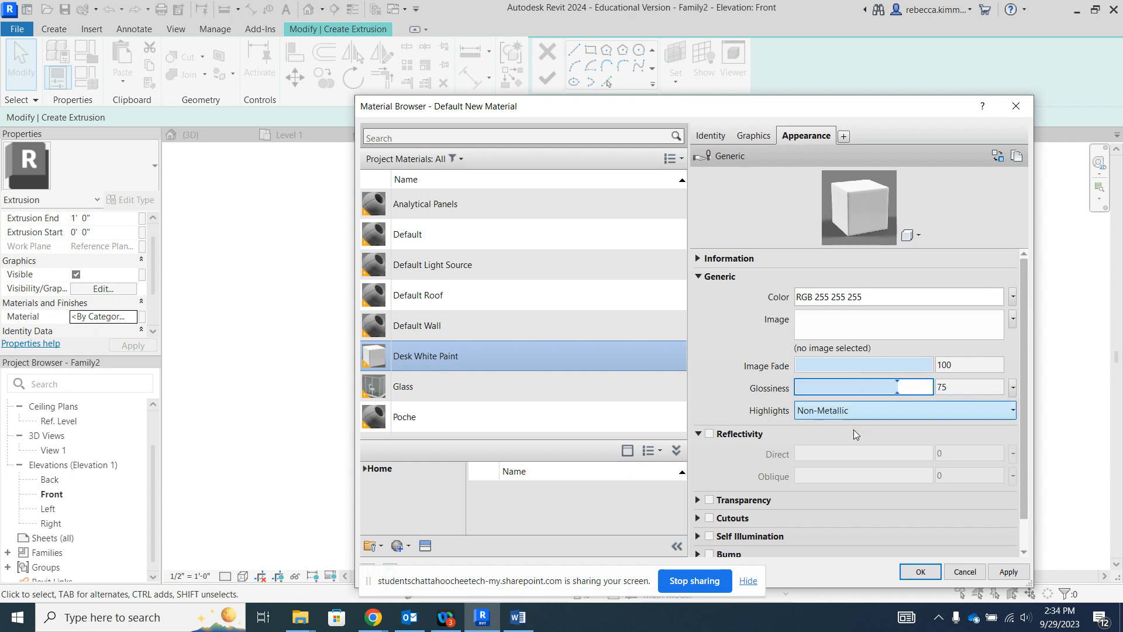
left_click(709, 434)
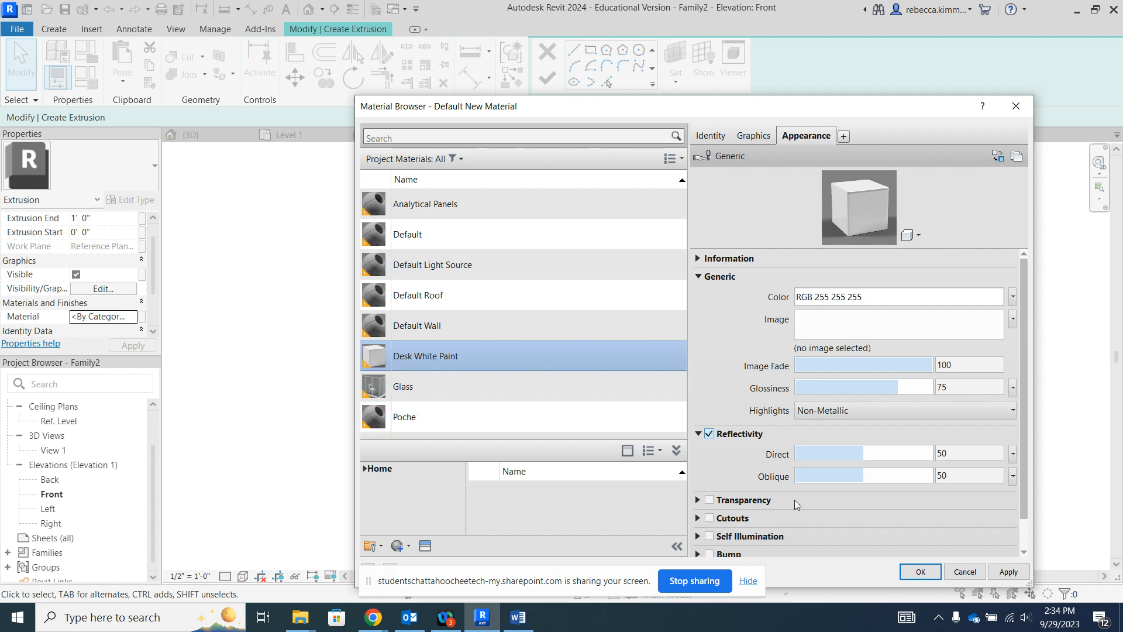
Step: Assign Desk White Paint to the shell extrusion and set its extrusion end to 2' 0"
left_click(913, 569)
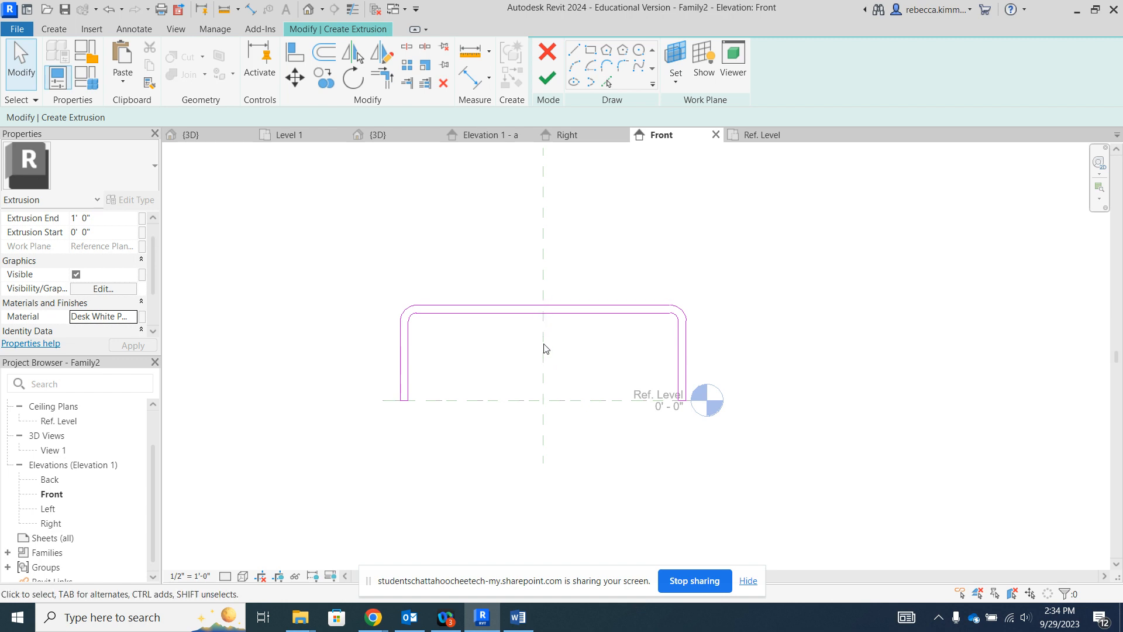
left_click(74, 219)
double_click(73, 219)
type("2")
Step: Check the plan view dimensions in the Word desk instructions, return to Revit and finish the shell extrusion
left_click(518, 618)
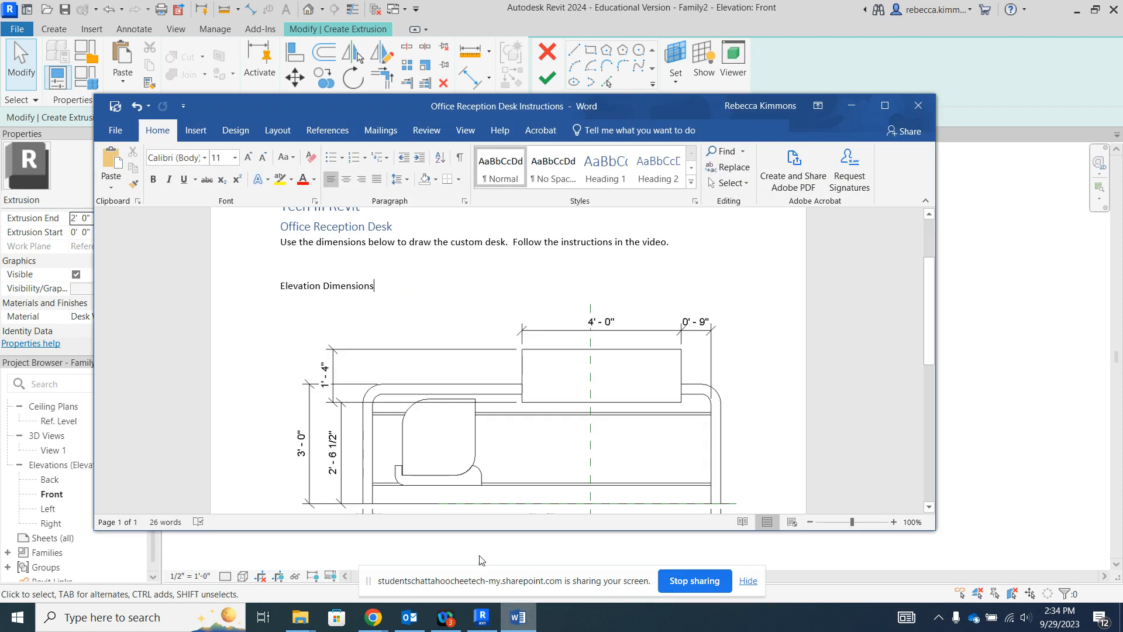
scroll(557, 376, "down", 10)
scroll(556, 376, "down", 3)
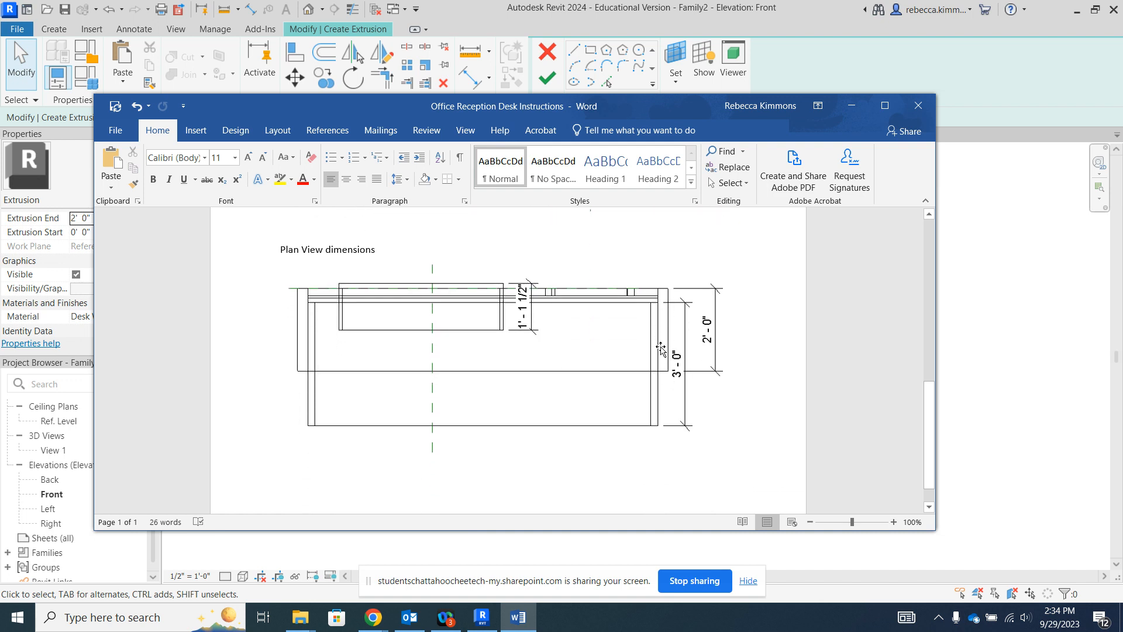
left_click(409, 617)
left_click(482, 617)
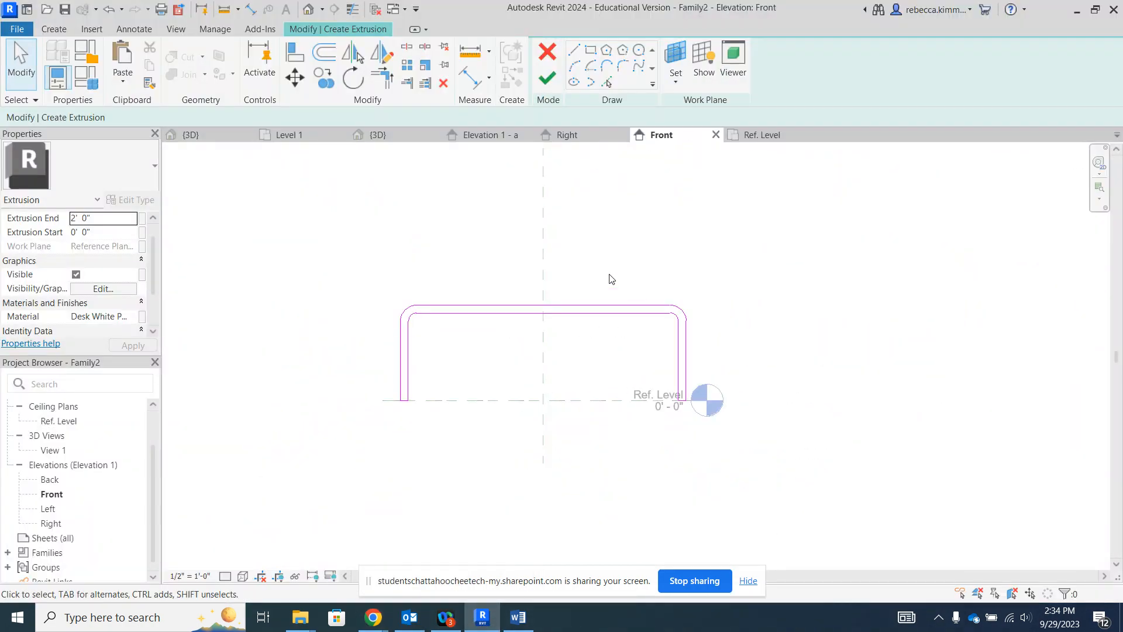
left_click(548, 78)
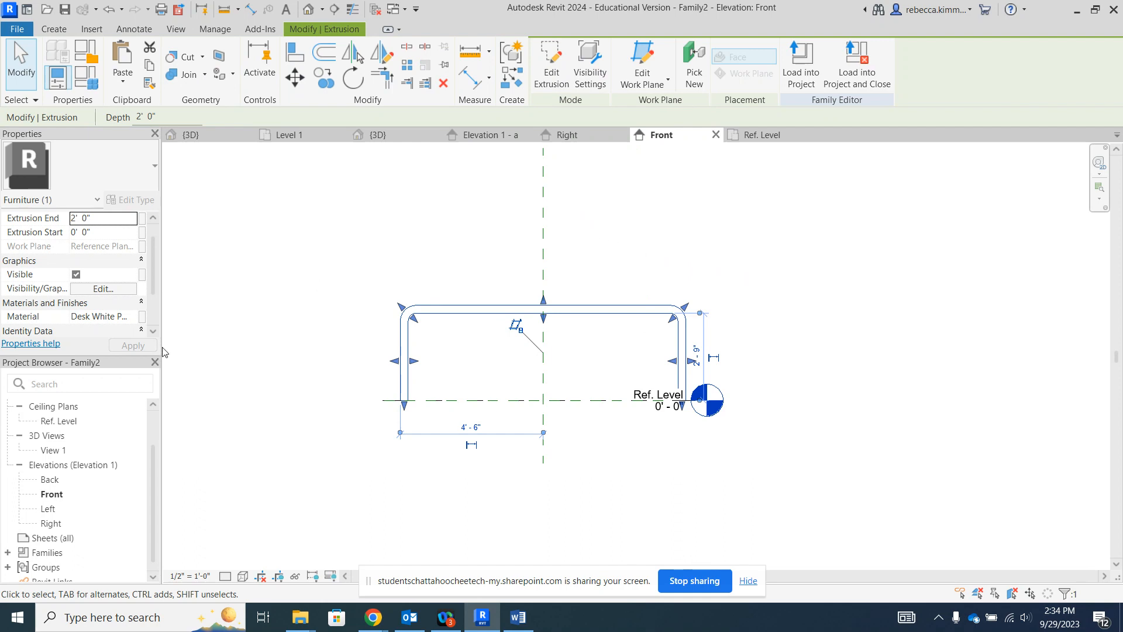
Step: Open the 3D view View 1 and orbit around the extruded desk shell to examine it
double_click(59, 449)
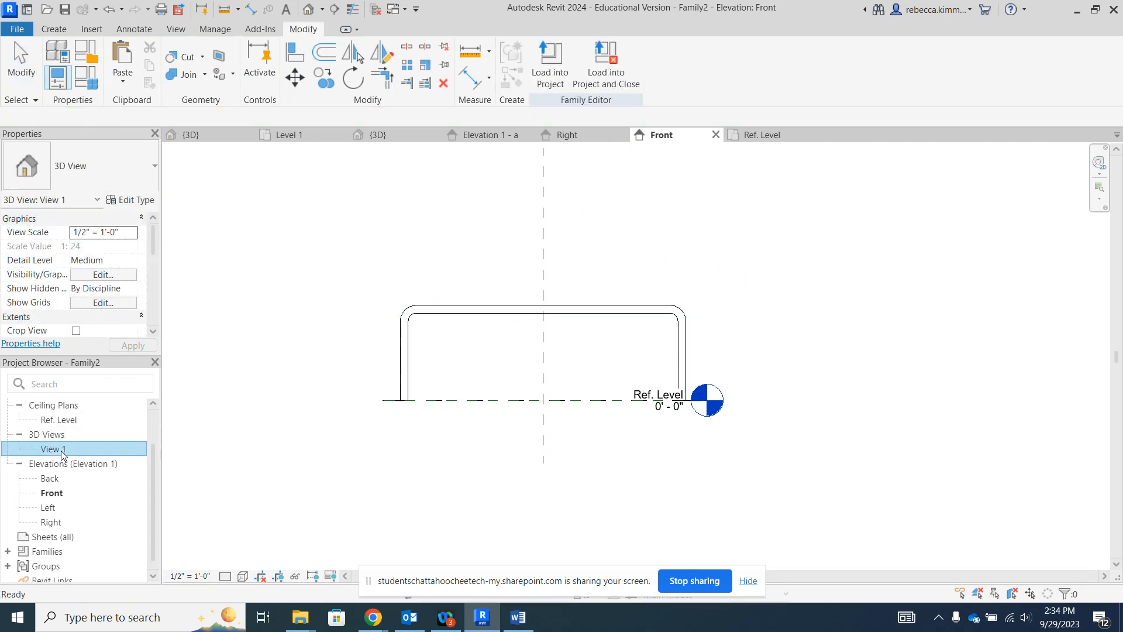
scroll(390, 342, "down", 3)
middle_click_drag(391, 342, 577, 403, "shift")
middle_click_drag(785, 334, 734, 270, "shift")
Step: Examine the shell's depth and placement against the reference planes in the Ref. Level plan
left_click(771, 136)
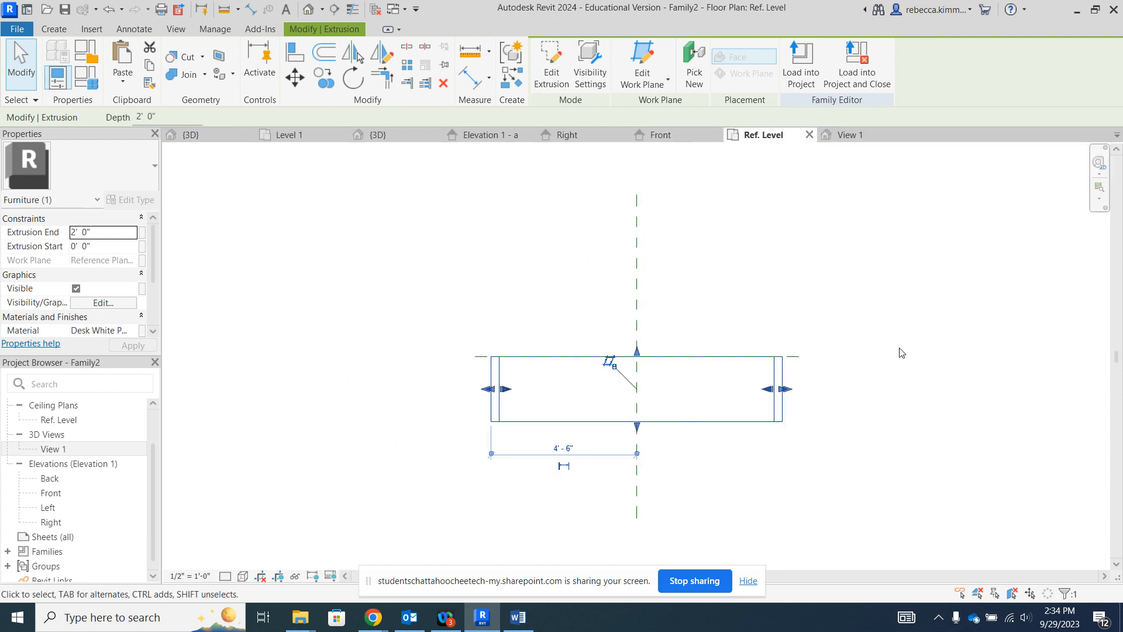
left_click(717, 403)
left_click(806, 474)
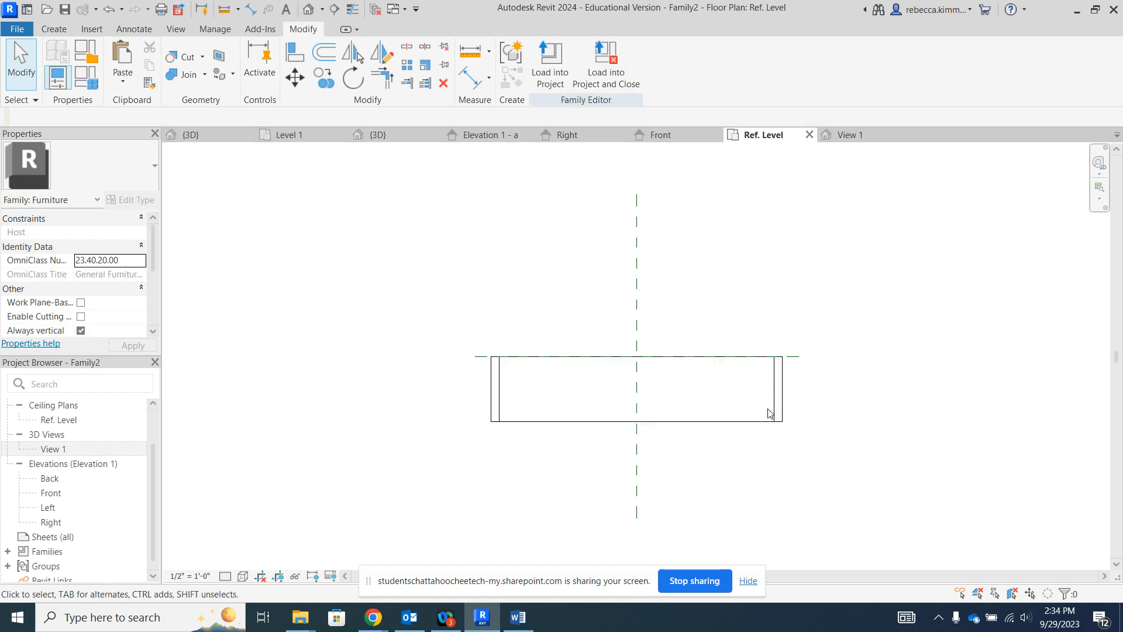
left_click(778, 406)
left_click(516, 270)
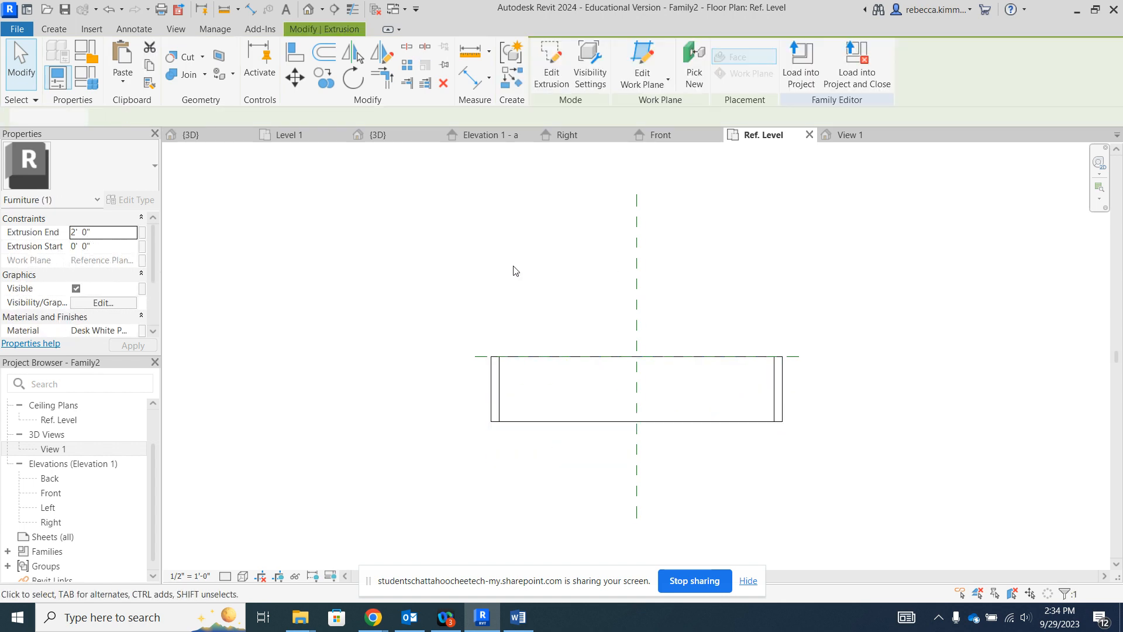
Step: Go from the Front elevation to the floor plan through the Ref. Level marker and return to the Front elevation
left_click(667, 139)
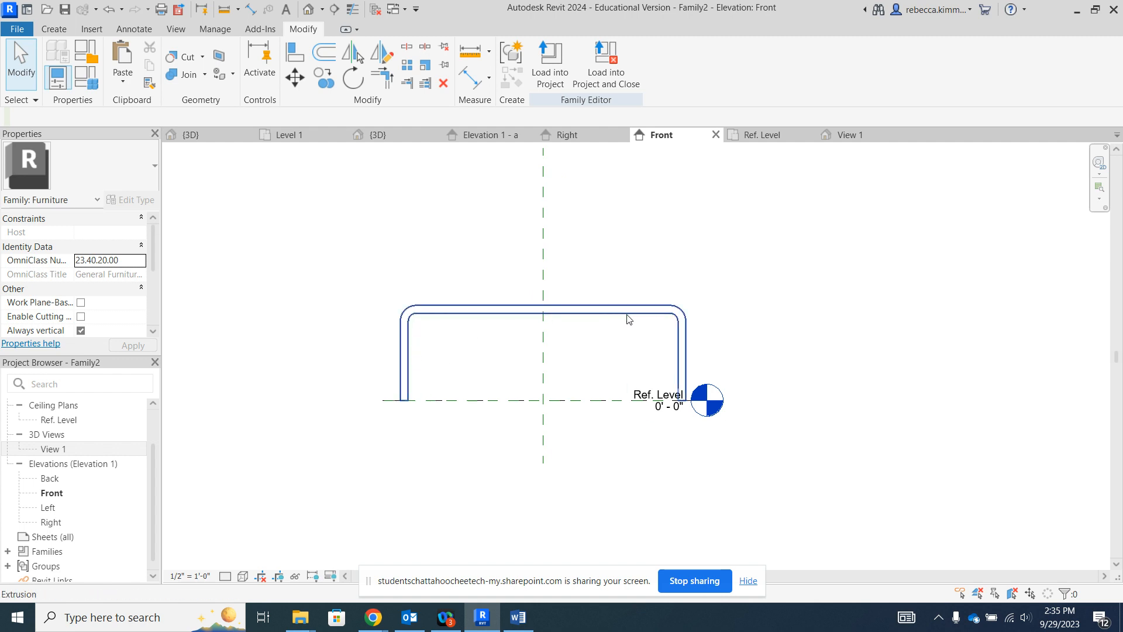
right_click(715, 413)
left_click(743, 436)
double_click(708, 401)
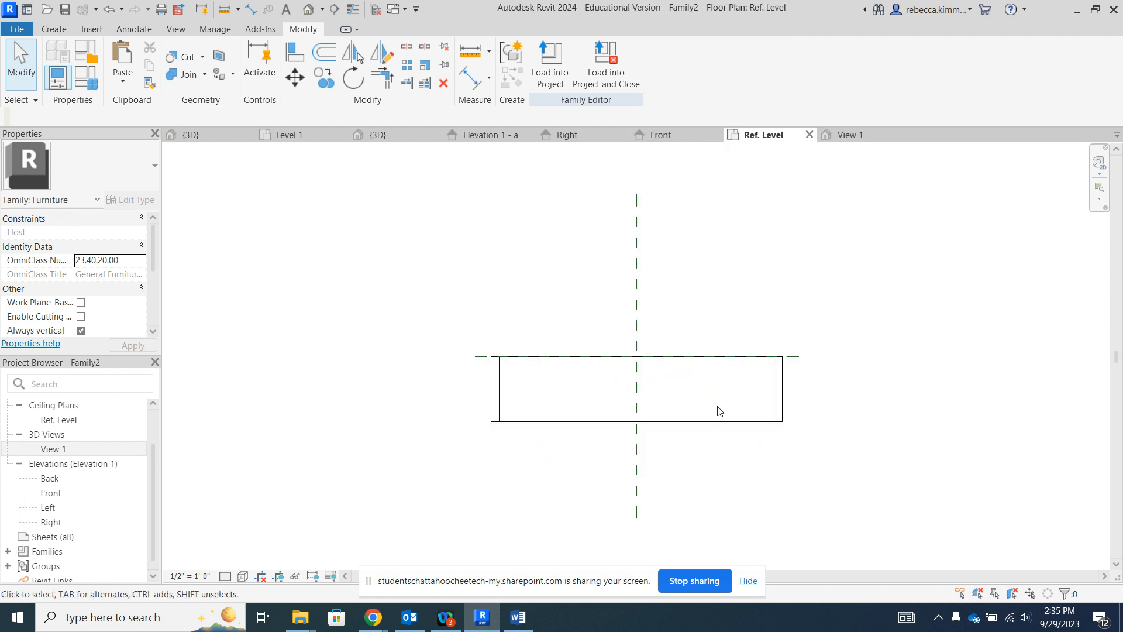
left_click(661, 135)
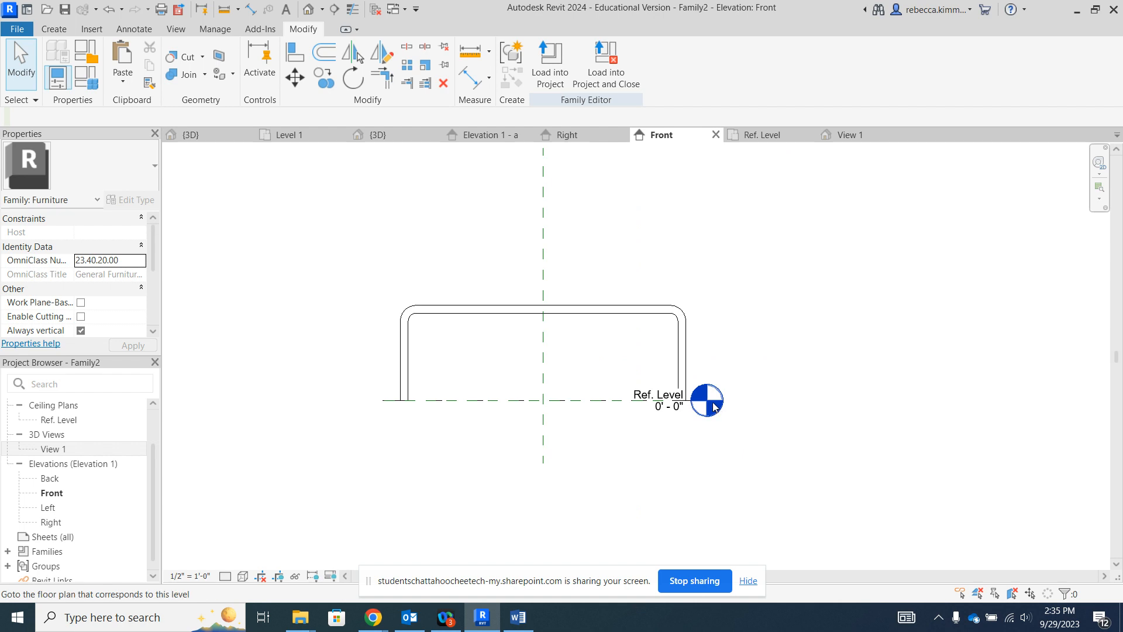
right_click(713, 408)
key("Escape")
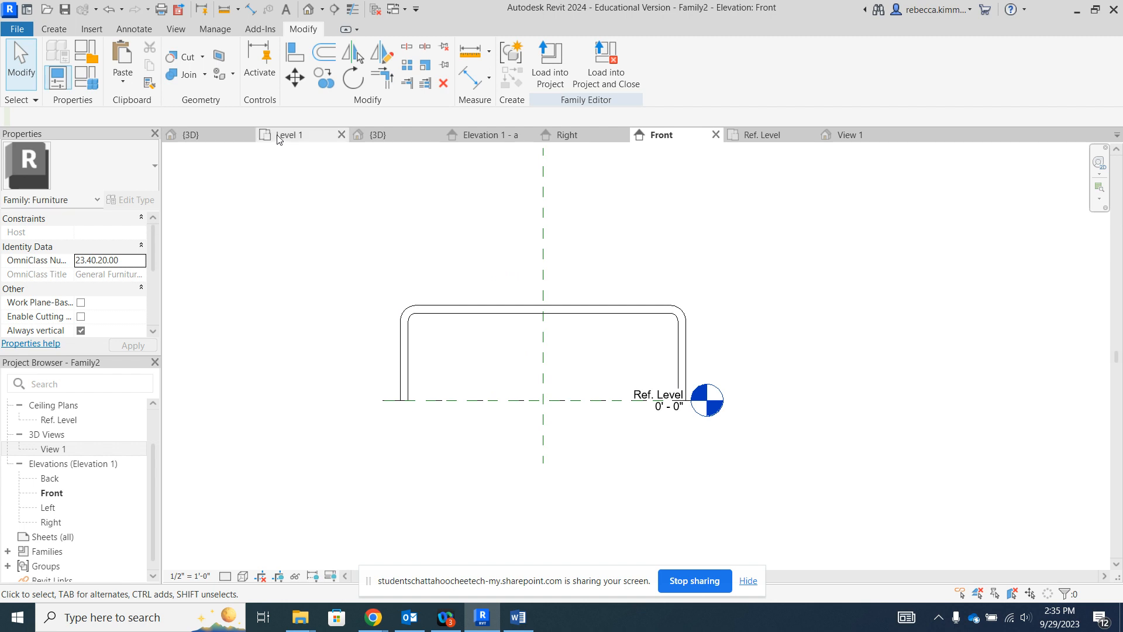
Step: Start a new extrusion in the Front elevation and trace the shell's inner sides, top and rounded corners with Pick Lines
left_click(52, 29)
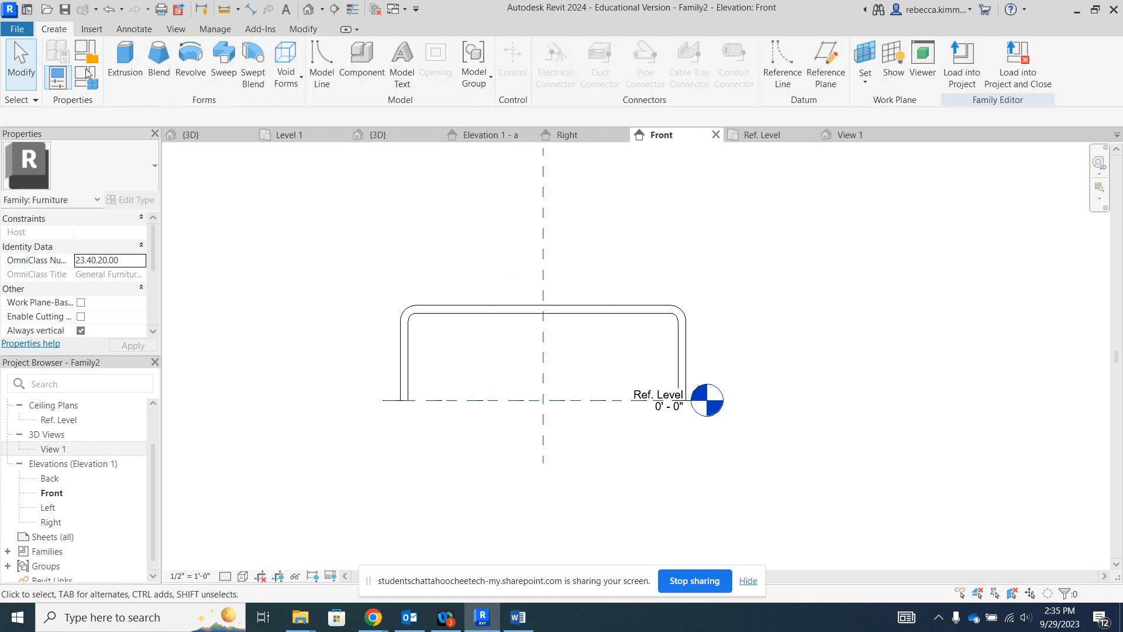
left_click(125, 59)
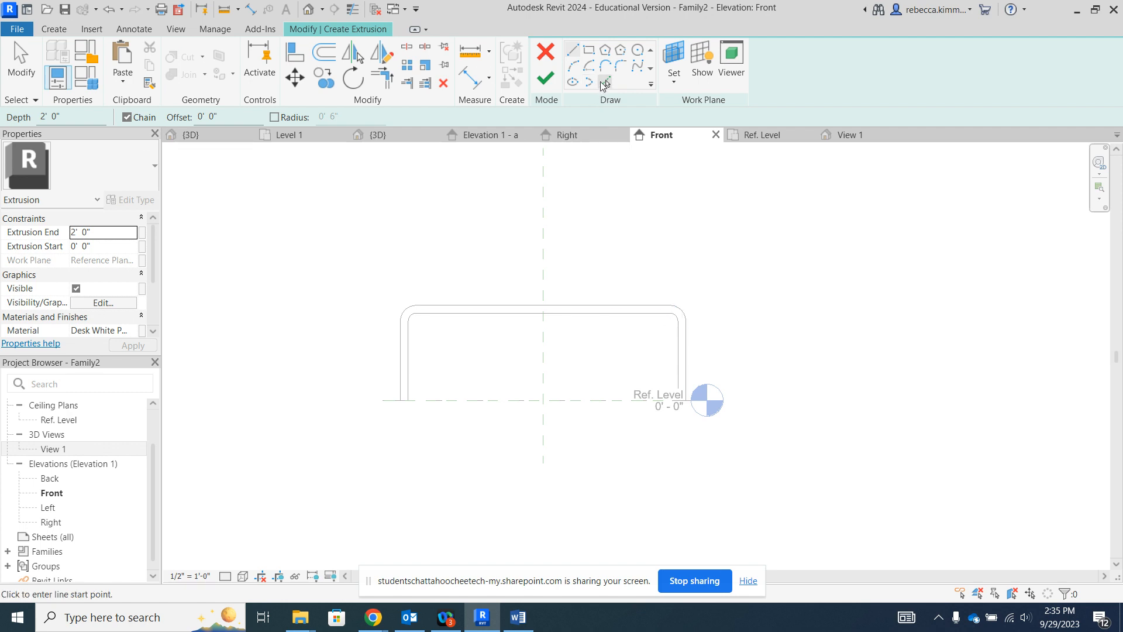
left_click(606, 82)
scroll(422, 386, "up", 2)
left_click(402, 388)
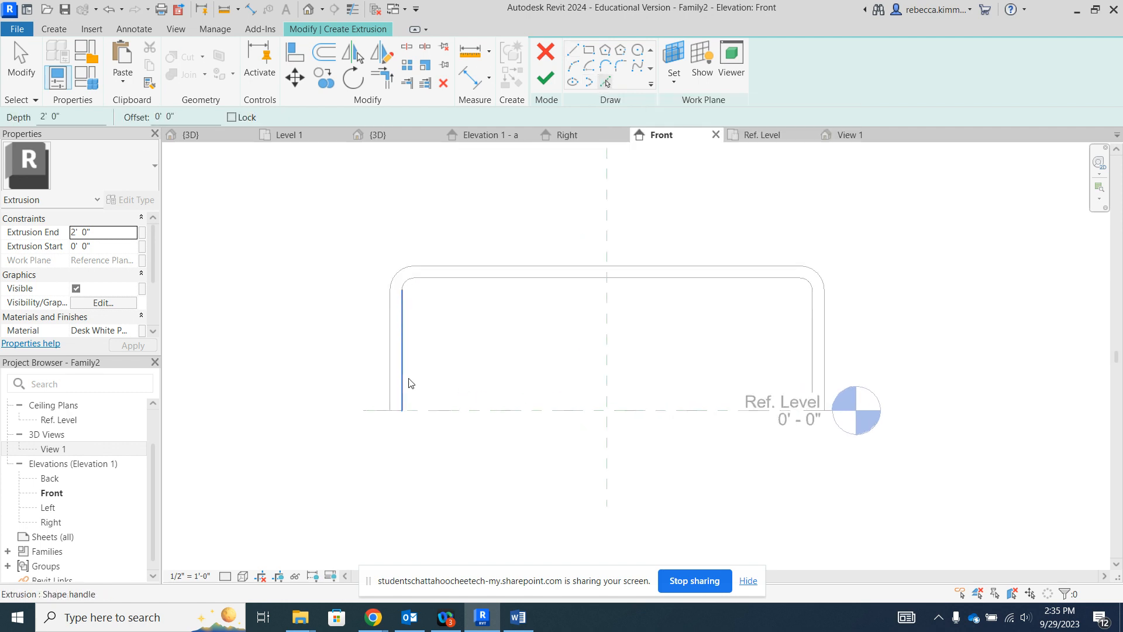
scroll(411, 282, "up", 2)
left_click(403, 282)
left_click(457, 279)
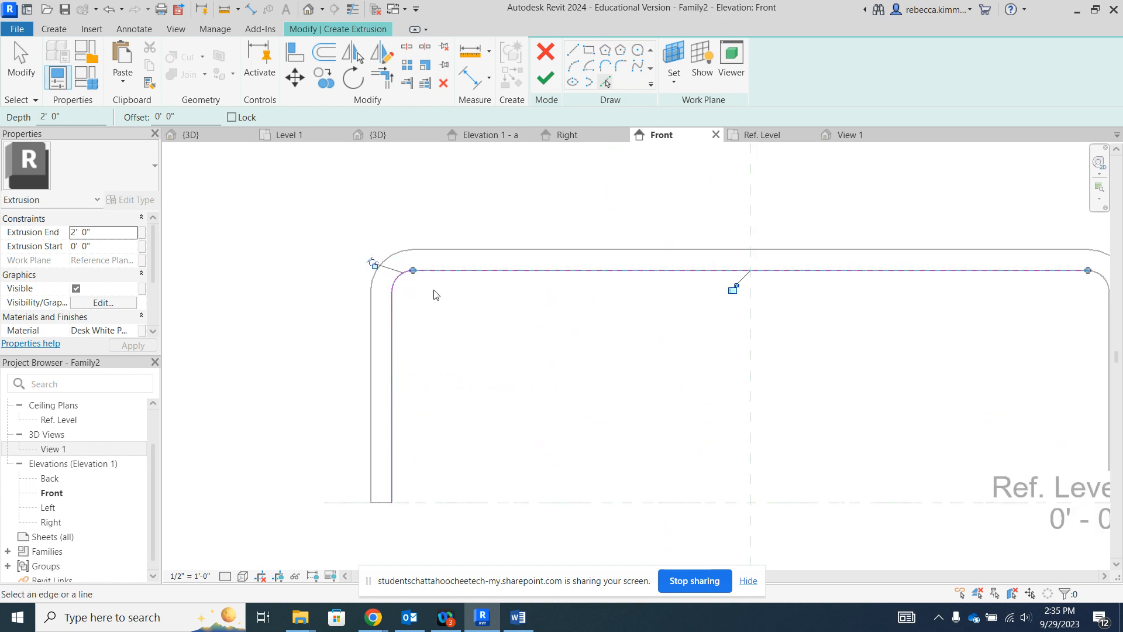
scroll(437, 294, "down", 1)
left_click(950, 289)
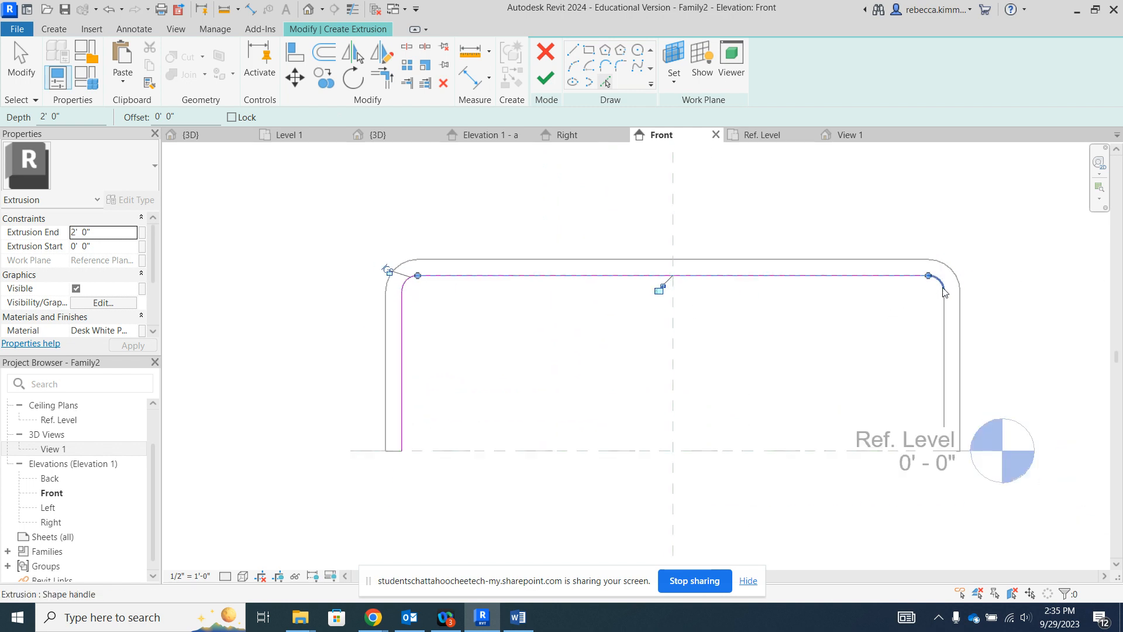
left_click(943, 316)
Step: Close the panel sketch with a line along the reference level between the lower ends of the inner sides
left_click(572, 51)
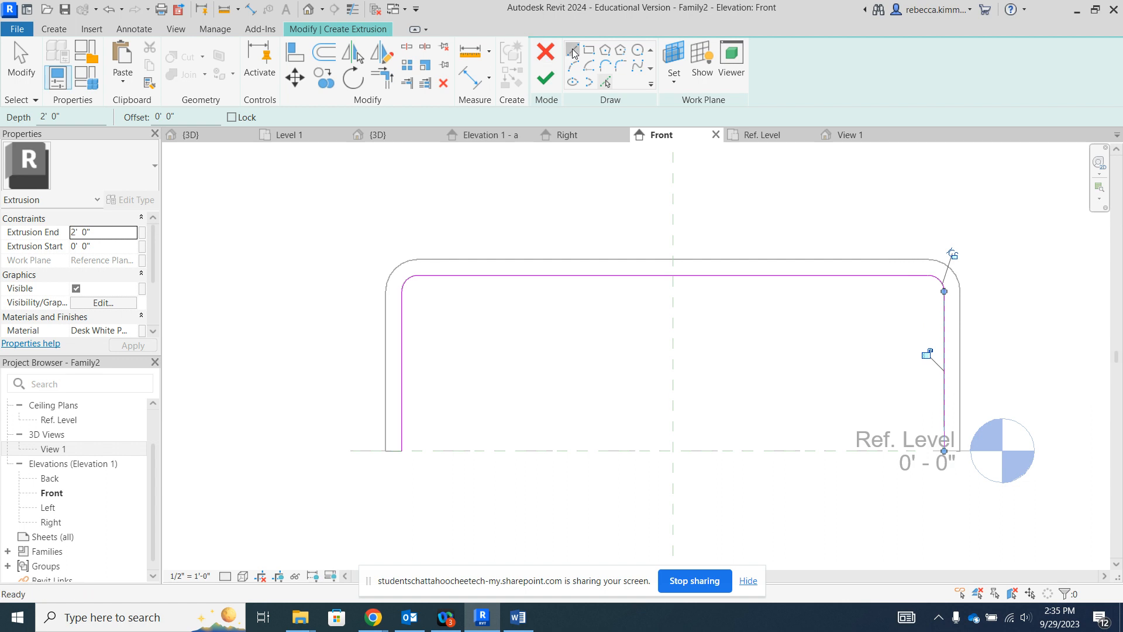
left_click(401, 450)
scroll(898, 459, "up", 1)
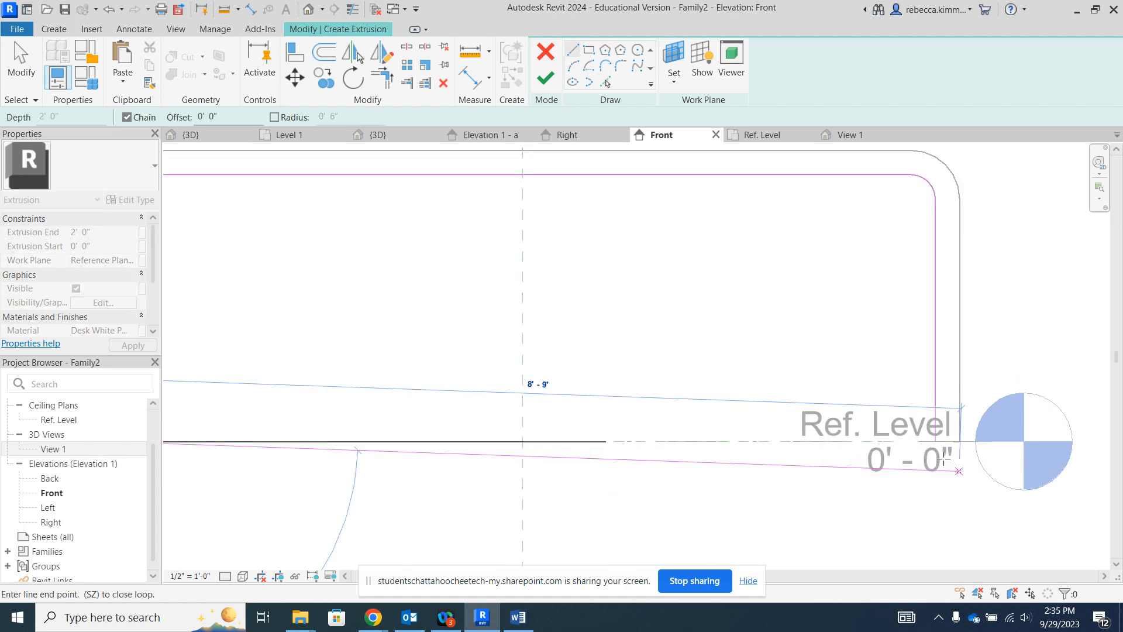
left_click(944, 451)
scroll(773, 237, "down", 2)
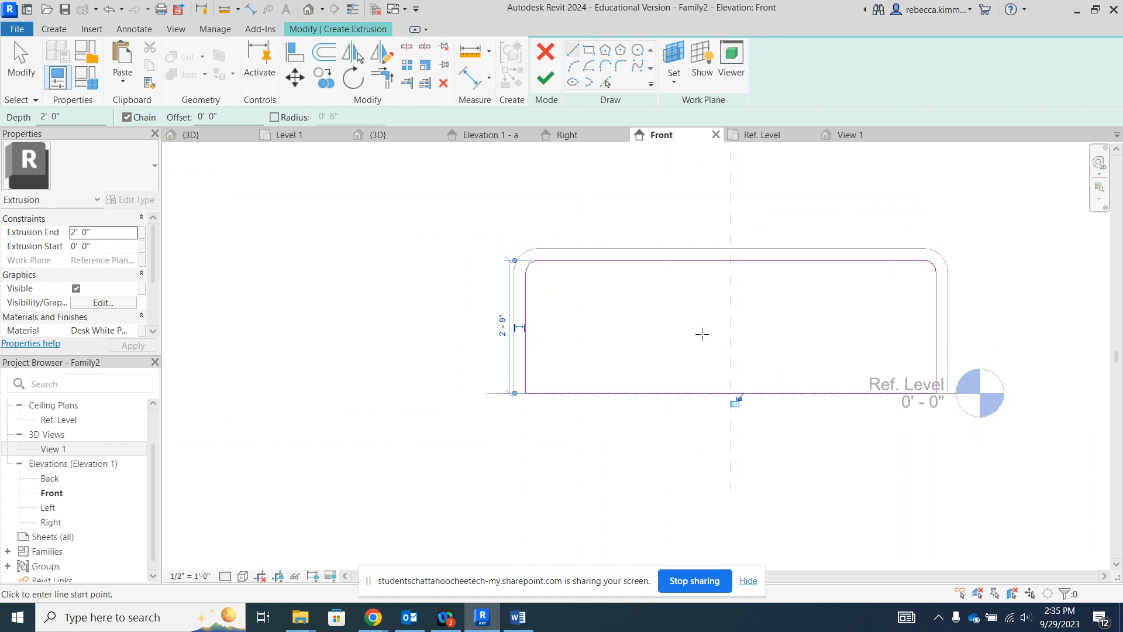
Step: Set the panel's extrusion end to 0' 2"
left_click(74, 237)
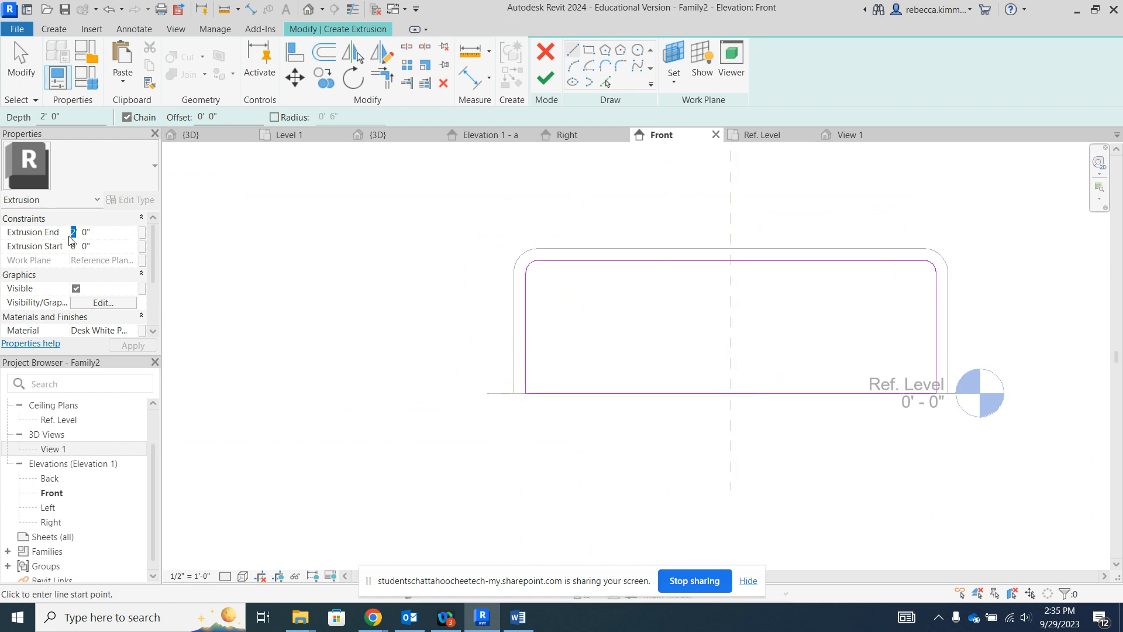
type("0")
left_click(106, 332)
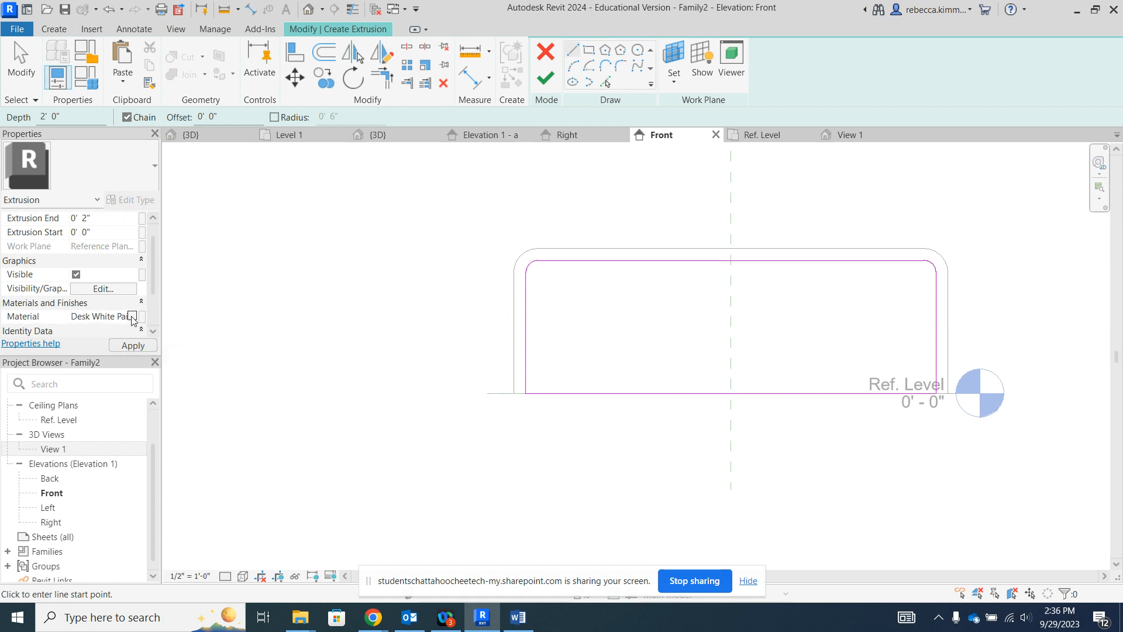
Step: Open the panel's material choices and add Birch from the Wood category of AEC Materials to the project materials
left_click(134, 319)
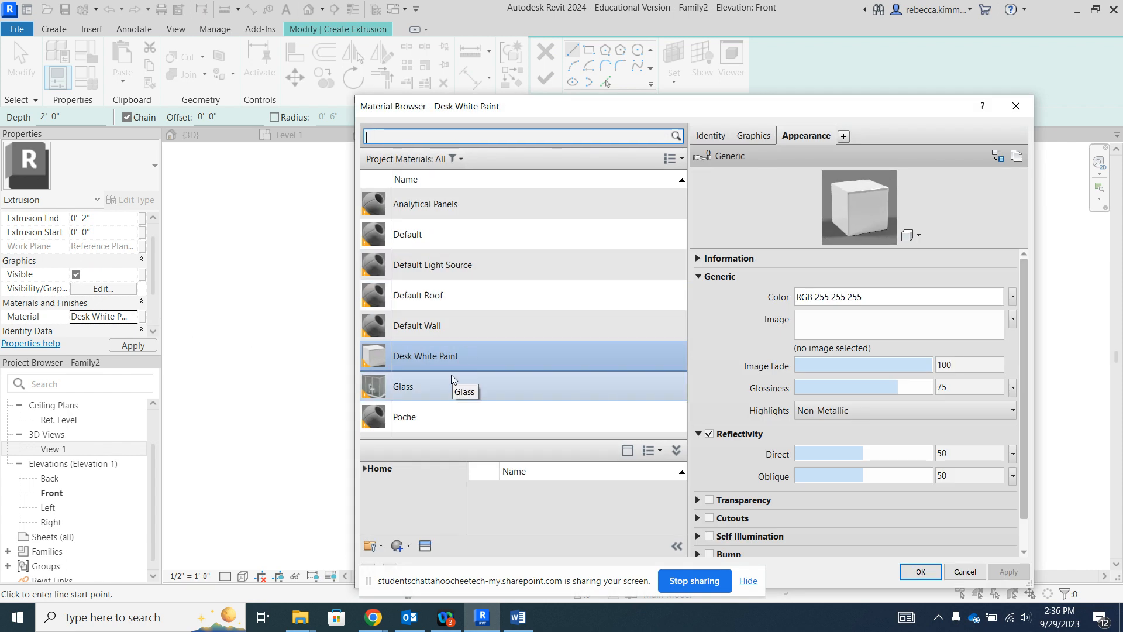
left_click(364, 468)
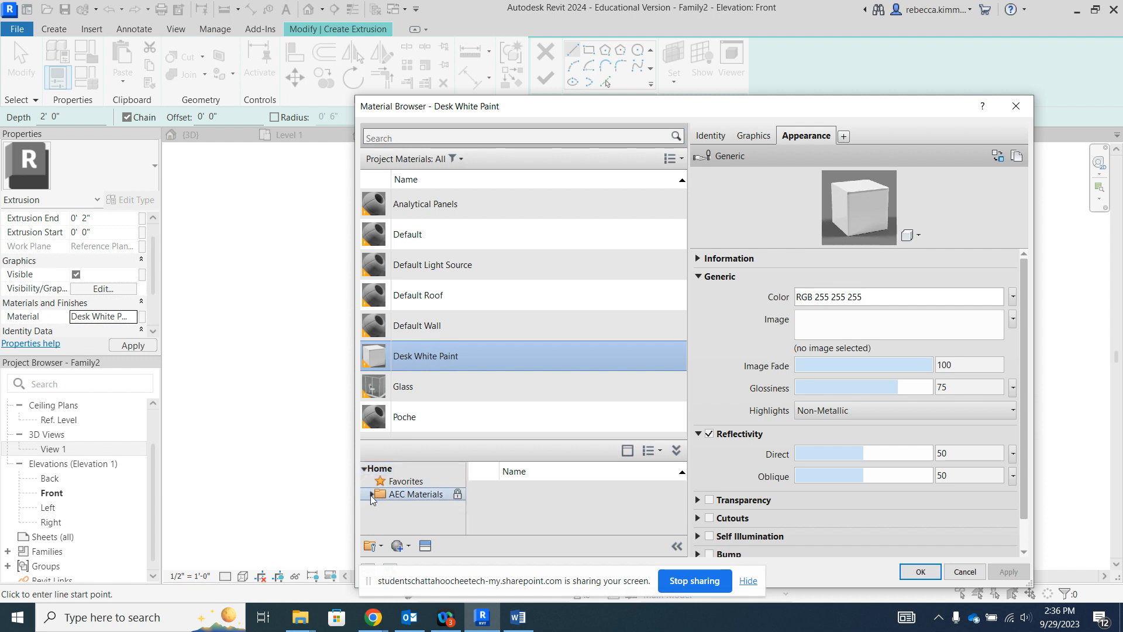
left_click(370, 495)
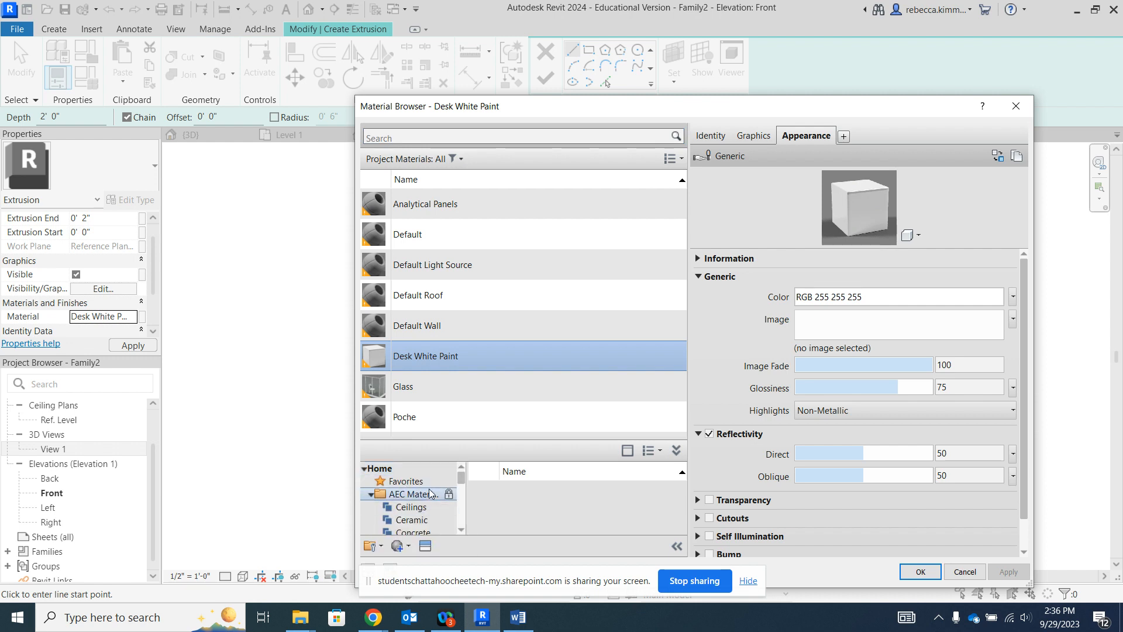
scroll(433, 493, "down", 3)
scroll(440, 492, "down", 3)
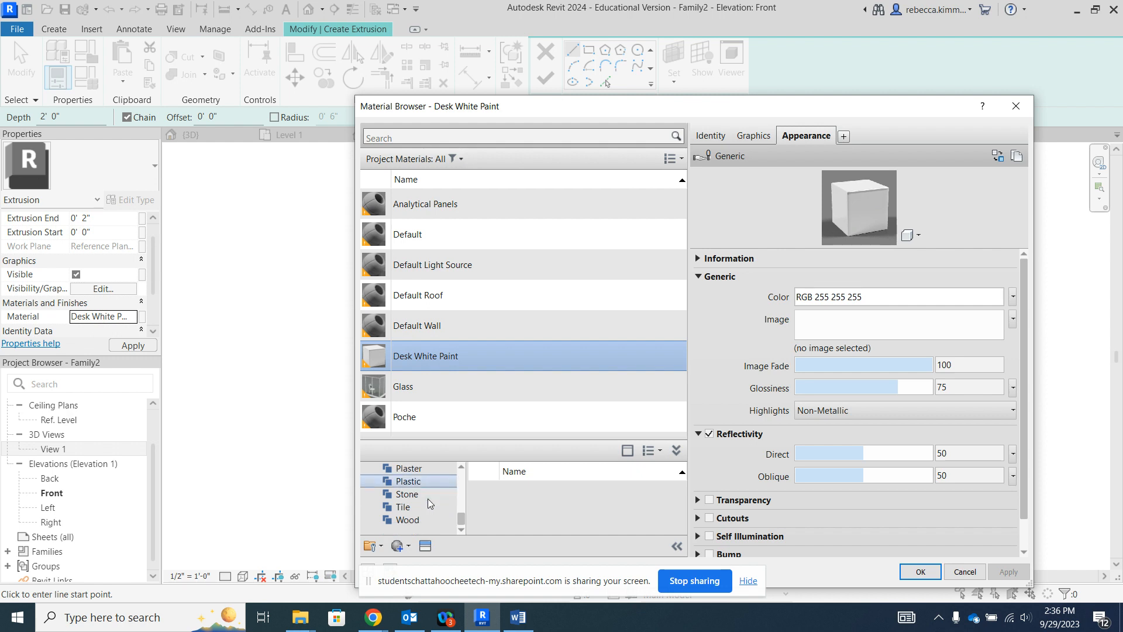
left_click(435, 520)
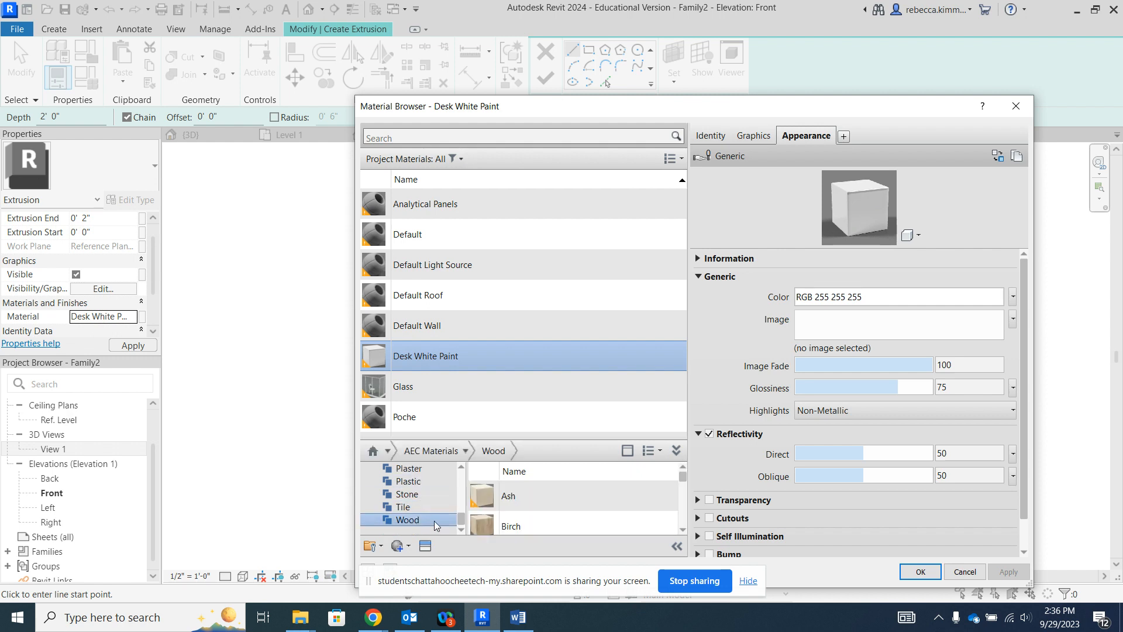
left_click(655, 526)
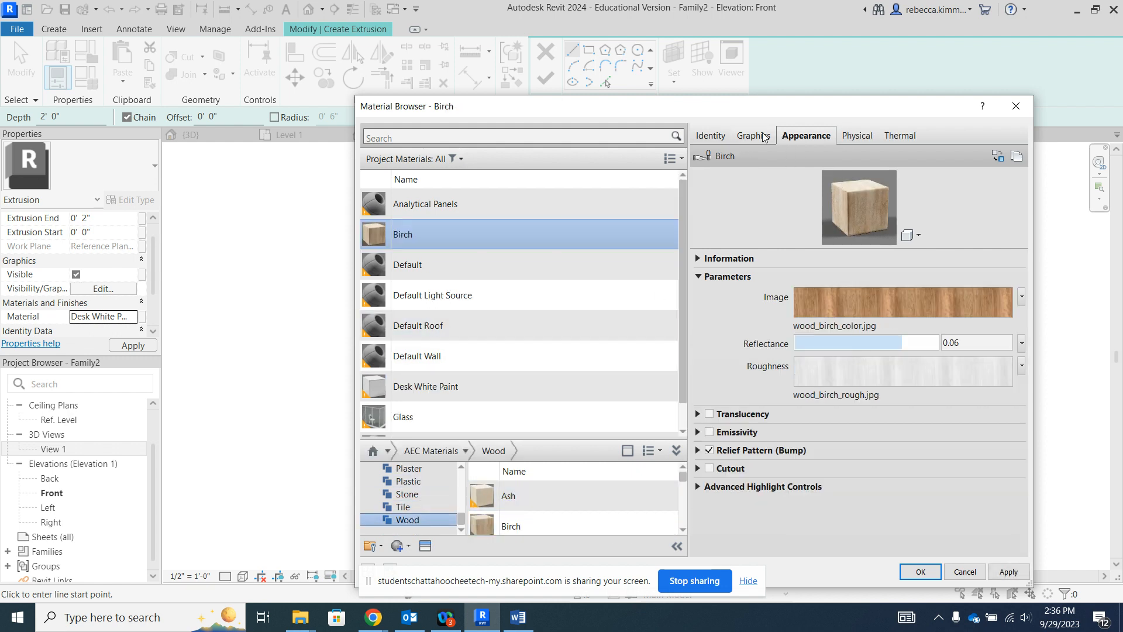
Step: Enable Use Render Appearance for Birch's shading and assign Birch to the panel extrusion
left_click(756, 136)
left_click(799, 175)
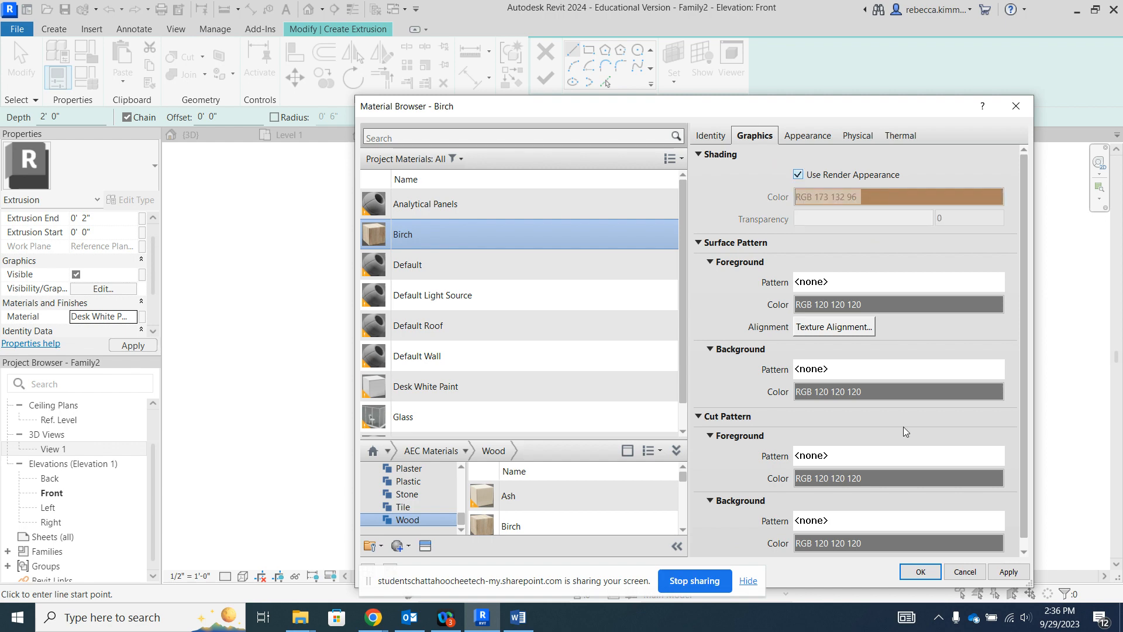
left_click(921, 572)
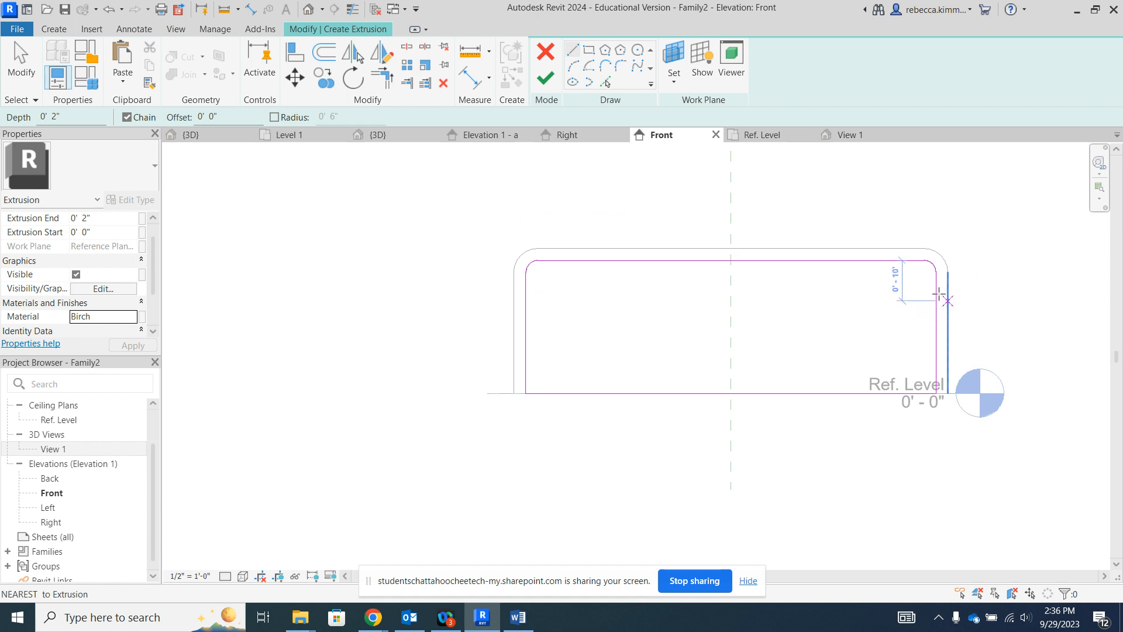
Step: Check the panel sketch in the Right elevation, return to the Front elevation and finish the extrusion
left_click(571, 136)
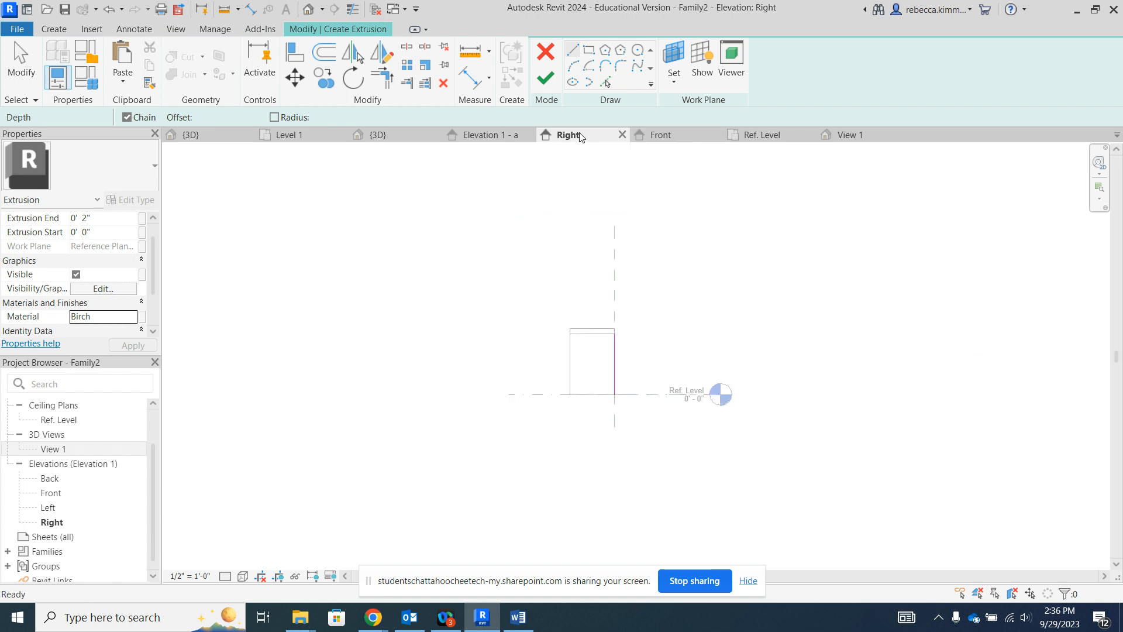
scroll(620, 367, "up", 4)
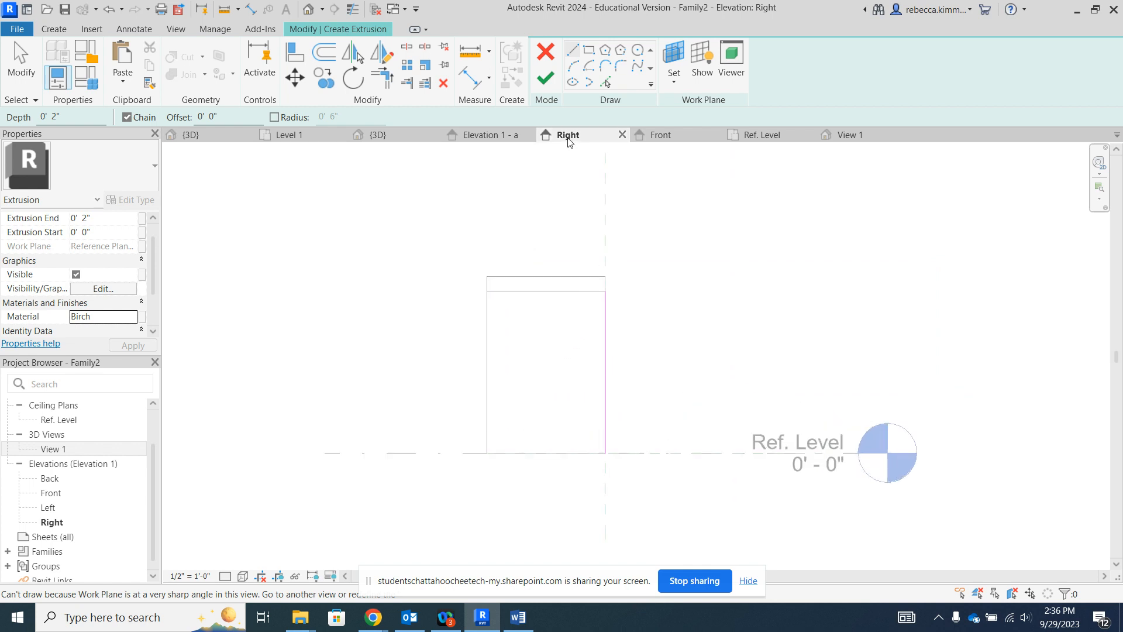
left_click(660, 138)
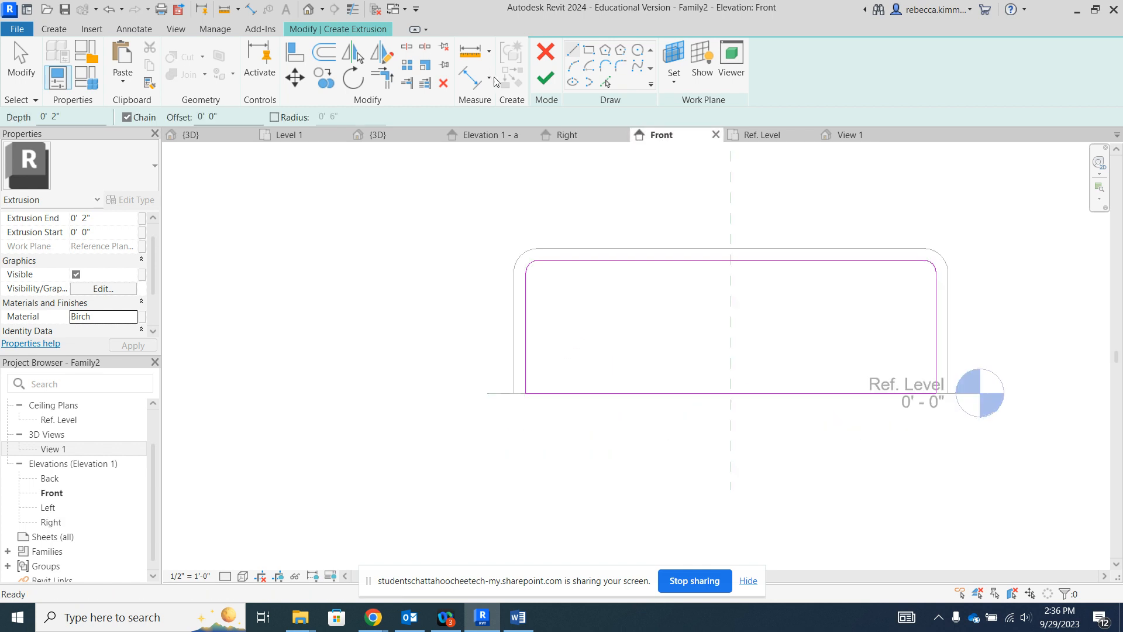
left_click(544, 79)
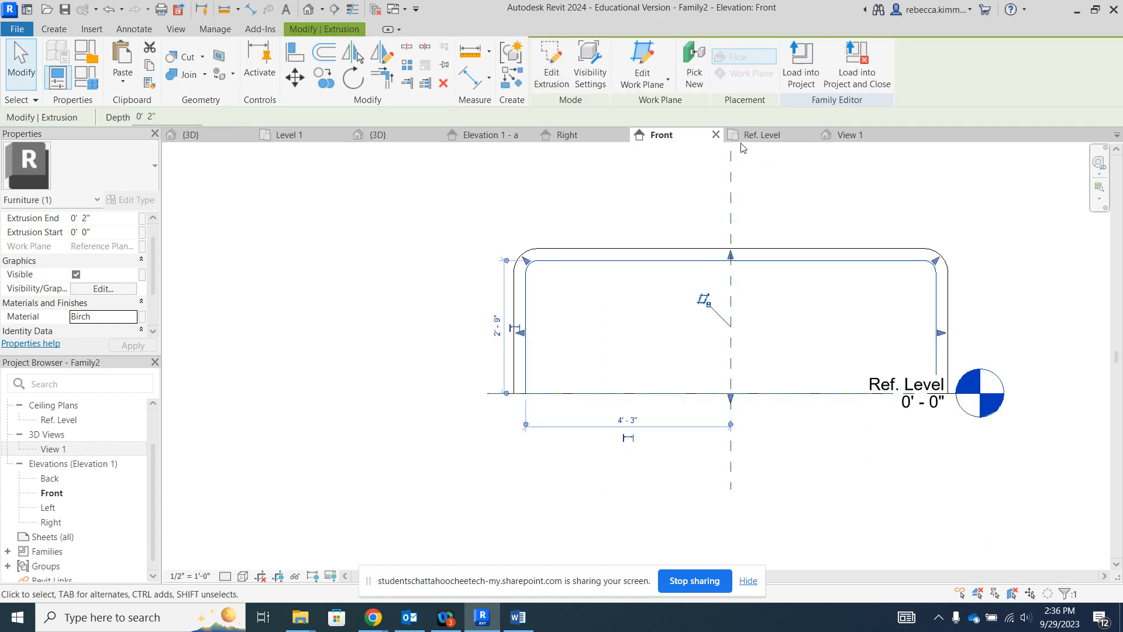
Step: In the Right elevation, set the birch panel's extrusion start to 0' 4"
left_click(584, 136)
scroll(610, 372, "up", 1)
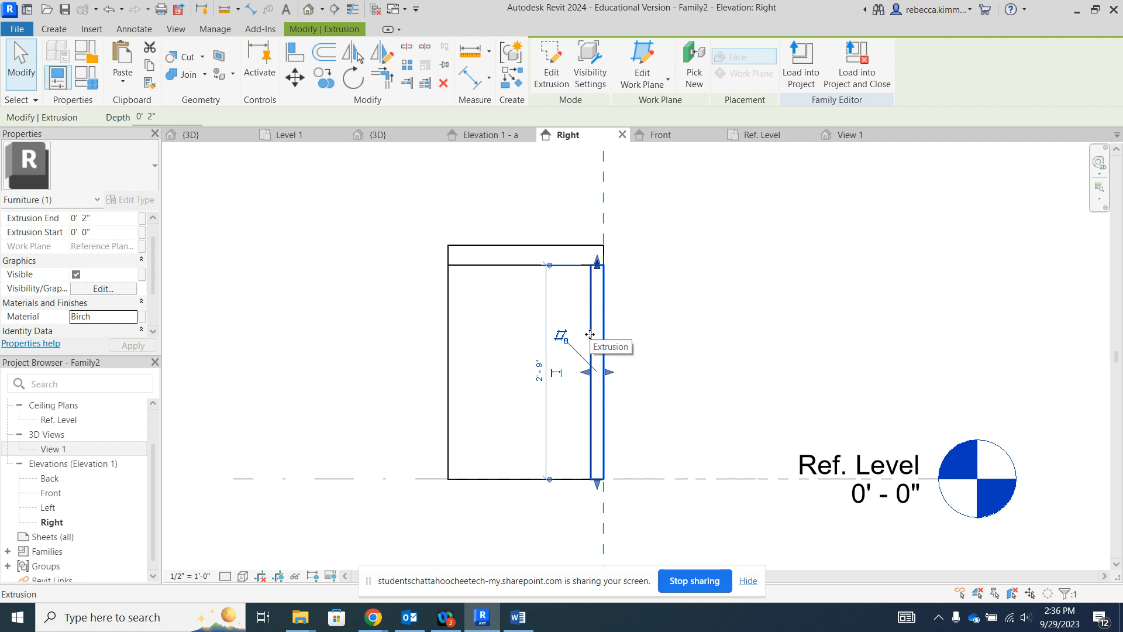
left_click(85, 237)
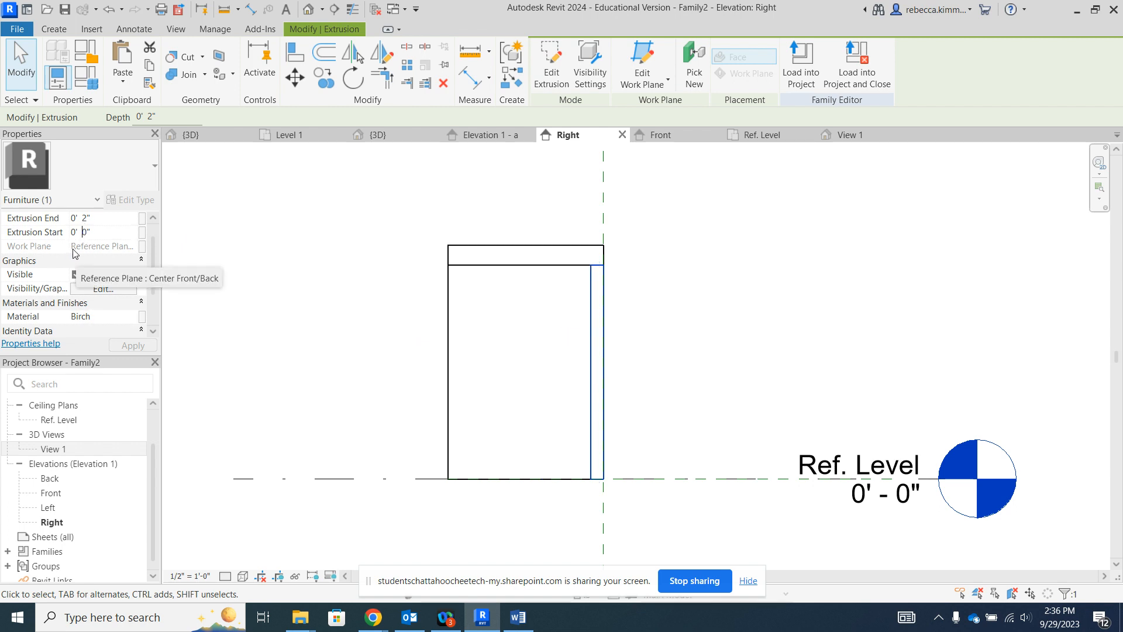
key("BackSpace")
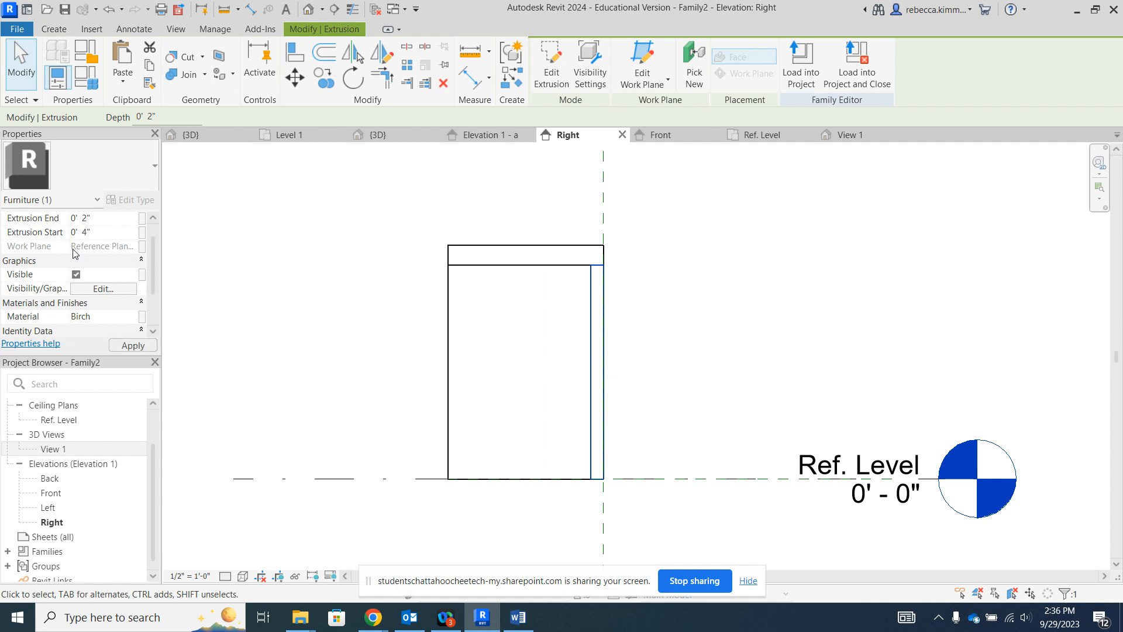
left_click(310, 286)
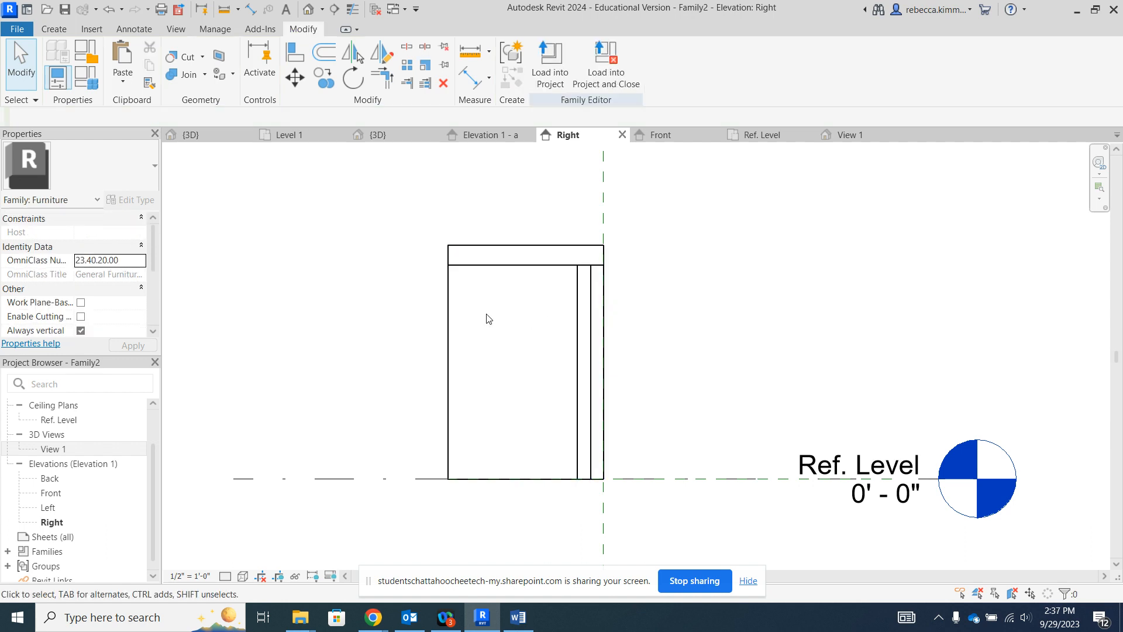
Step: Measure the gap between the desk shell's outer edge and the near face of the birch panel
left_click(582, 326)
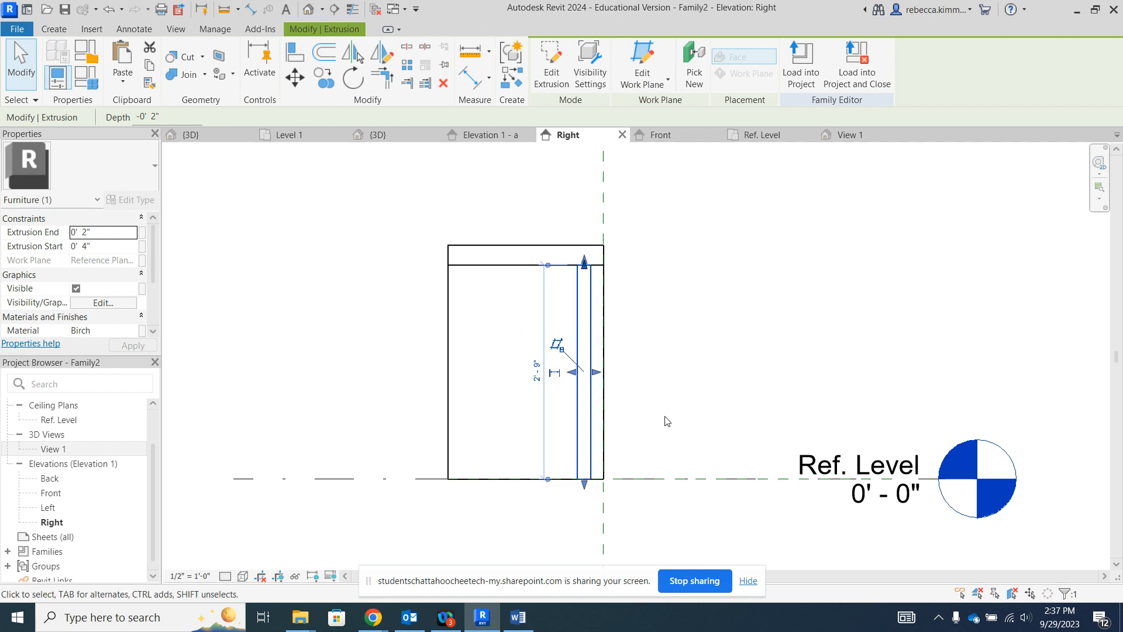
left_click(684, 430)
left_click(584, 409)
left_click(224, 9)
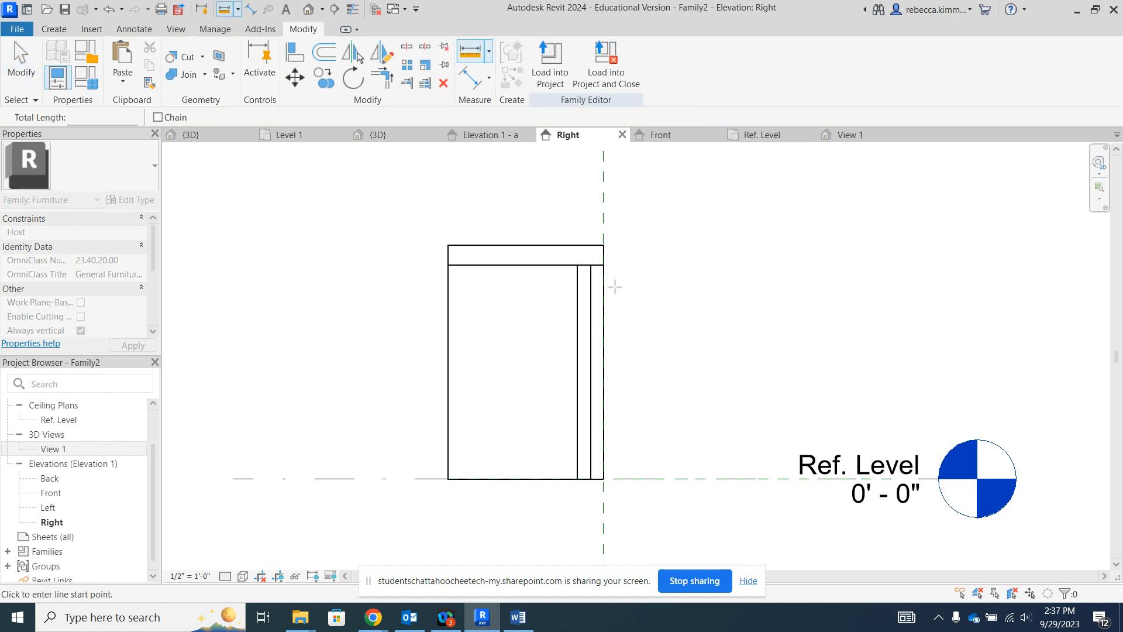
scroll(614, 284, "up", 2)
left_click(593, 248)
left_click(571, 248)
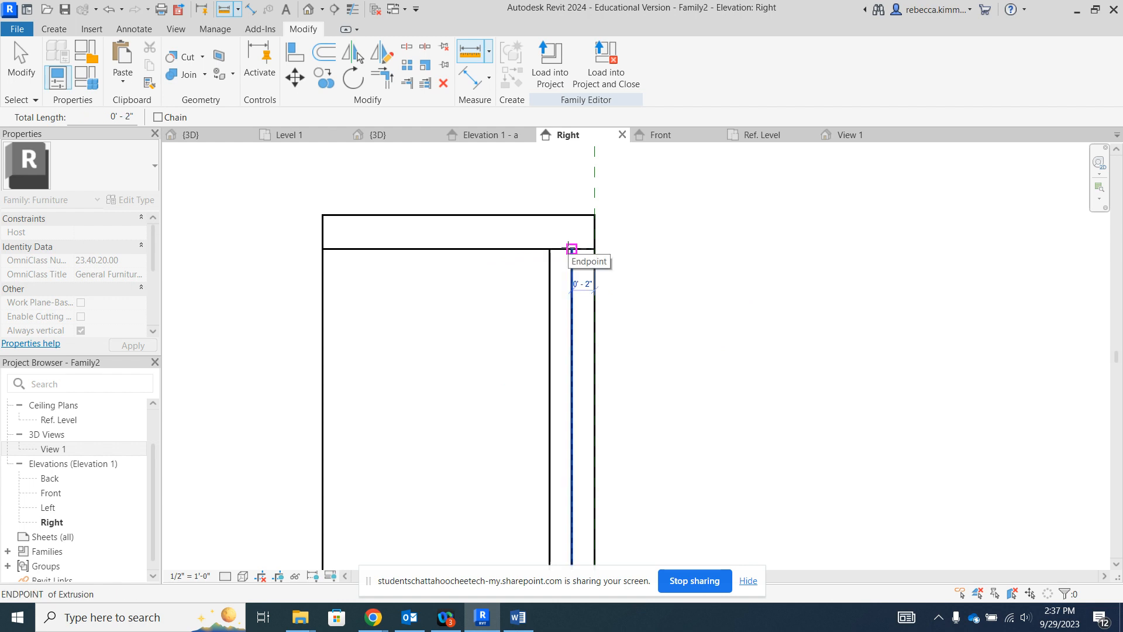
key("Escape")
scroll(571, 248, "down", 2)
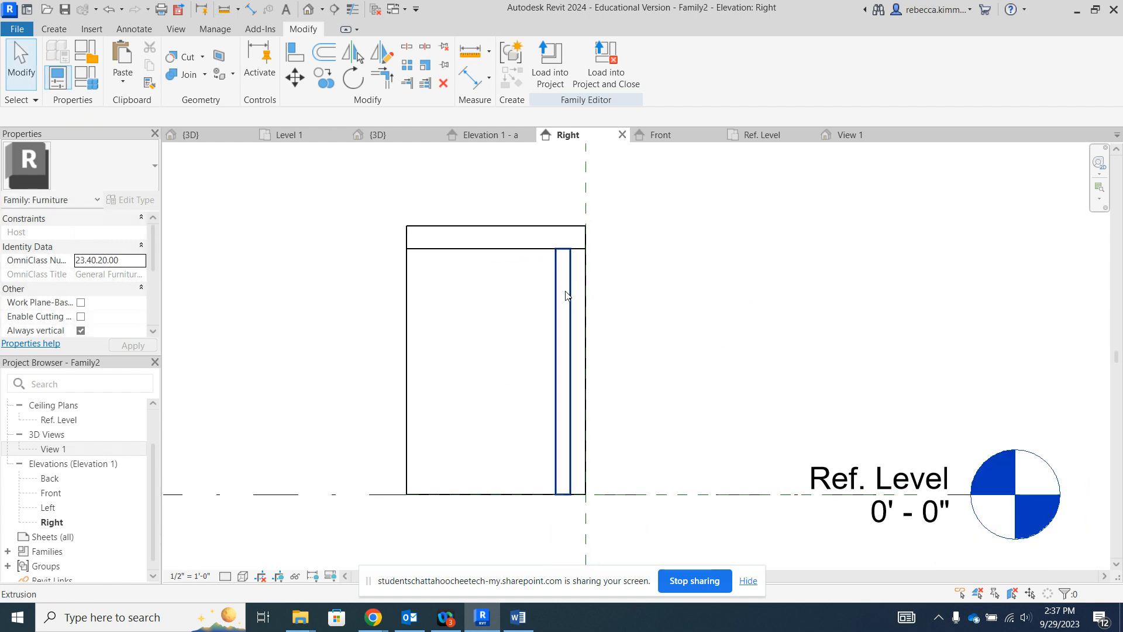
Step: Set the birch panel's extrusion end to 0' 6"
left_click(557, 336)
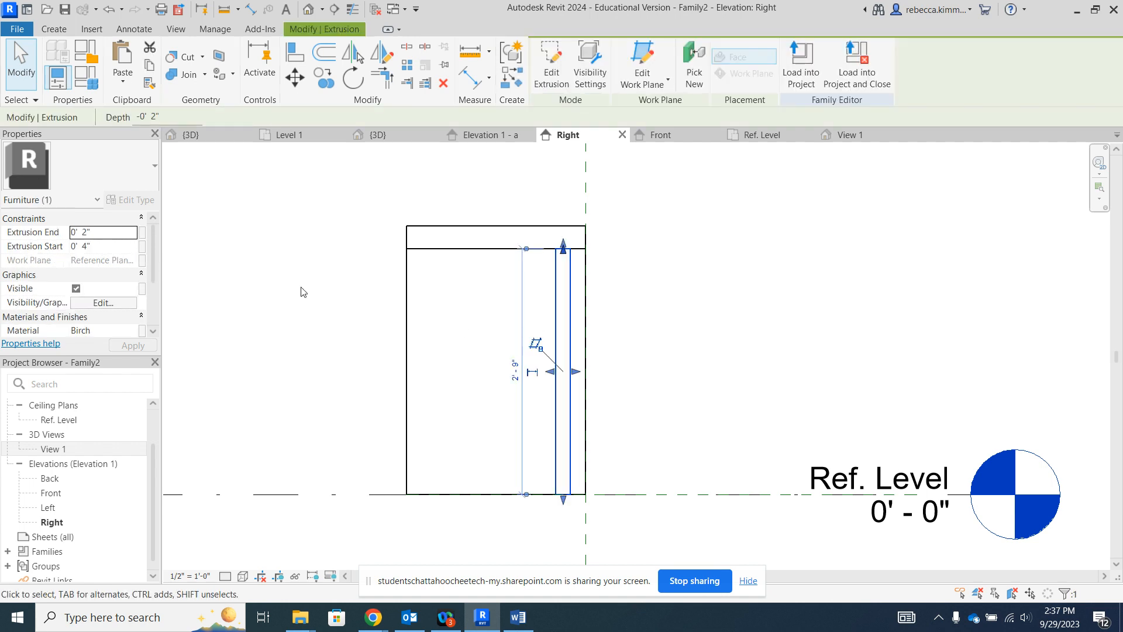
left_click(82, 233)
key("Delete")
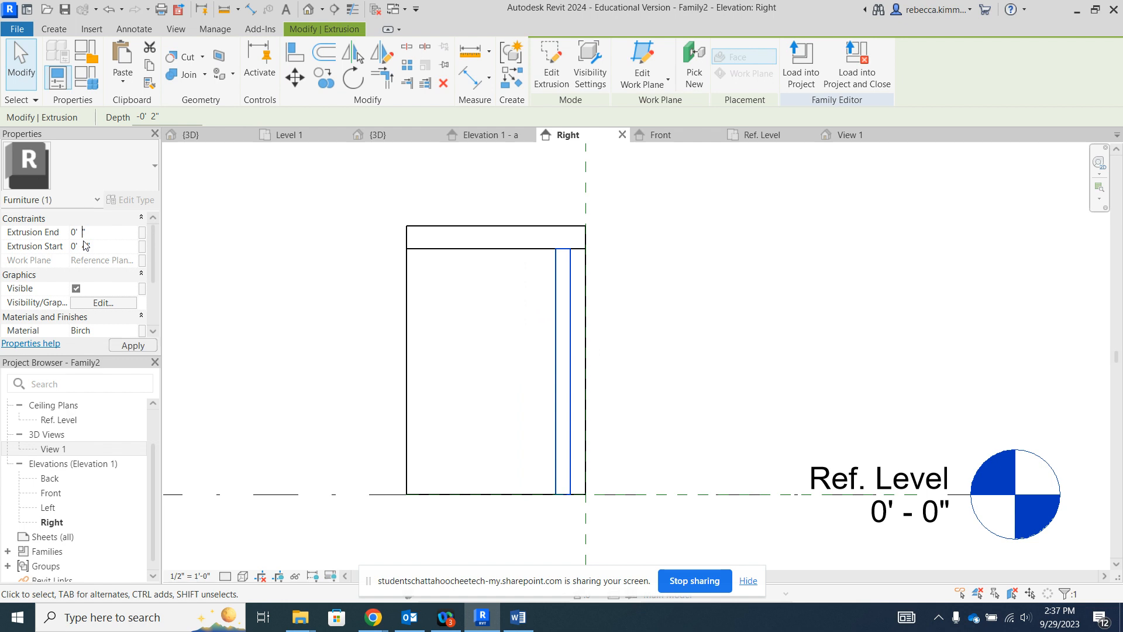
type("6")
key("Return")
left_click(657, 321)
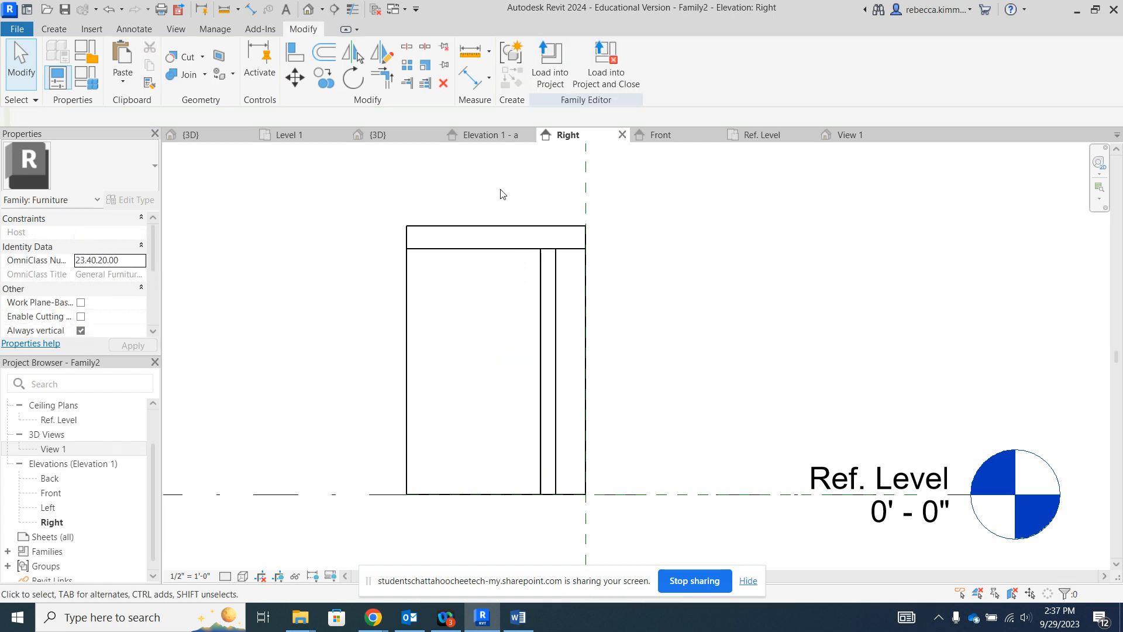
Step: Measure the panel's new setback from the desk shell's outer edge
left_click(224, 9)
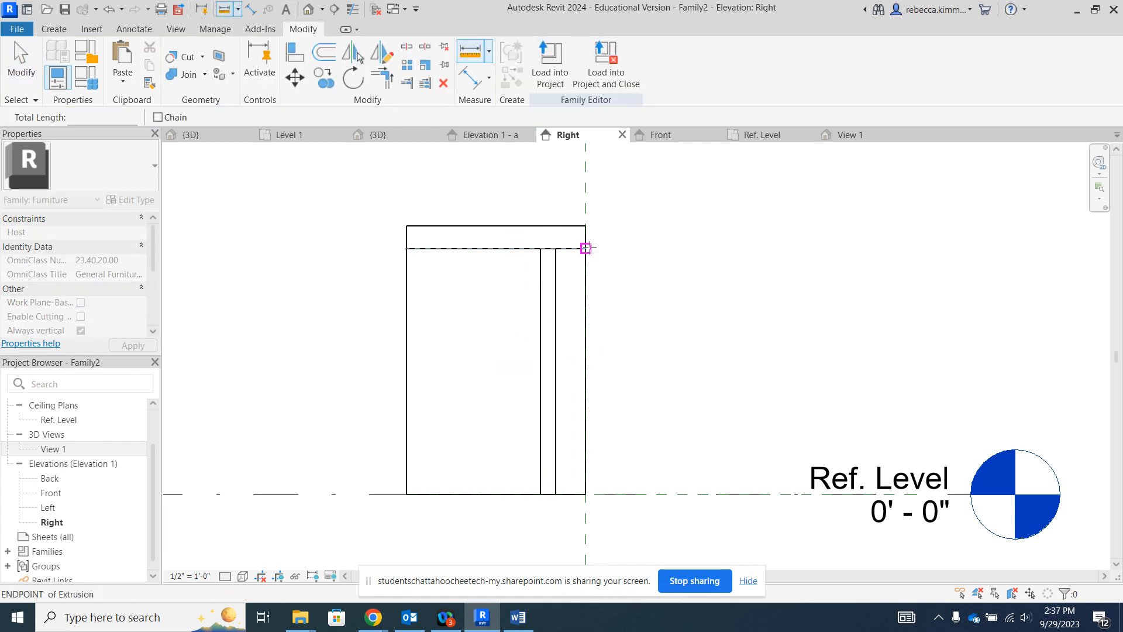
scroll(584, 246, "up", 1)
left_click(584, 247)
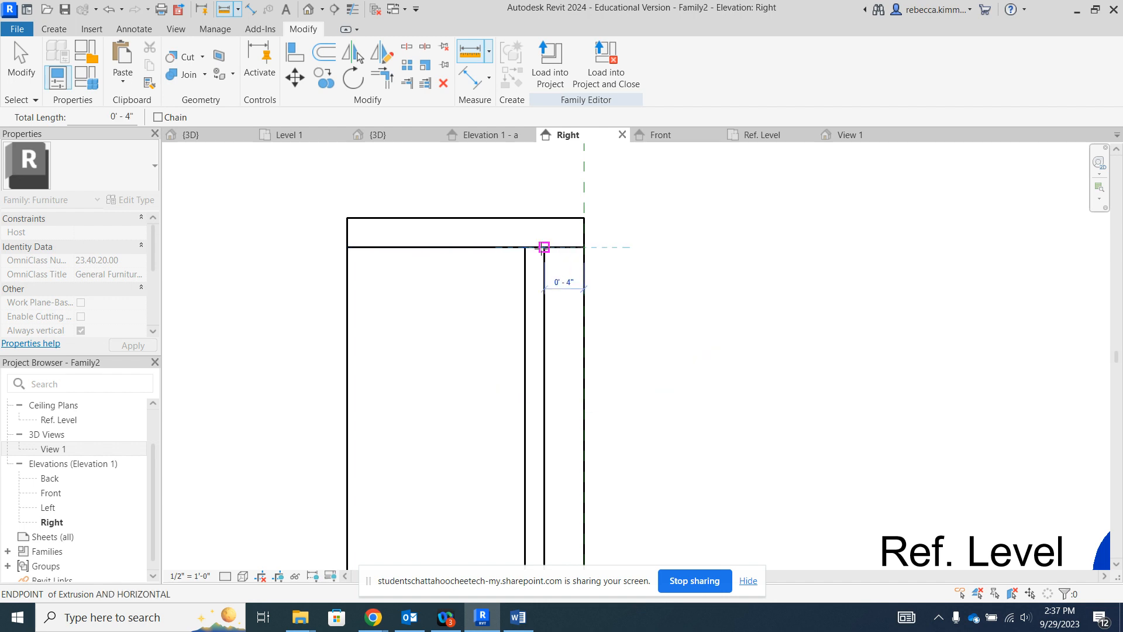
key("Escape")
key("Escape")
scroll(542, 248, "down", 2)
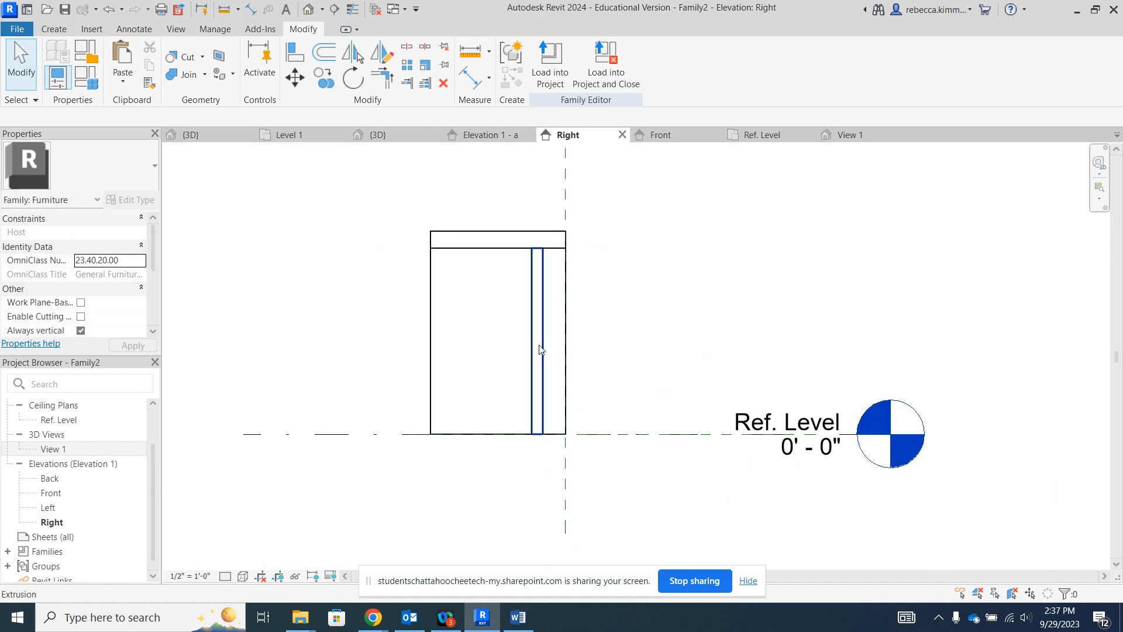
Step: Start a void extrusion in the Right elevation and draw a 1" horizontal line into the panel from its outer face, about 7" below its top
left_click(54, 30)
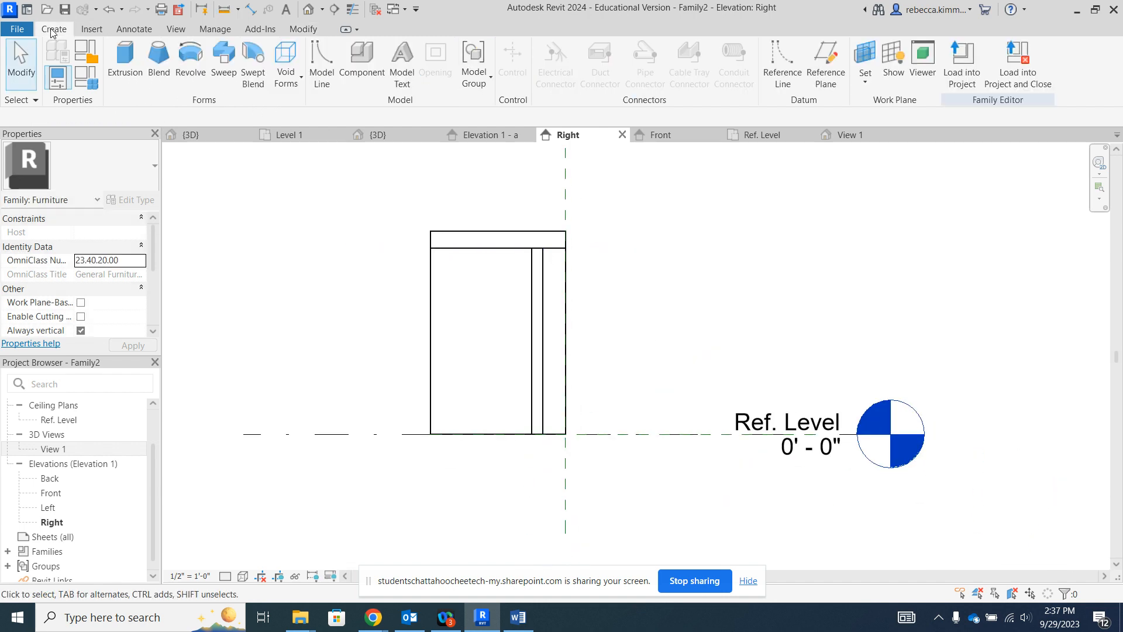
left_click(286, 68)
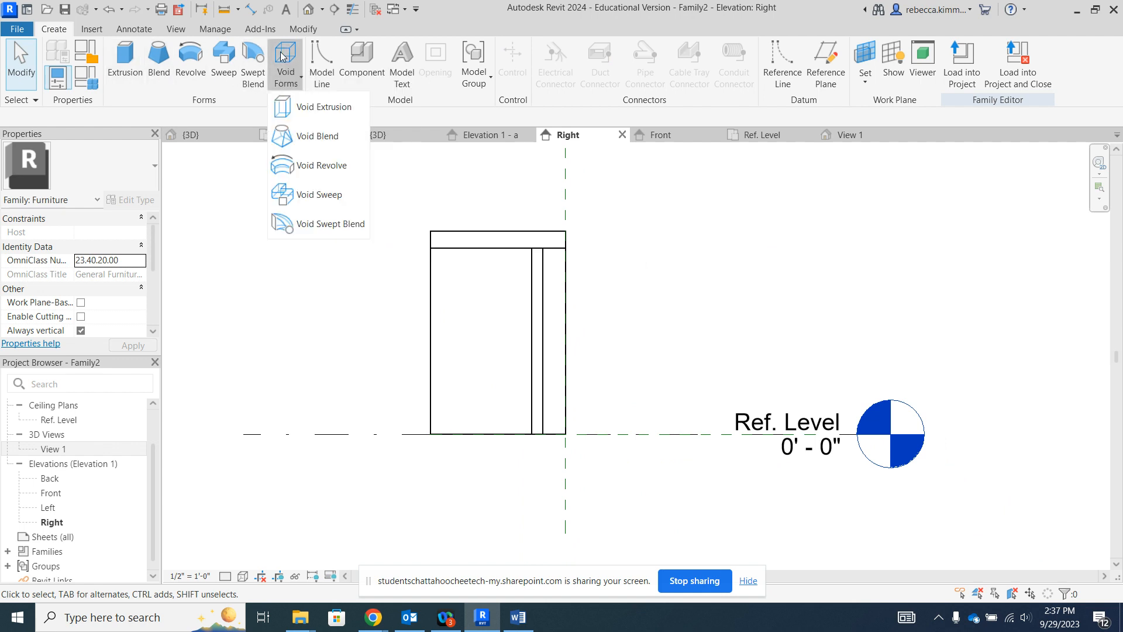
left_click(311, 111)
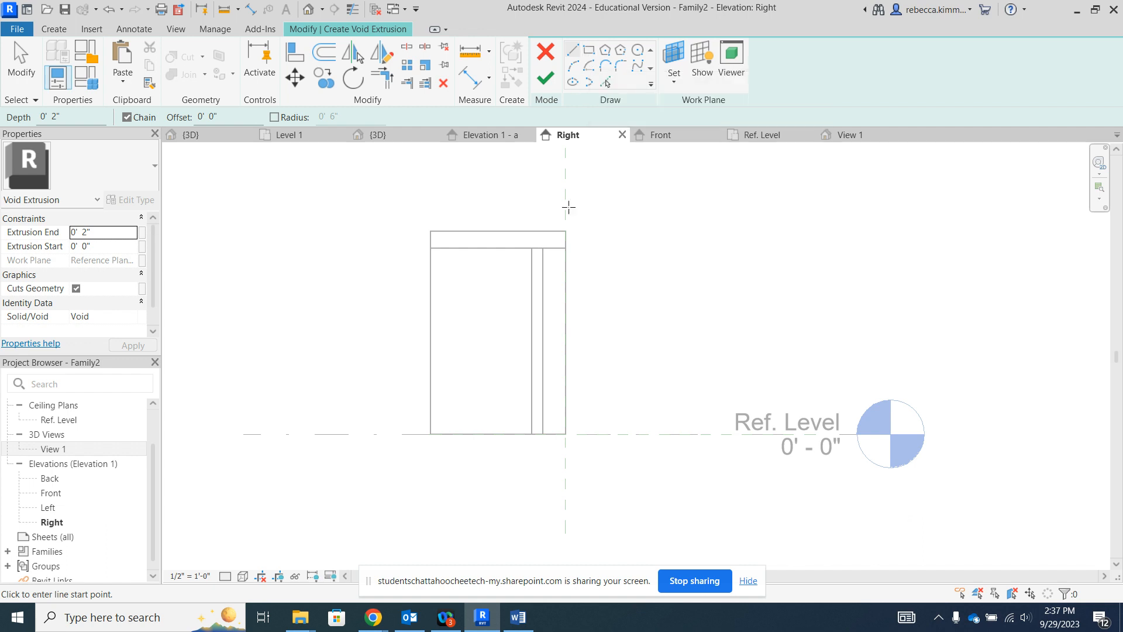
scroll(542, 276, "up", 4)
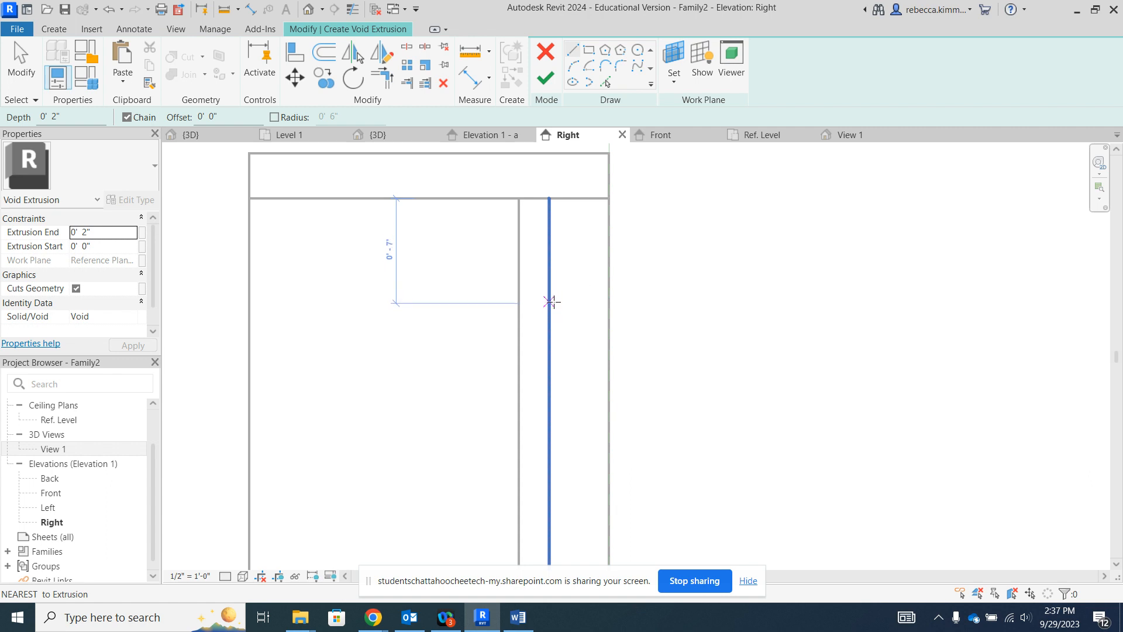
left_click(549, 302)
scroll(544, 302, "up", 2)
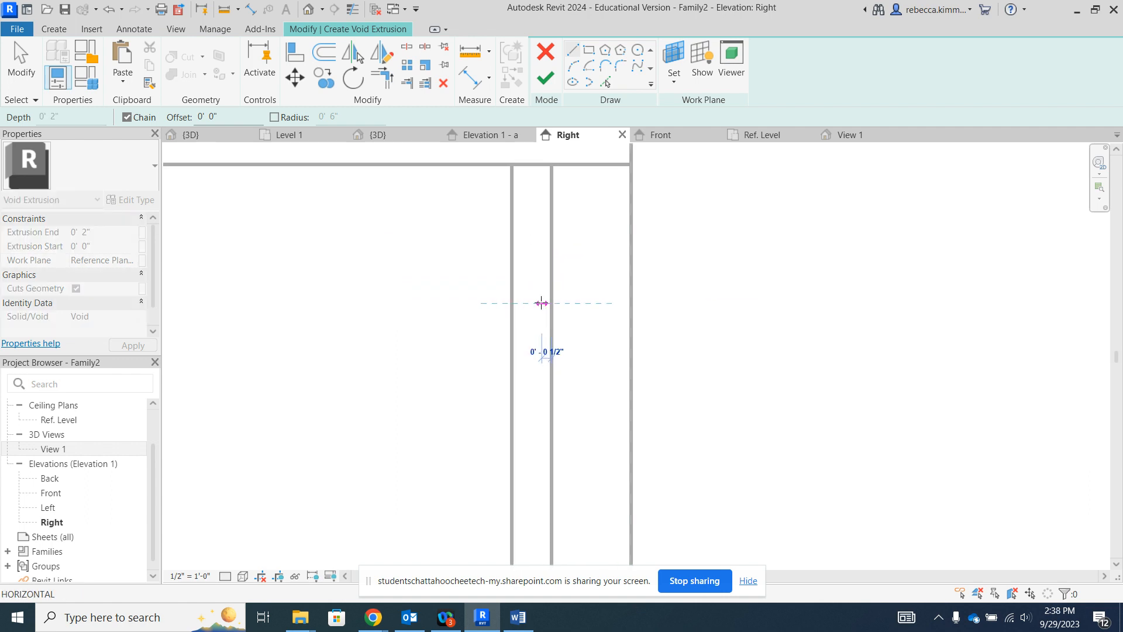
left_click(532, 303)
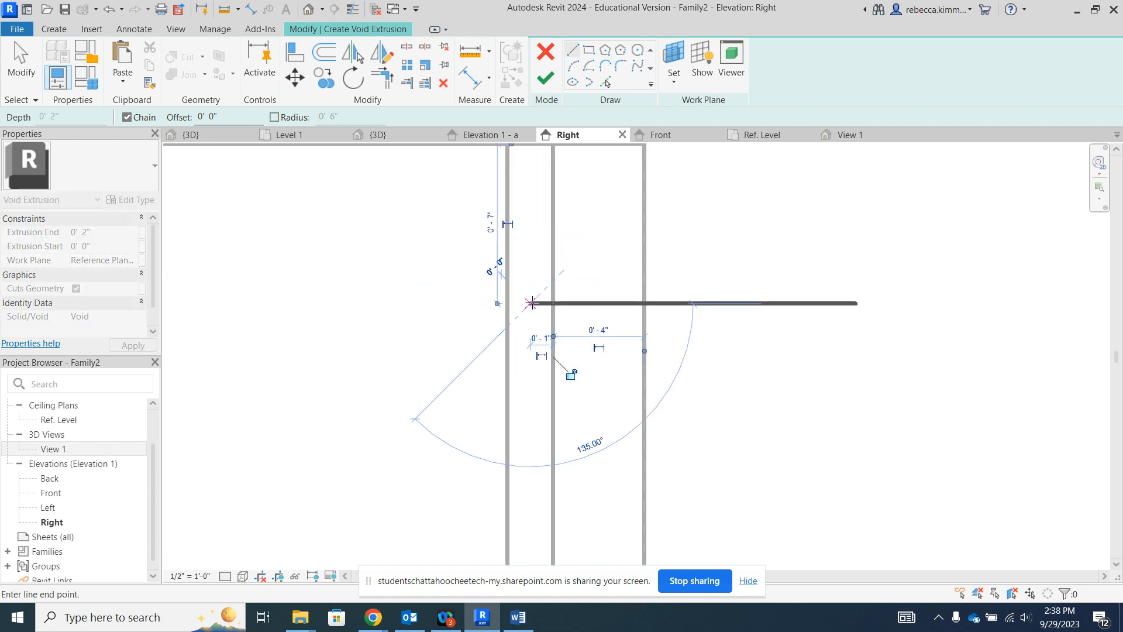
scroll(532, 316, "down", 1)
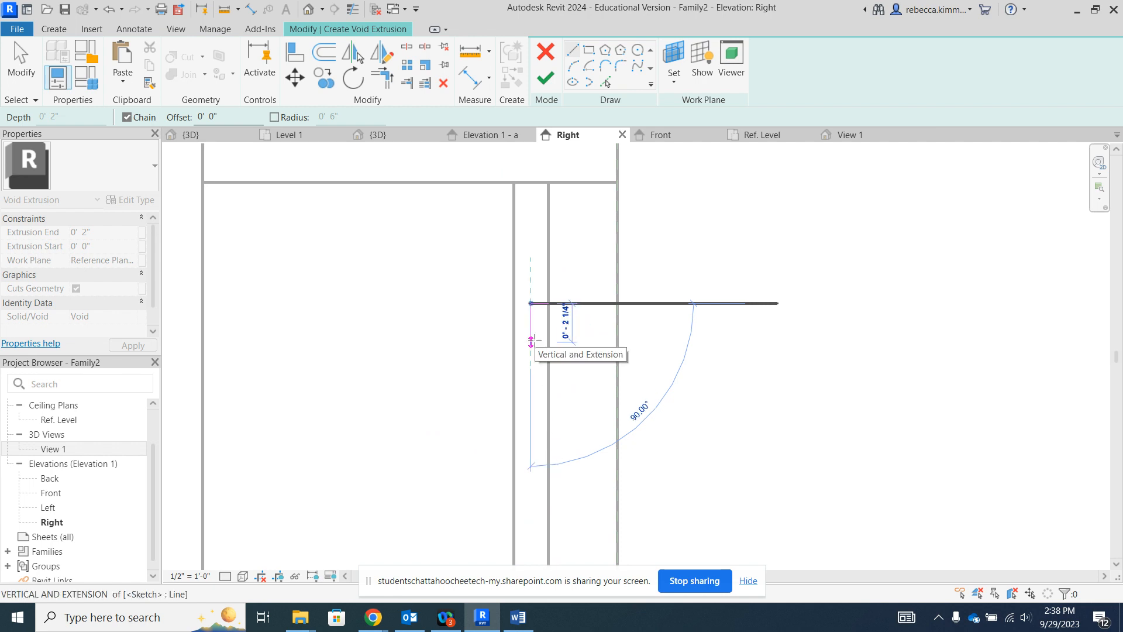
type("1")
key("Return")
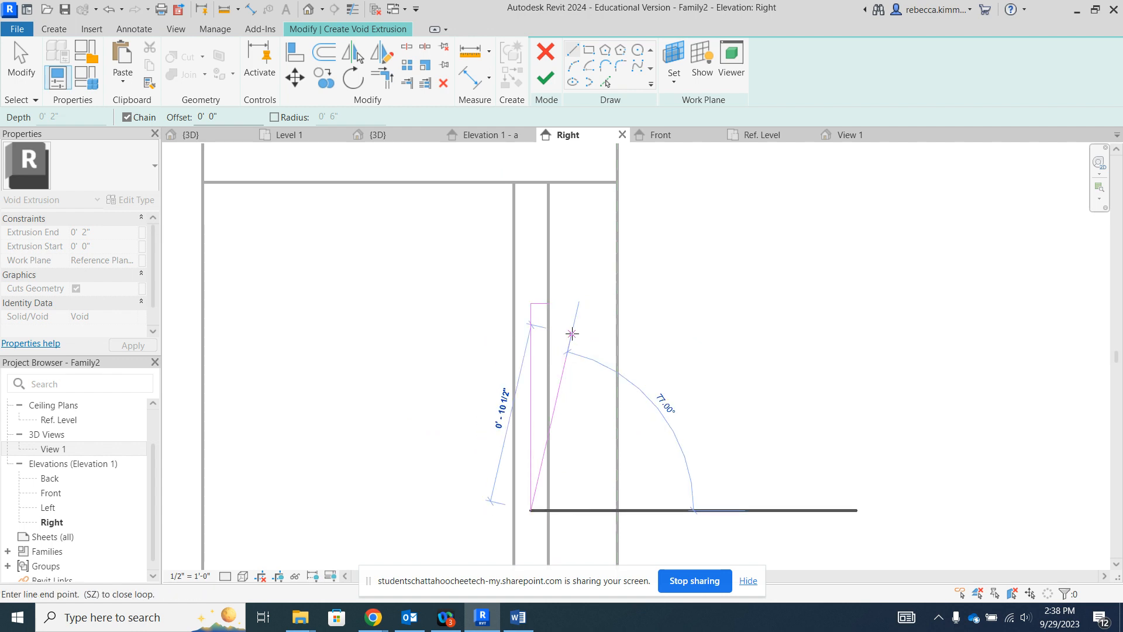
scroll(544, 386, "down", 4)
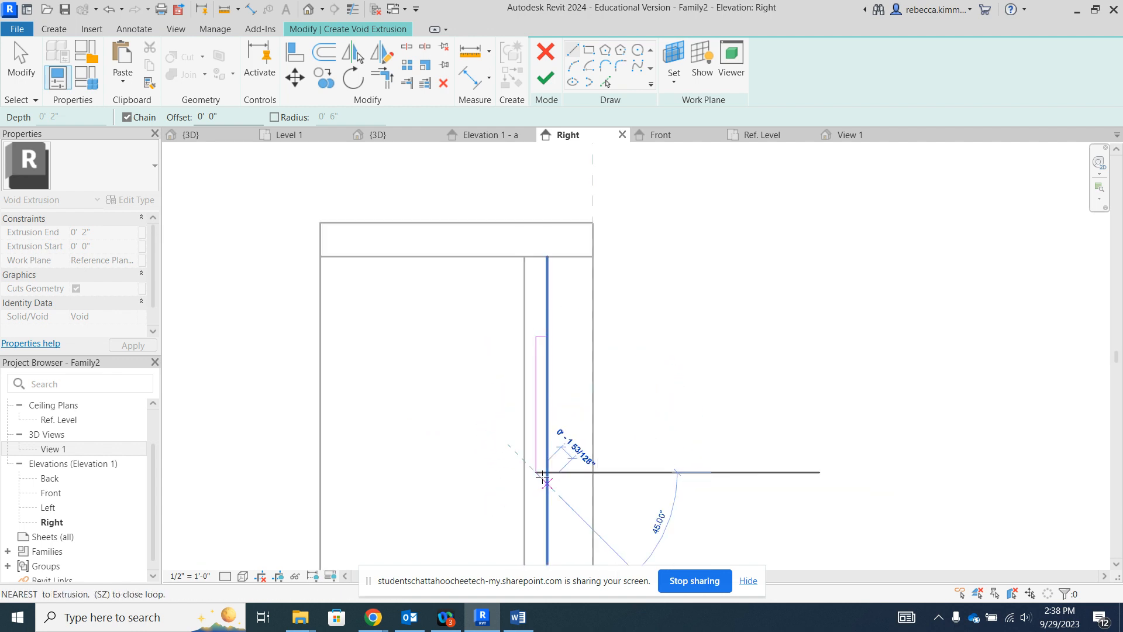
key("Escape")
key("Escape")
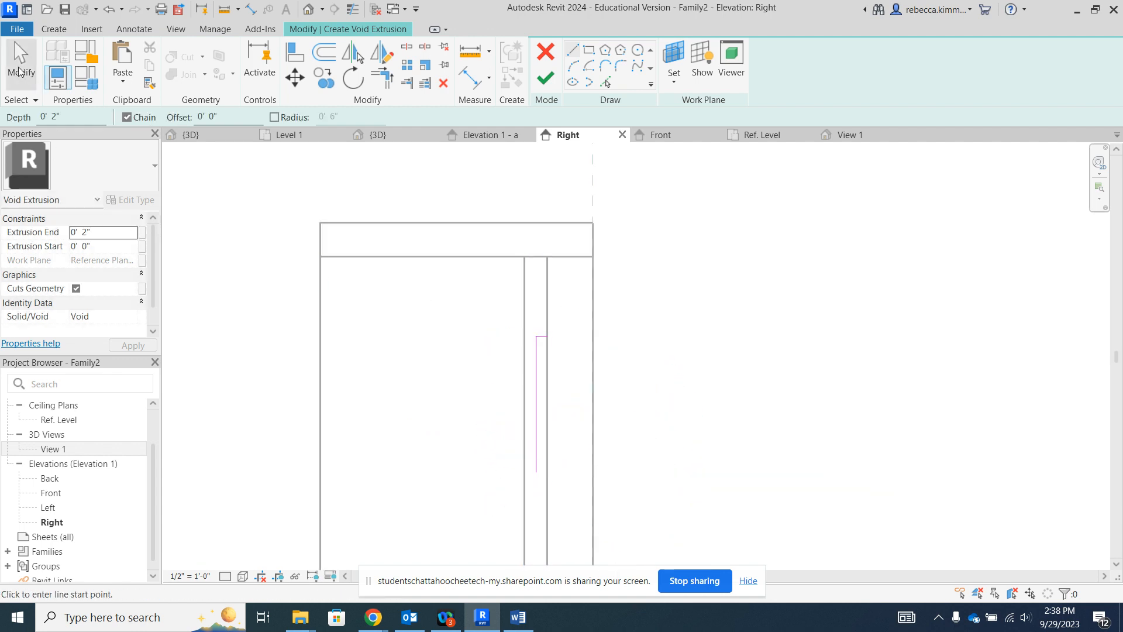
left_click(537, 430)
key("d")
key("e")
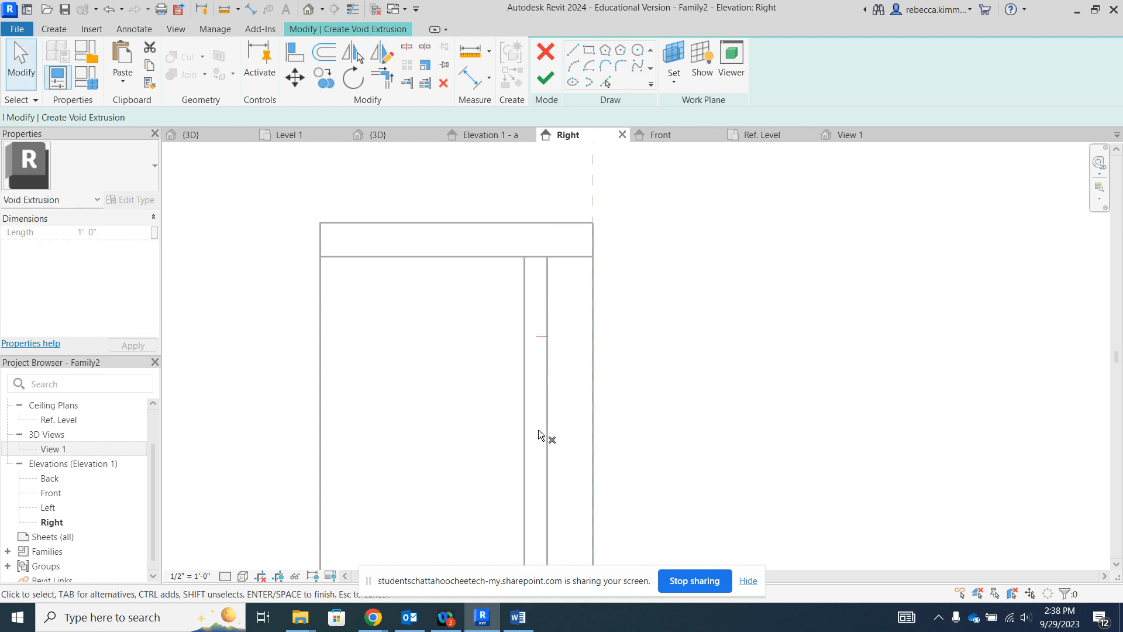
Step: Complete a closed 1" by 1" square in the void sketch, extending down from the existing line and flush with the panel's outer face
left_click(572, 51)
scroll(527, 363, "up", 3)
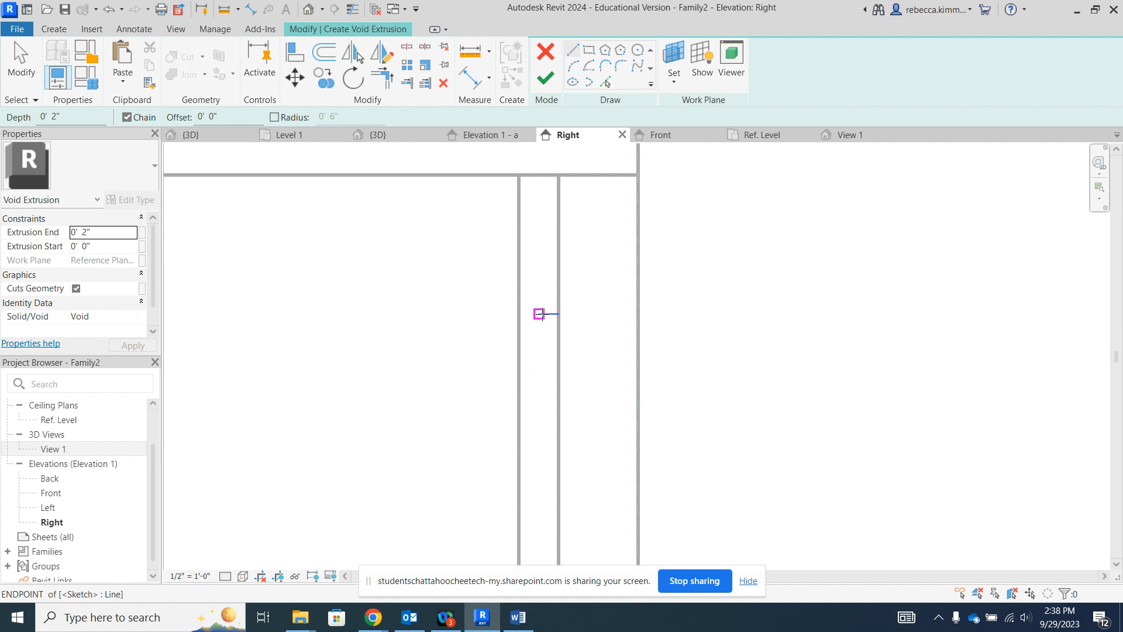
left_click(539, 314)
type("0 1")
key("Return")
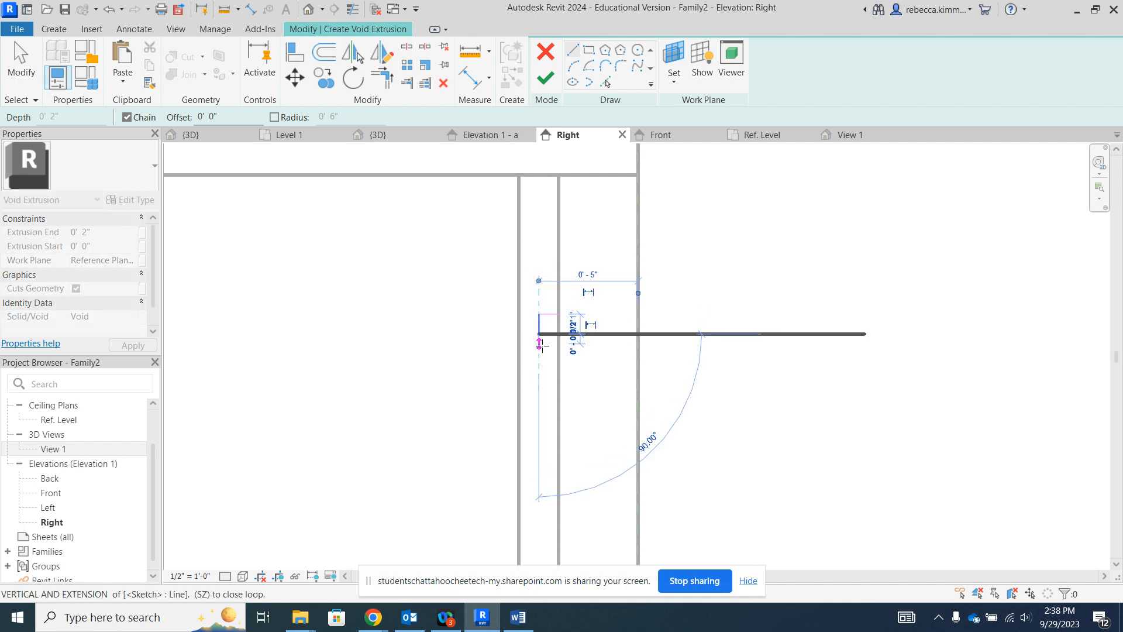
scroll(553, 337, "up", 1)
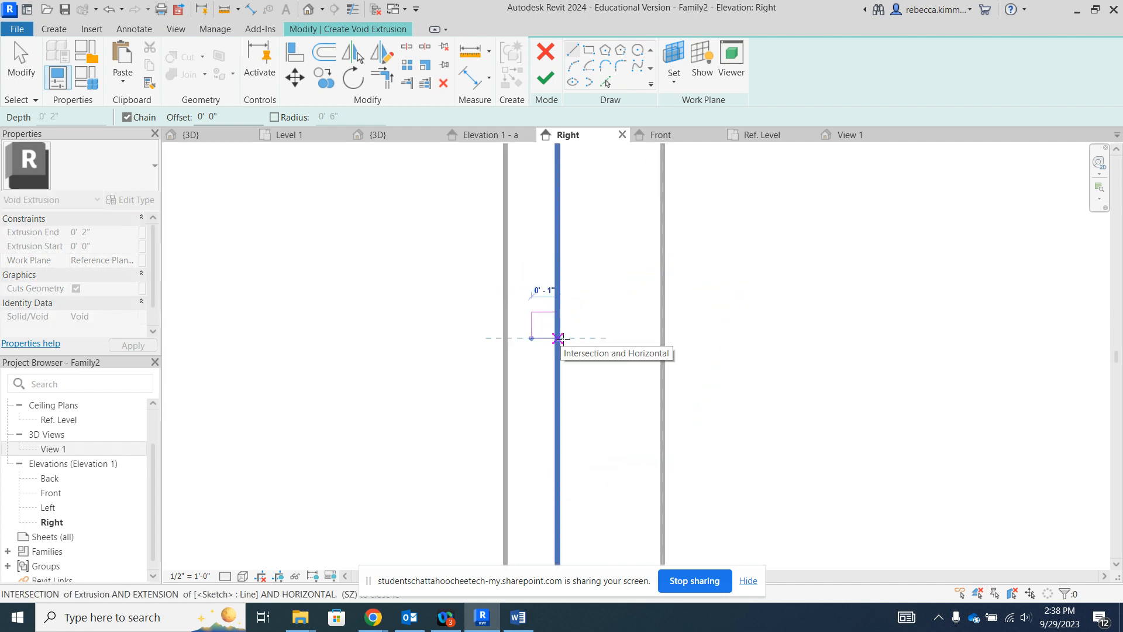
left_click(558, 338)
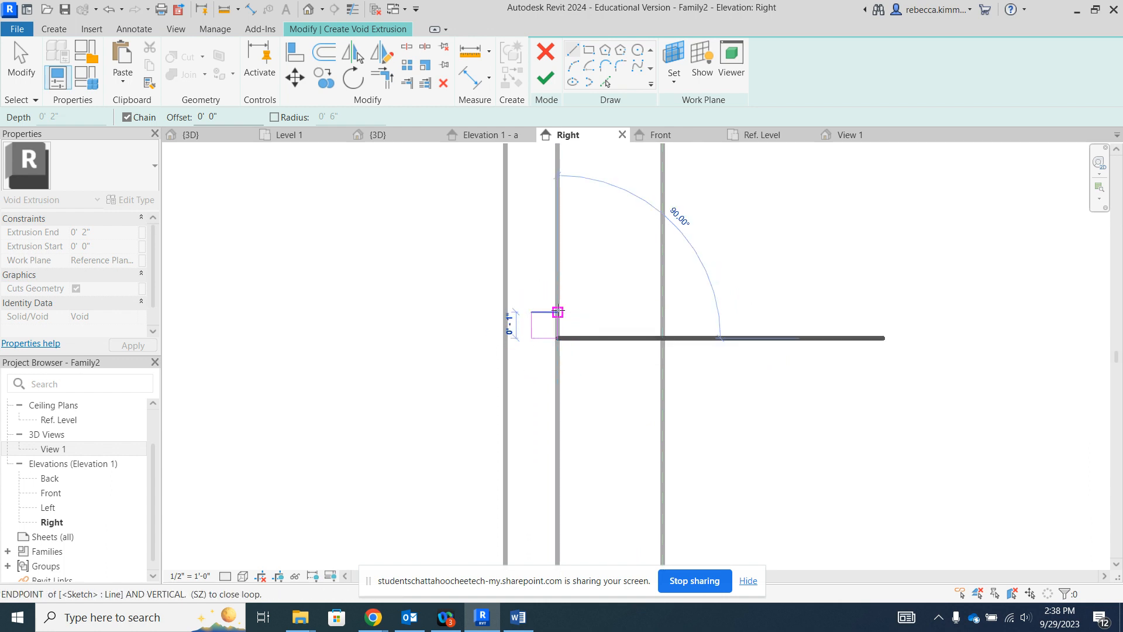
left_click(557, 312)
scroll(594, 366, "down", 2)
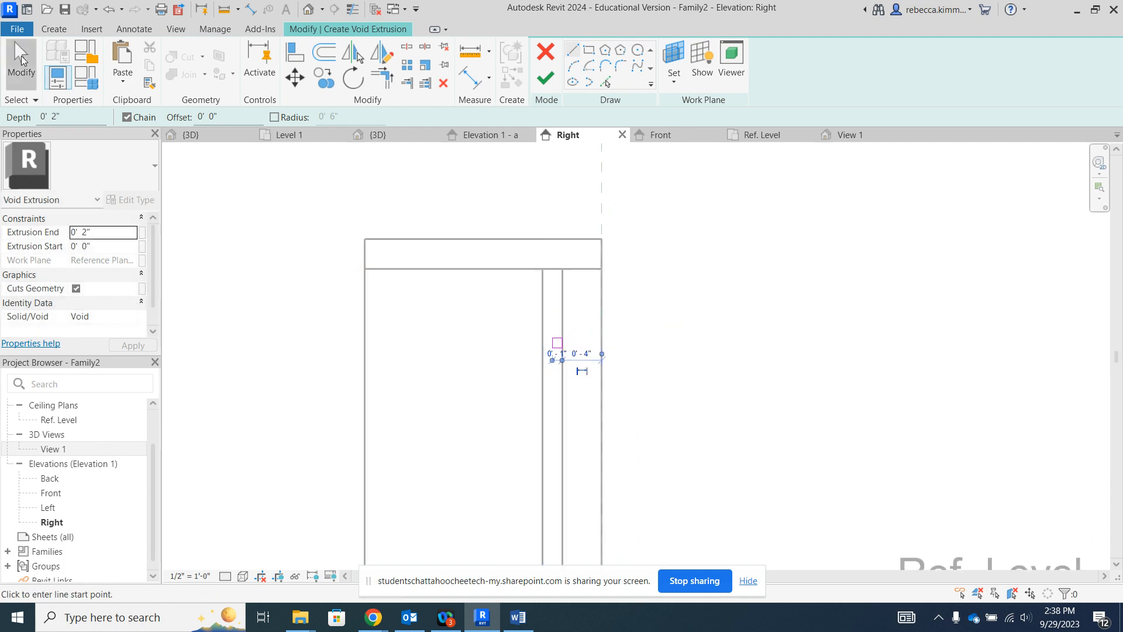
left_click(21, 55)
scroll(293, 247, "down", 1)
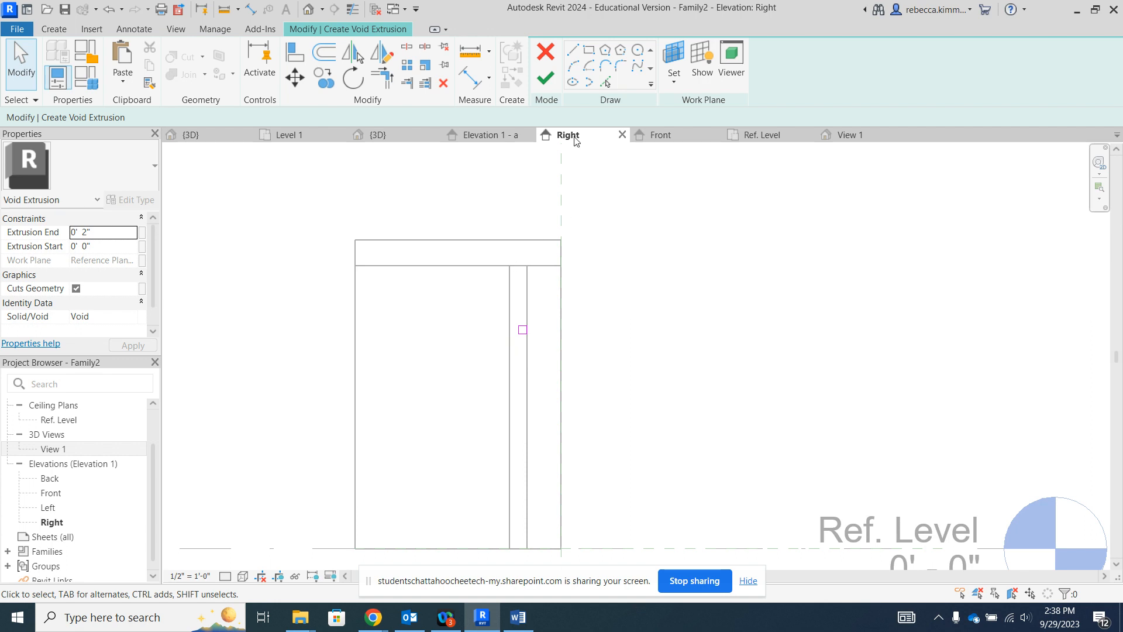
Step: Draw a horizontal line about 7" long from the midpoint of the panel's outer face across the panel as a mirror axis
left_click(574, 54)
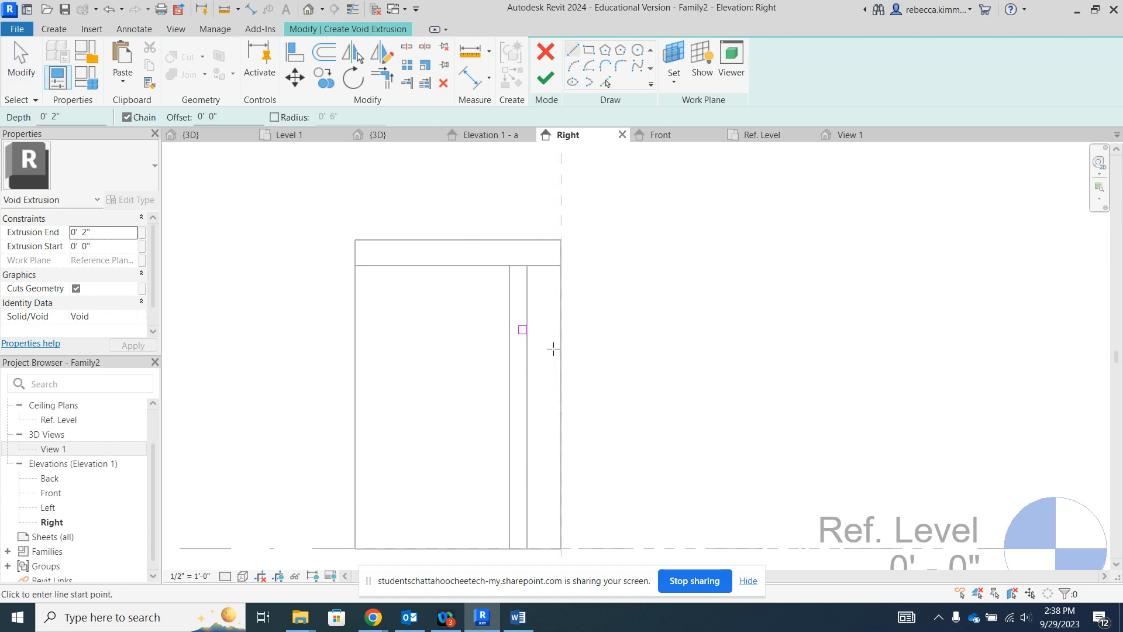
left_click(527, 408)
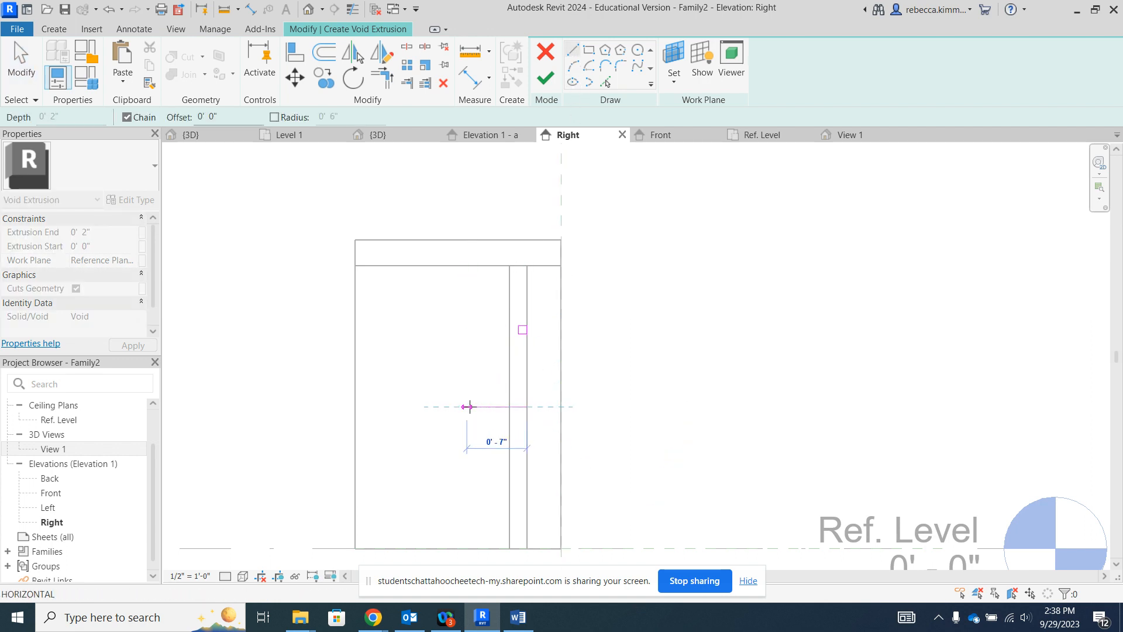
left_click(23, 62)
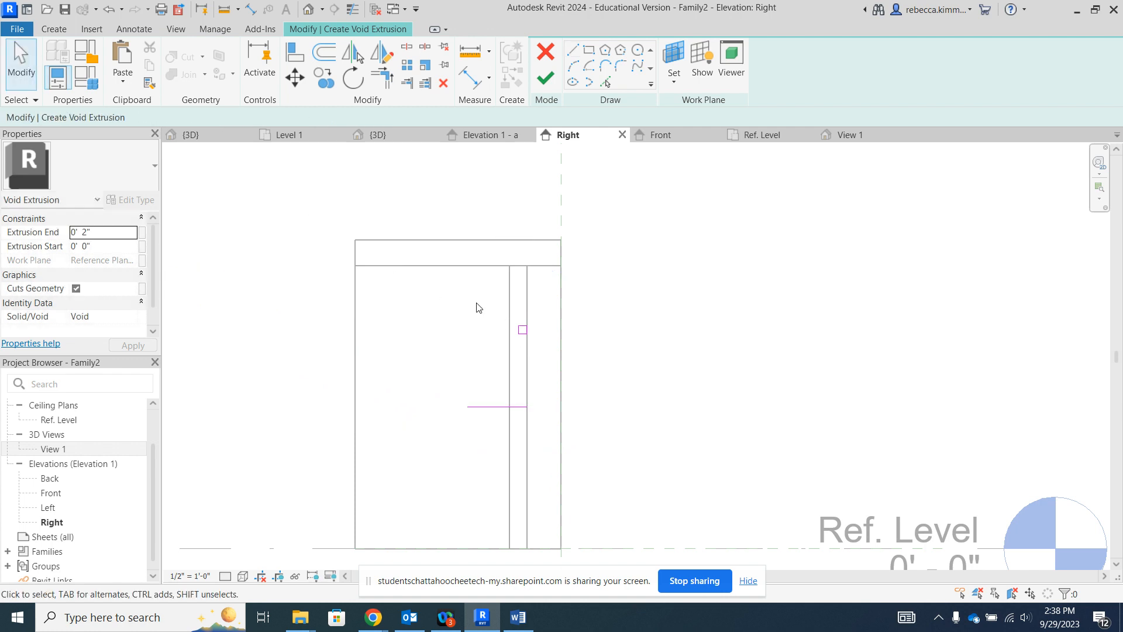
Step: Mirror the 1" void square about the horizontal axis line to place a copy below it, and delete the axis line
left_click_drag(476, 304, 546, 359)
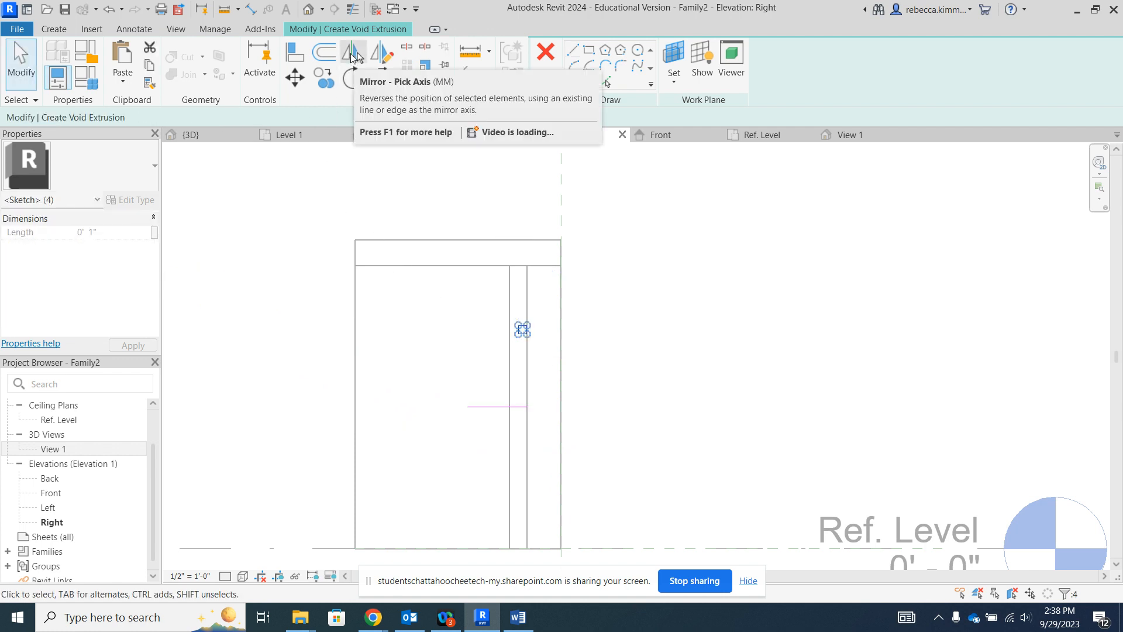
left_click(353, 57)
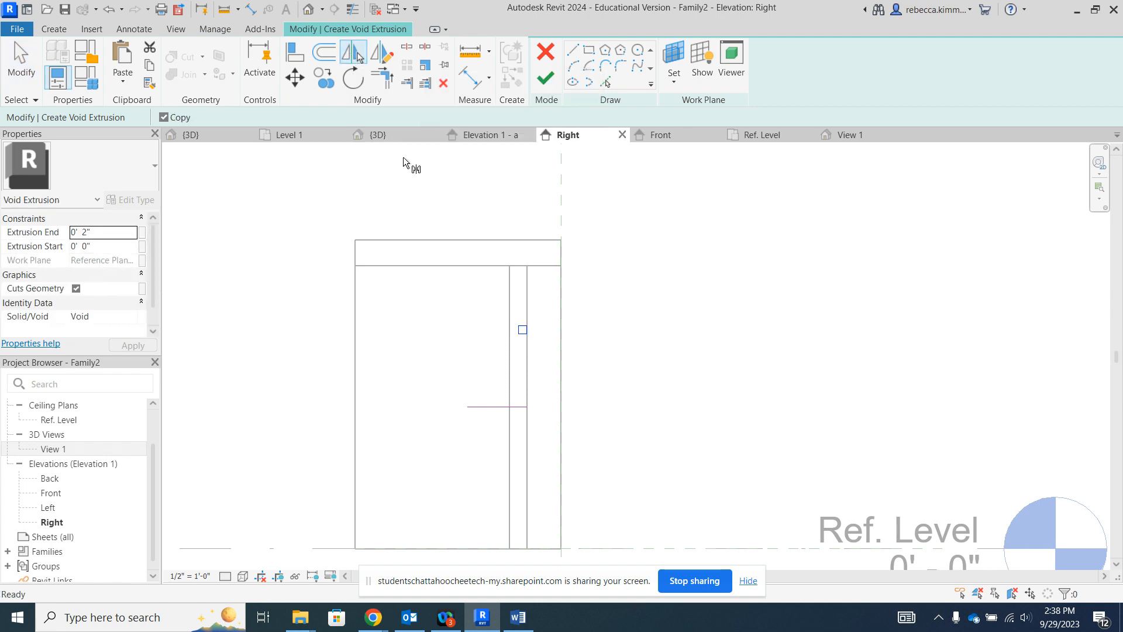
left_click(487, 406)
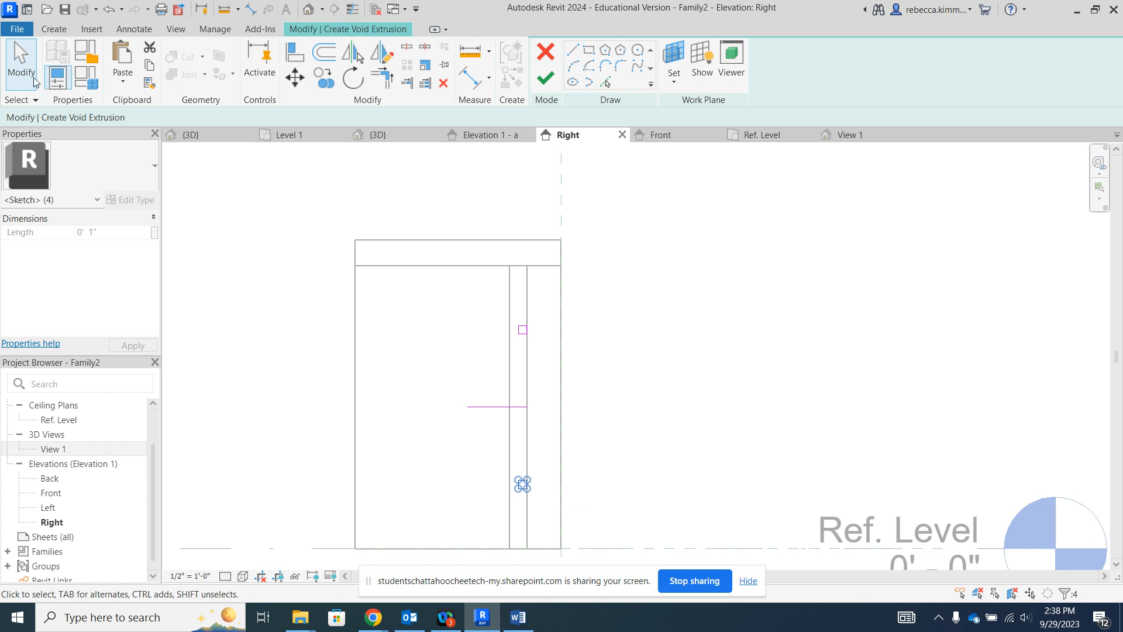
left_click(347, 388)
left_click(488, 407)
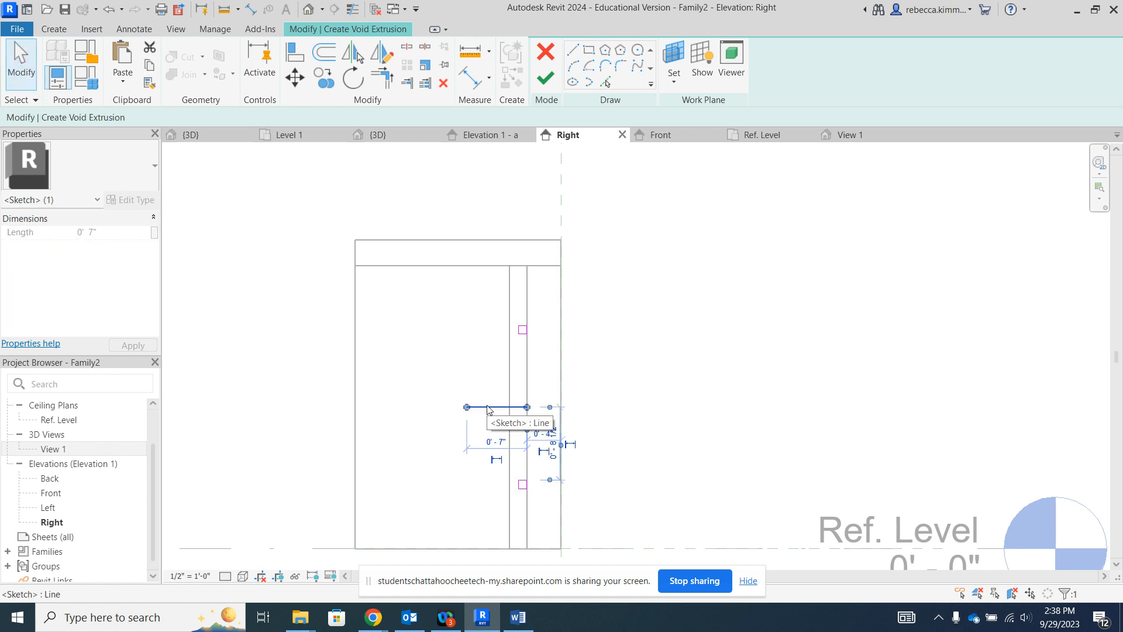
key("Delete")
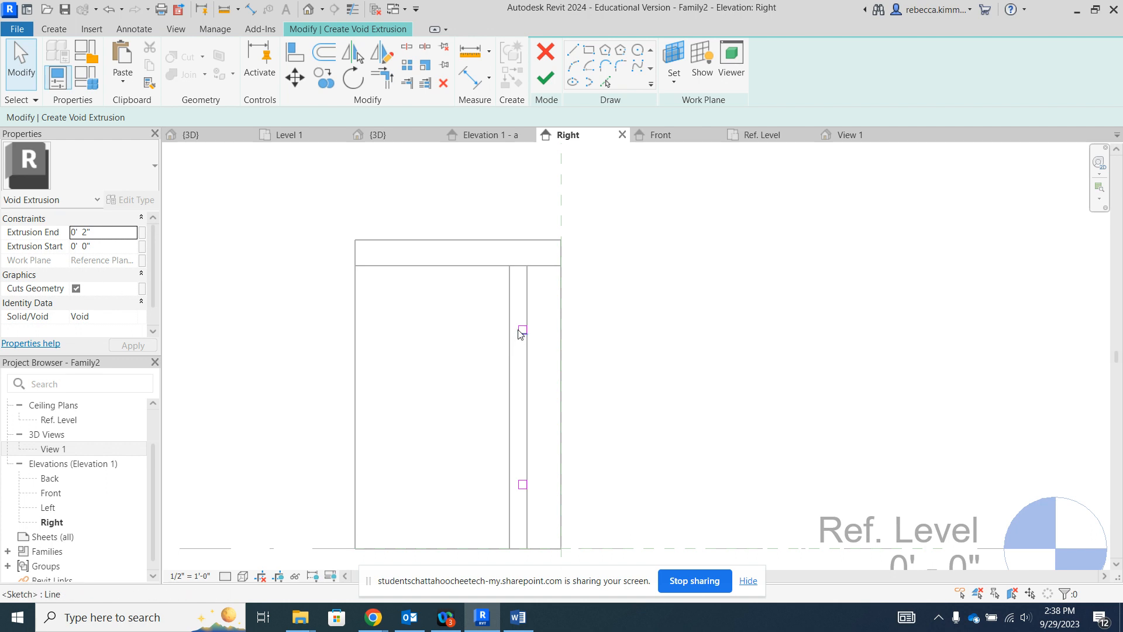
Step: Set the void's extrusion end to 2' 2" and finish the void extrusion
left_click(73, 234)
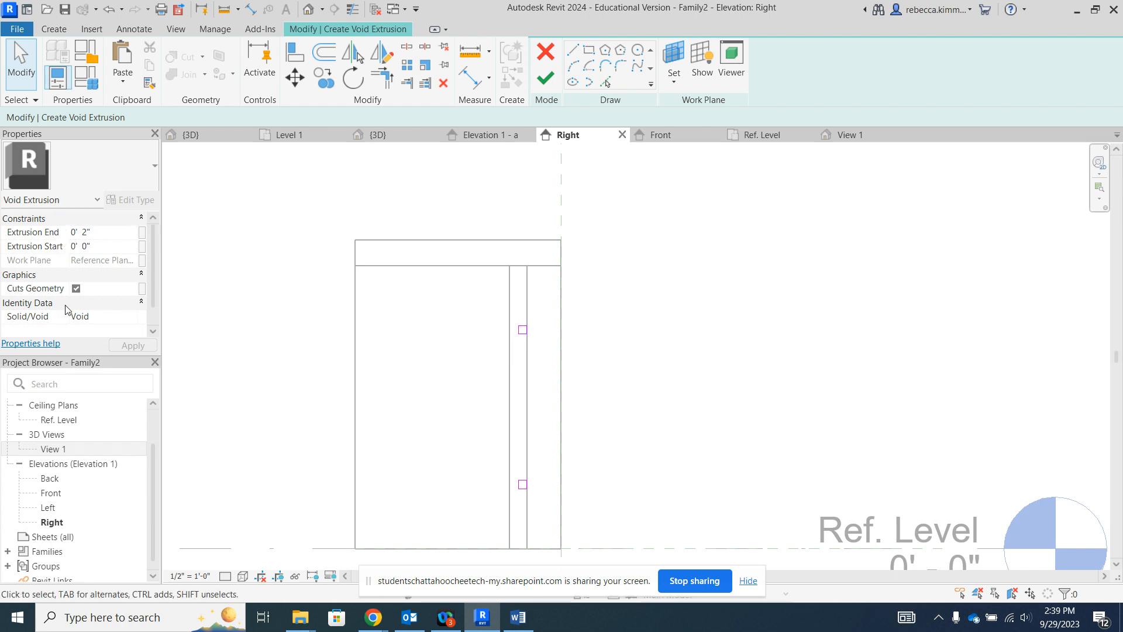
key("Delete")
key("Delete")
left_click(545, 78)
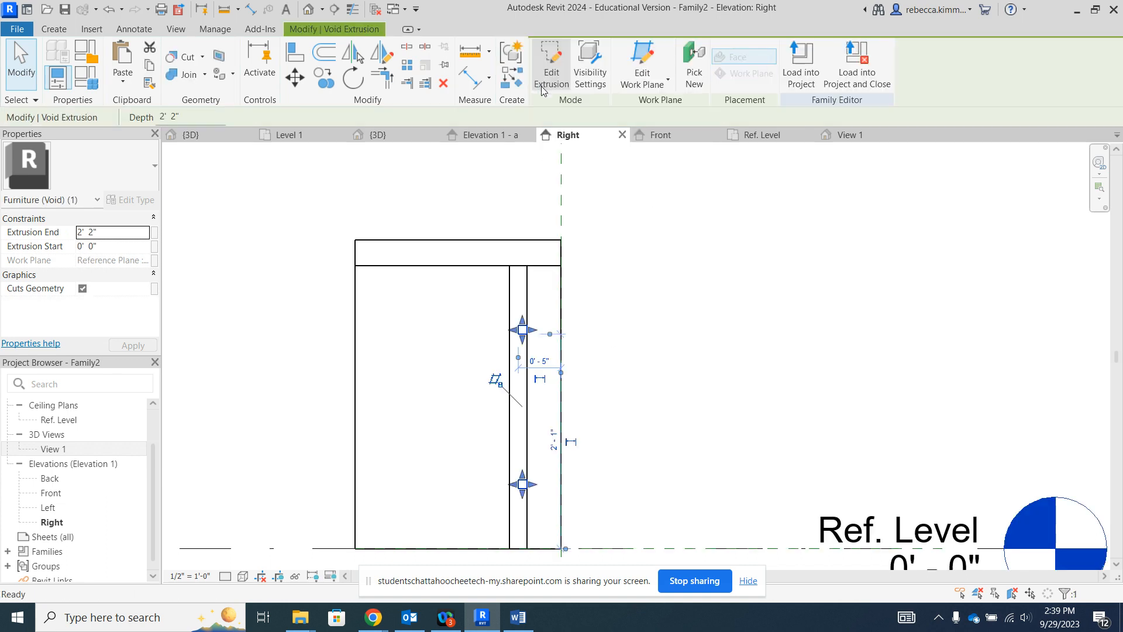
Step: Stretch both ends of the void in the Front elevation to the shell's inner side faces, from -4' 3" to 4' 3"
left_click(658, 136)
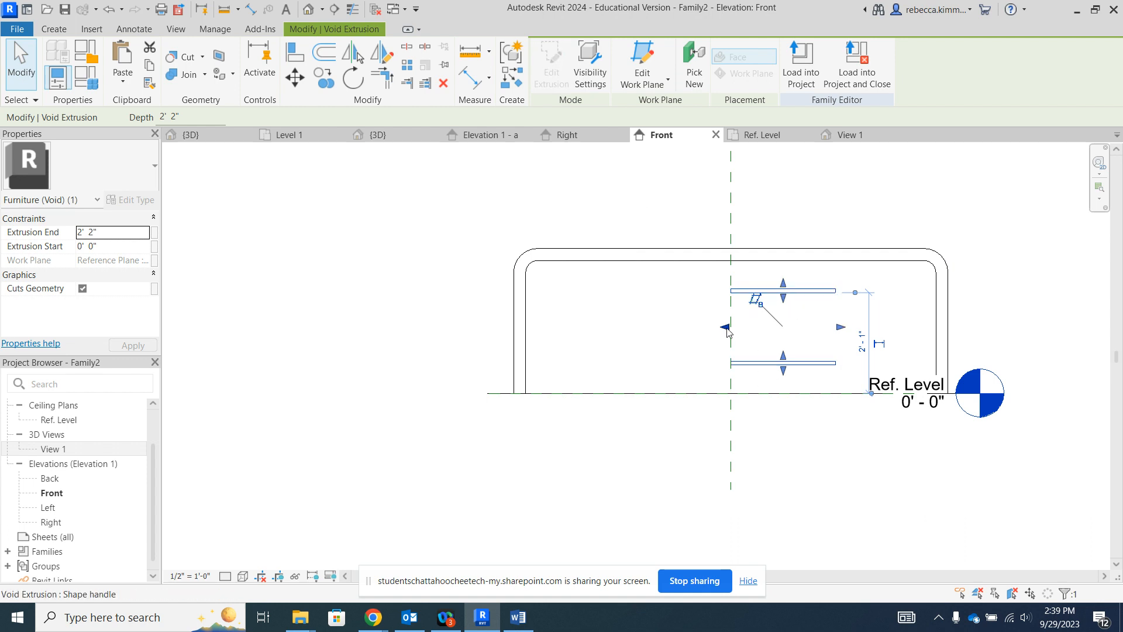
left_click_drag(725, 326, 530, 332)
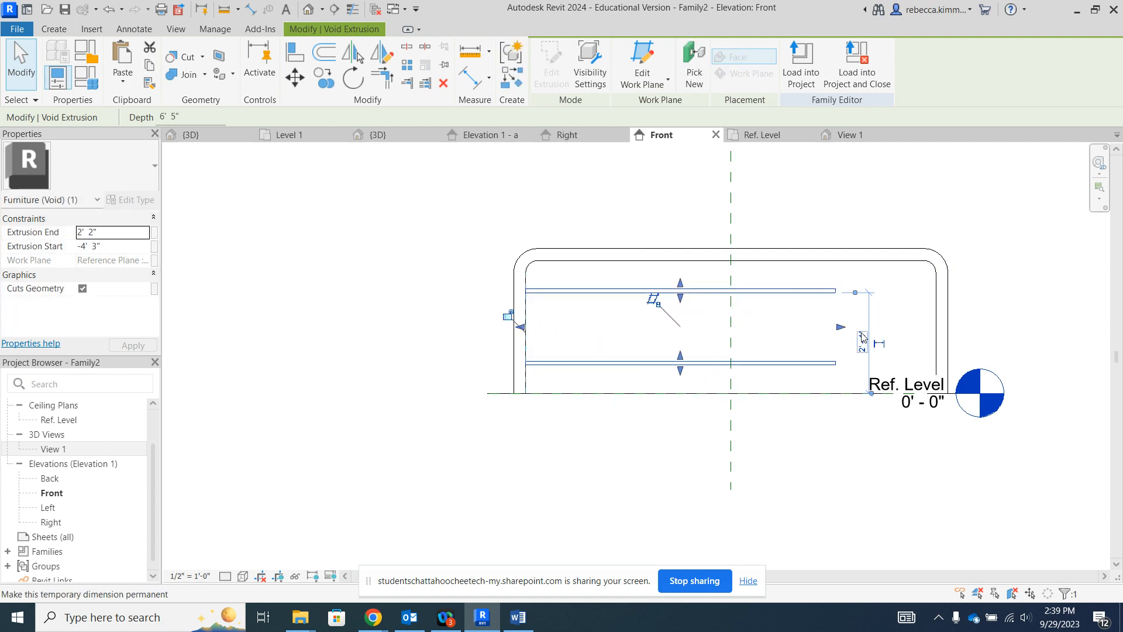
left_click_drag(843, 328, 930, 331)
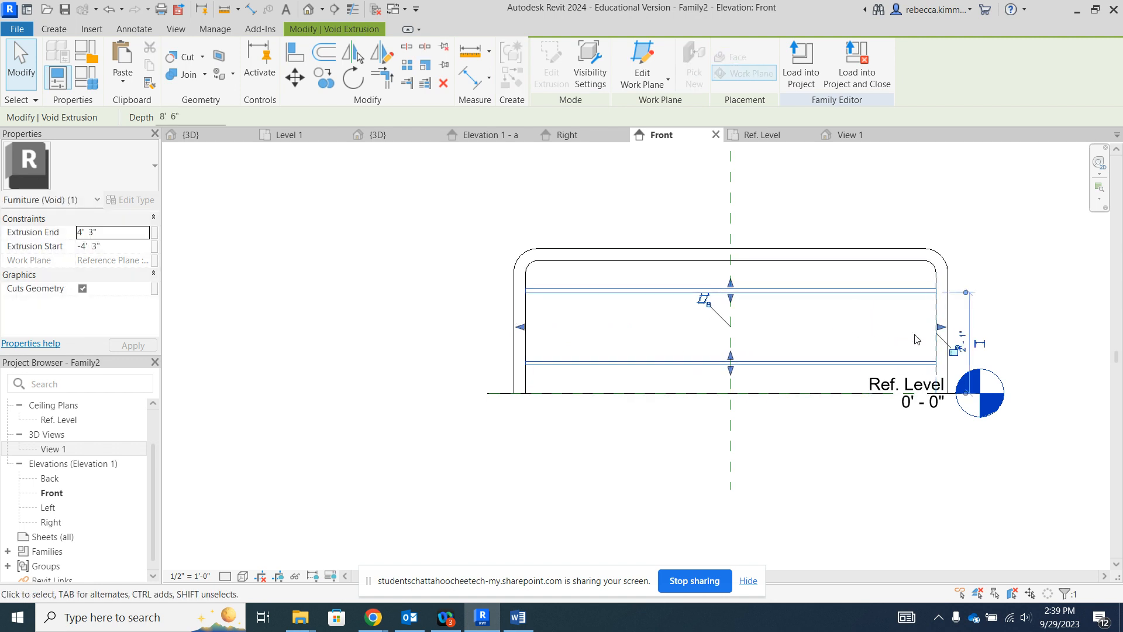
left_click(293, 324)
scroll(350, 327, "down", 1)
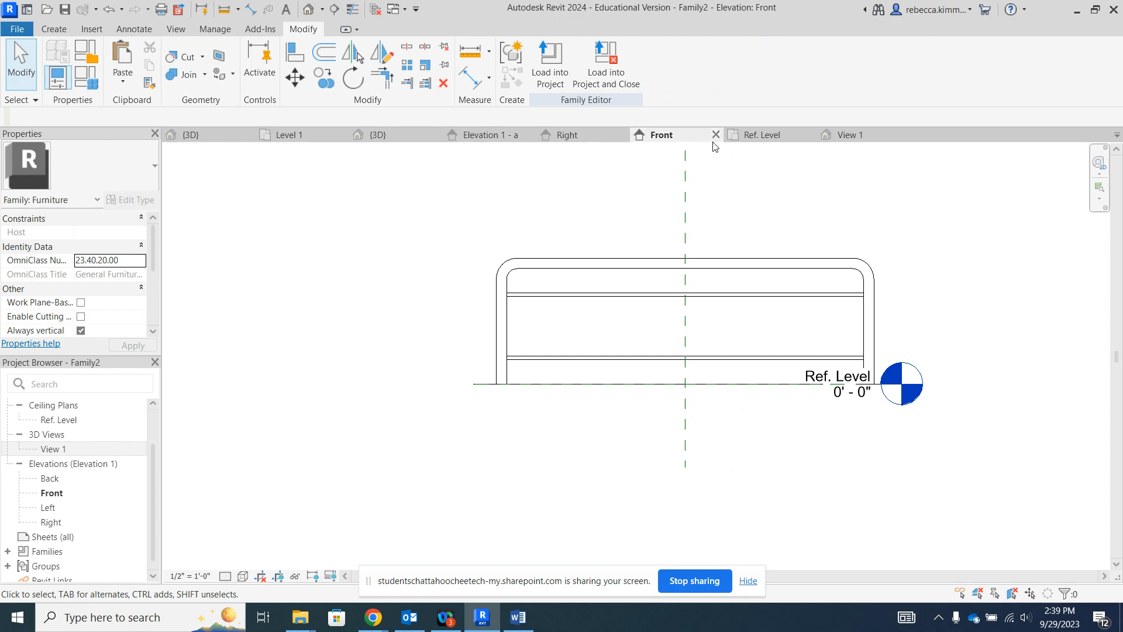
Step: Examine the two void grooves from both sides of the desk in 3D View 1 and return to the Front elevation
left_click(842, 136)
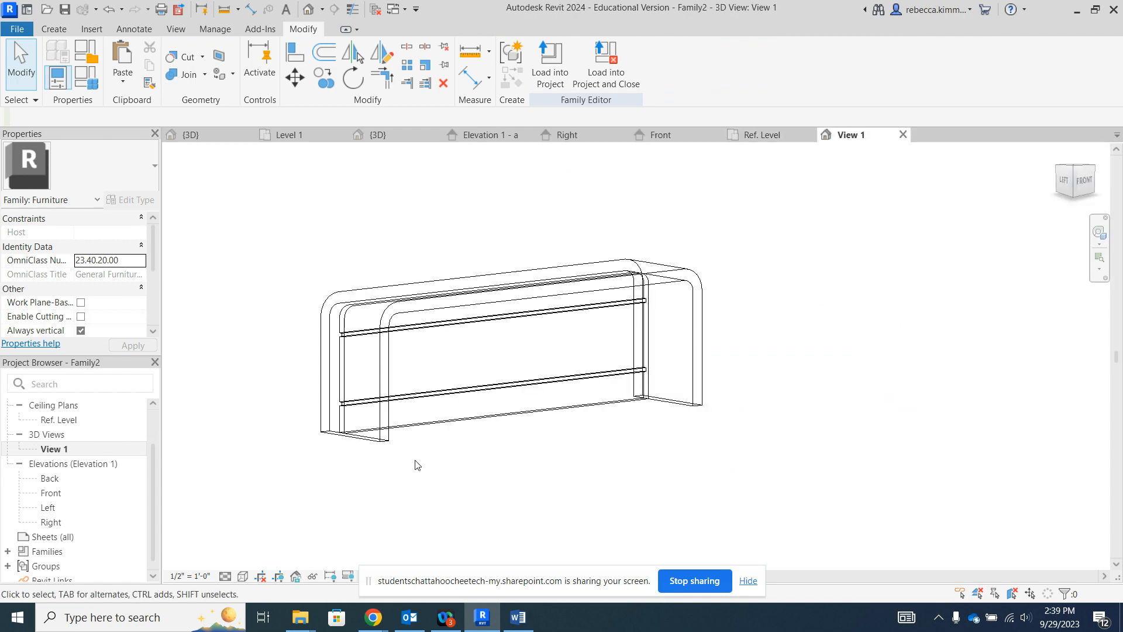
middle_click_drag(414, 465, 406, 319, "shift")
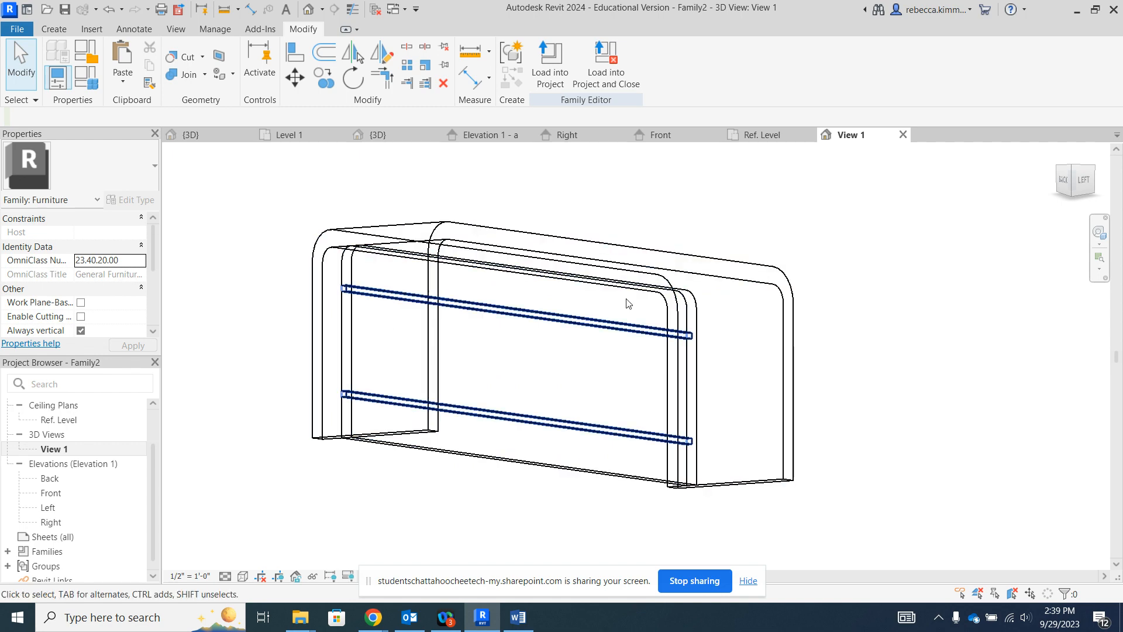
left_click(662, 135)
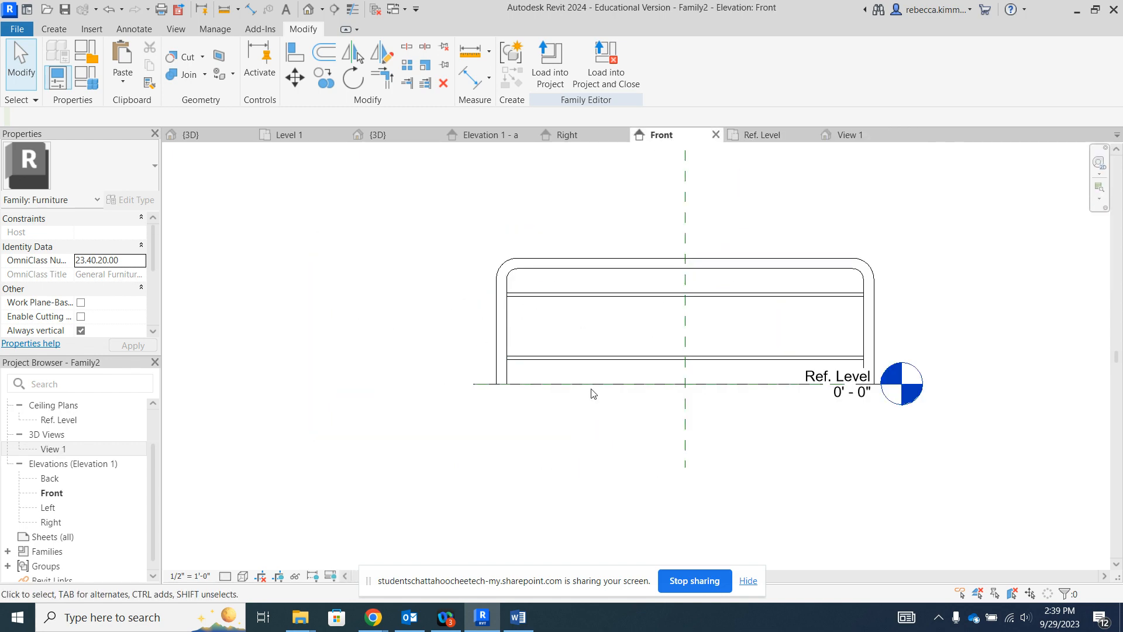
scroll(900, 281, "up", 2)
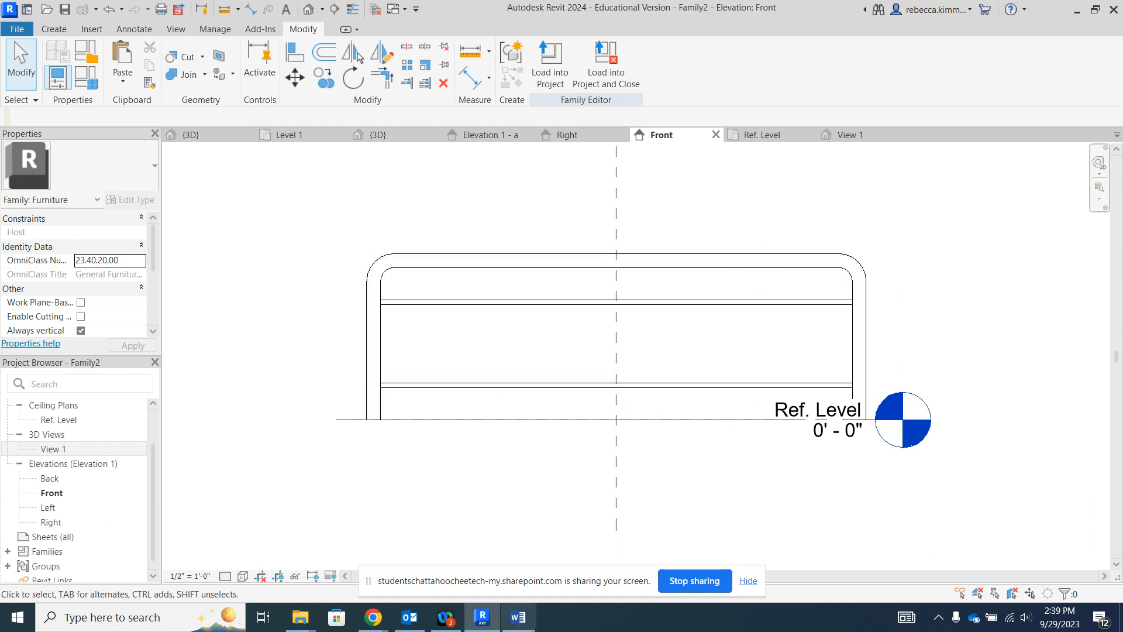
Step: Switch to the Word instructions to check the elevation dimensions of the raised piece on the desk, and return to Revit
left_click(517, 618)
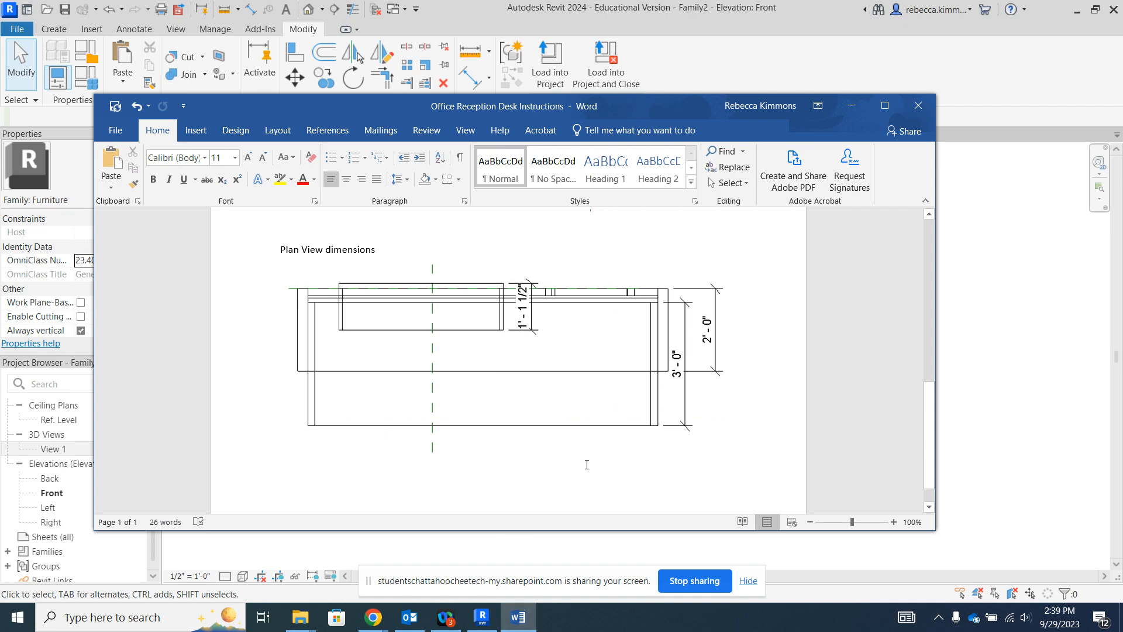
scroll(607, 450, "up", 4)
scroll(608, 451, "up", 5)
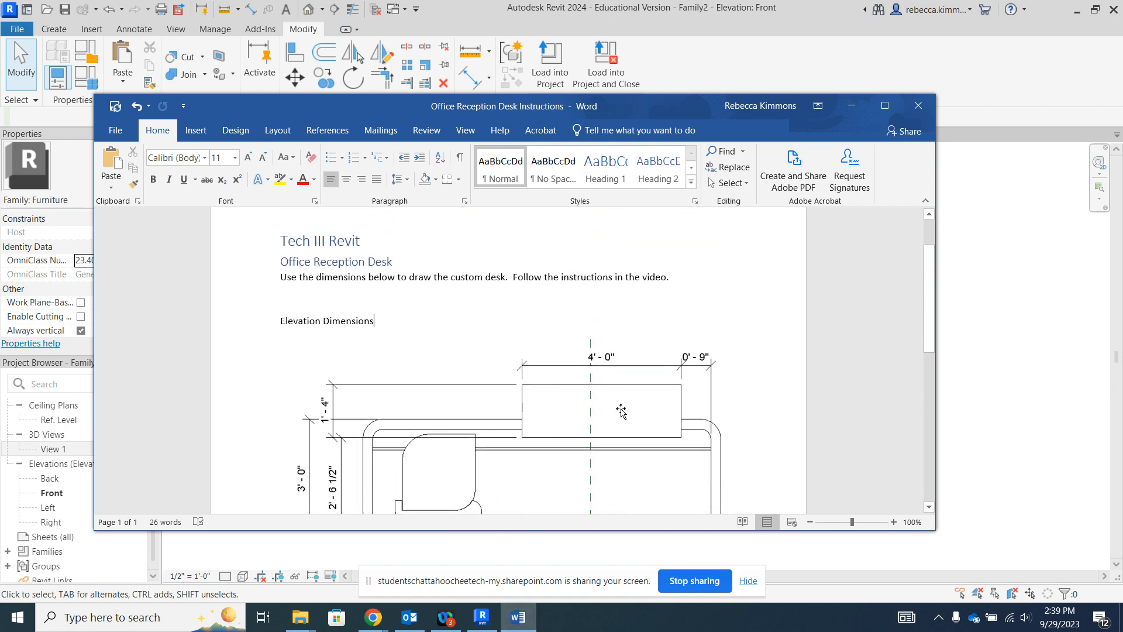
left_click(854, 105)
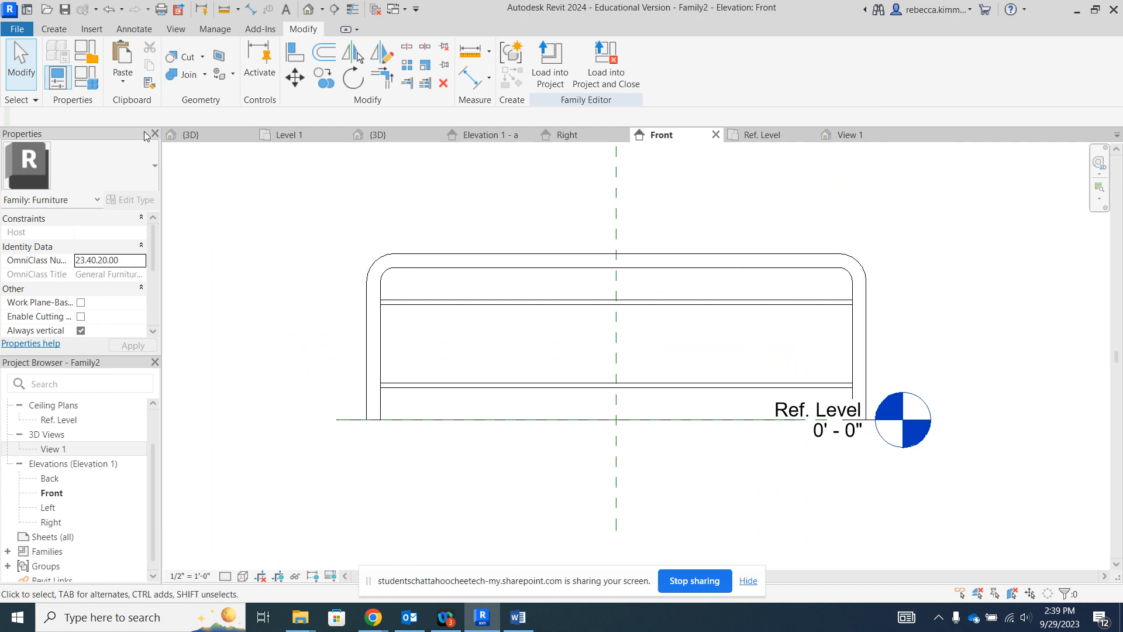
Step: Start a solid extrusion in the Front elevation and check the raised piece's offset from the desk side in the Word instructions
left_click(48, 25)
left_click(120, 58)
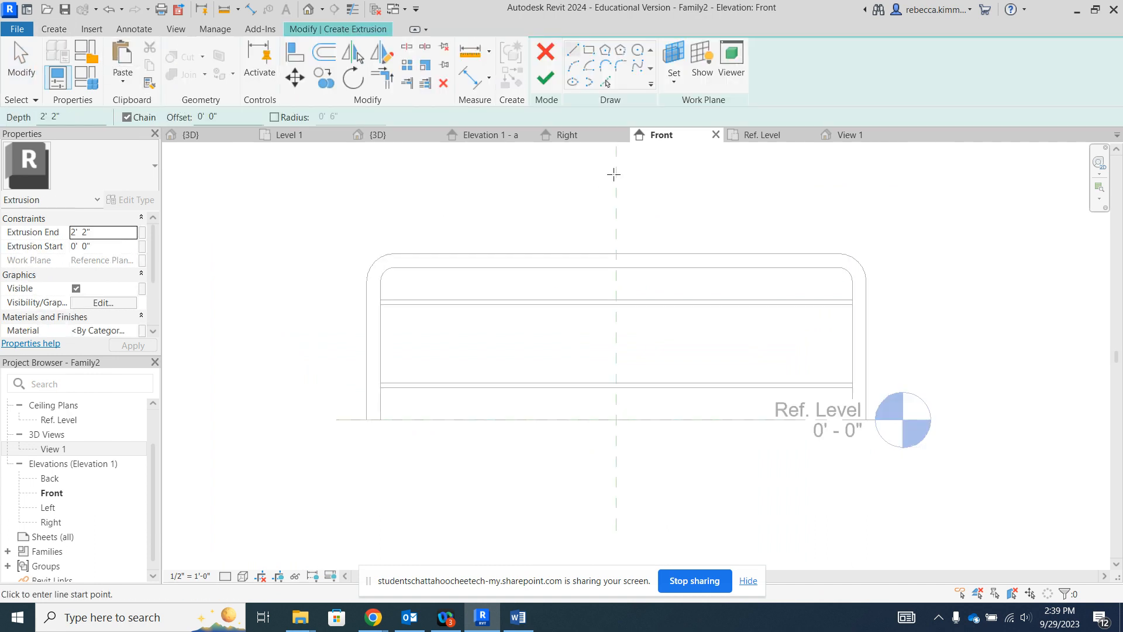
scroll(848, 288, "up", 3)
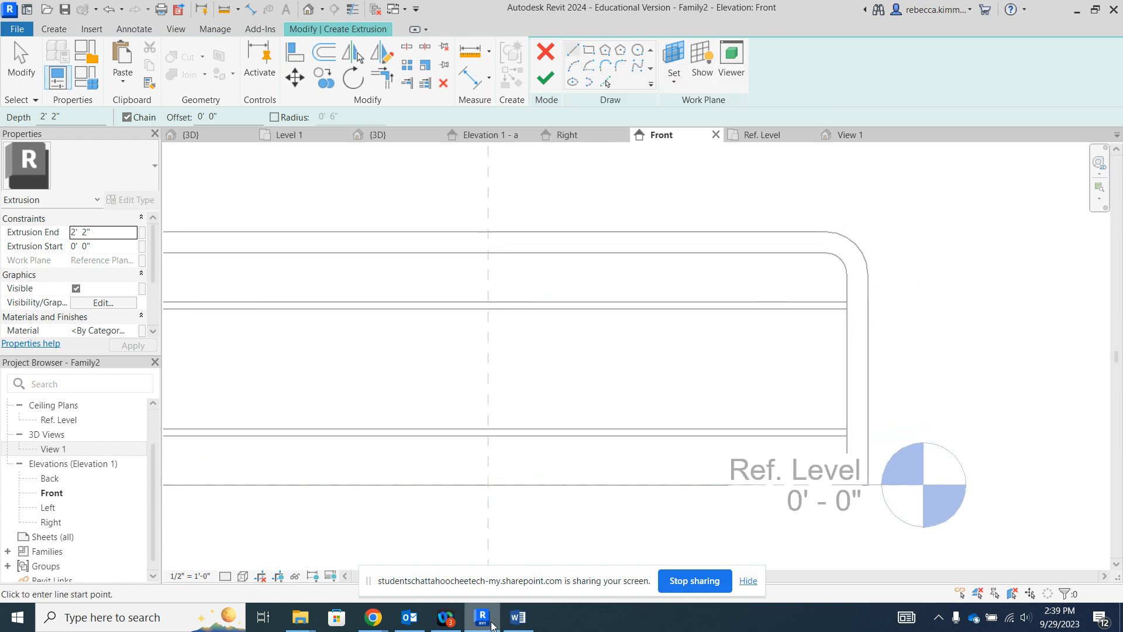
mouse_move(516, 628)
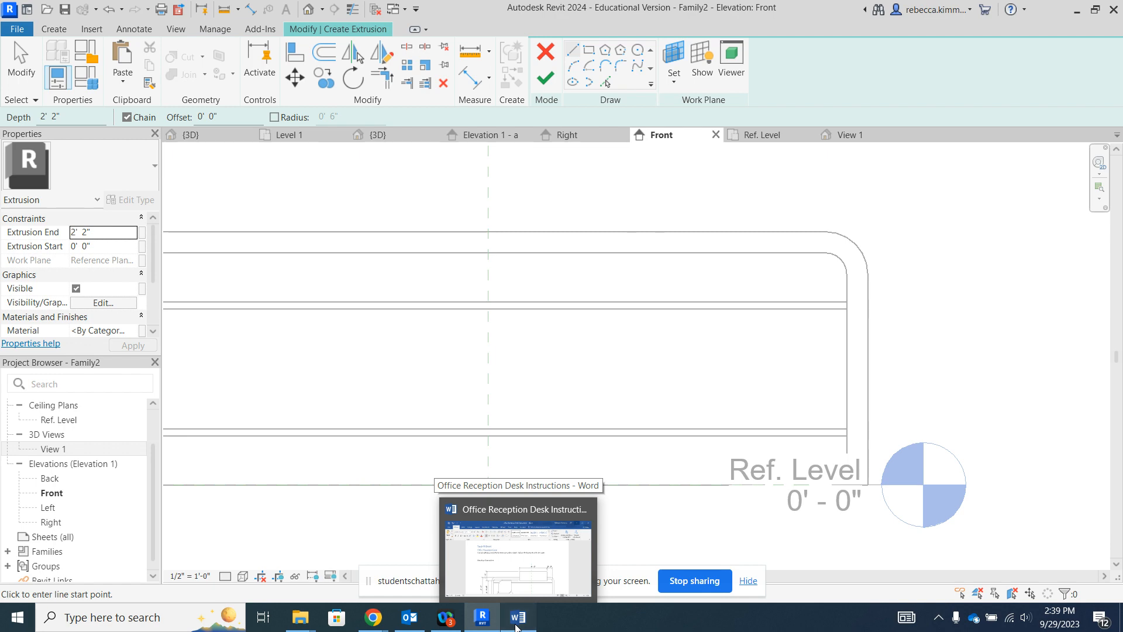
left_click(503, 515)
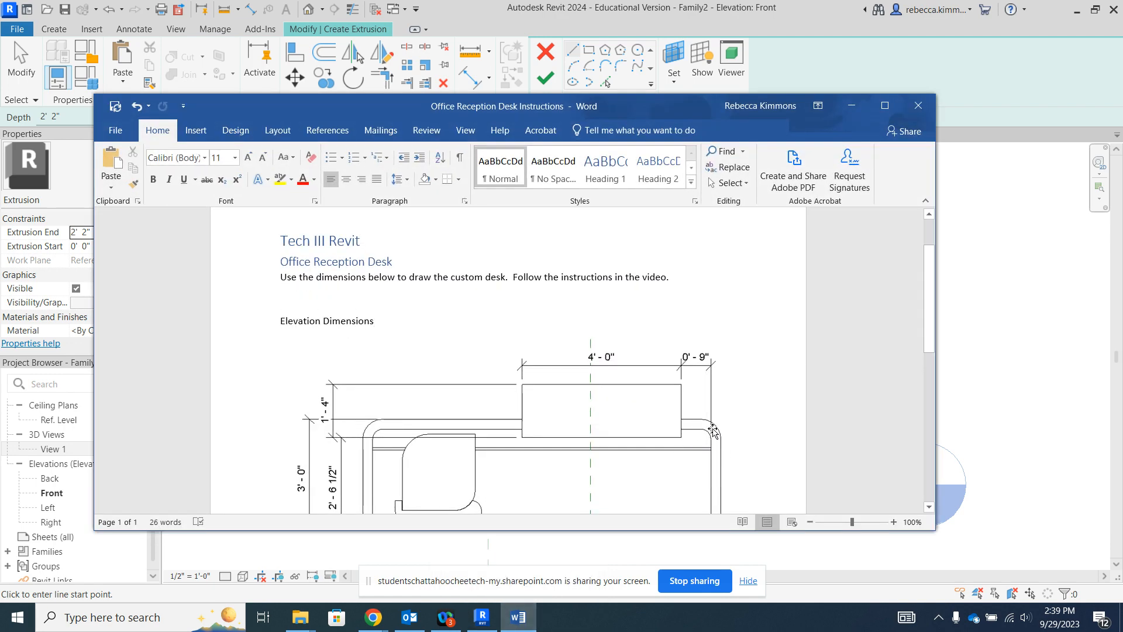
left_click(852, 105)
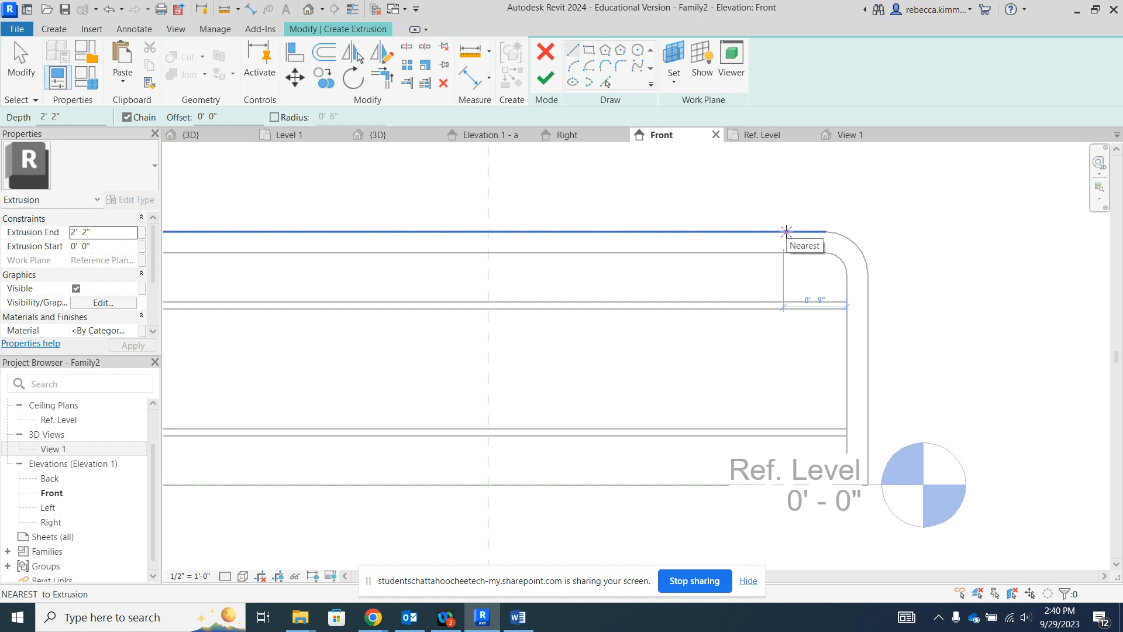
Step: Try to draw a vertical line up from the desk top, 9" in from the shell's inner side face, checking its height in the Word instructions
left_click(787, 232)
scroll(782, 190, "down", 2)
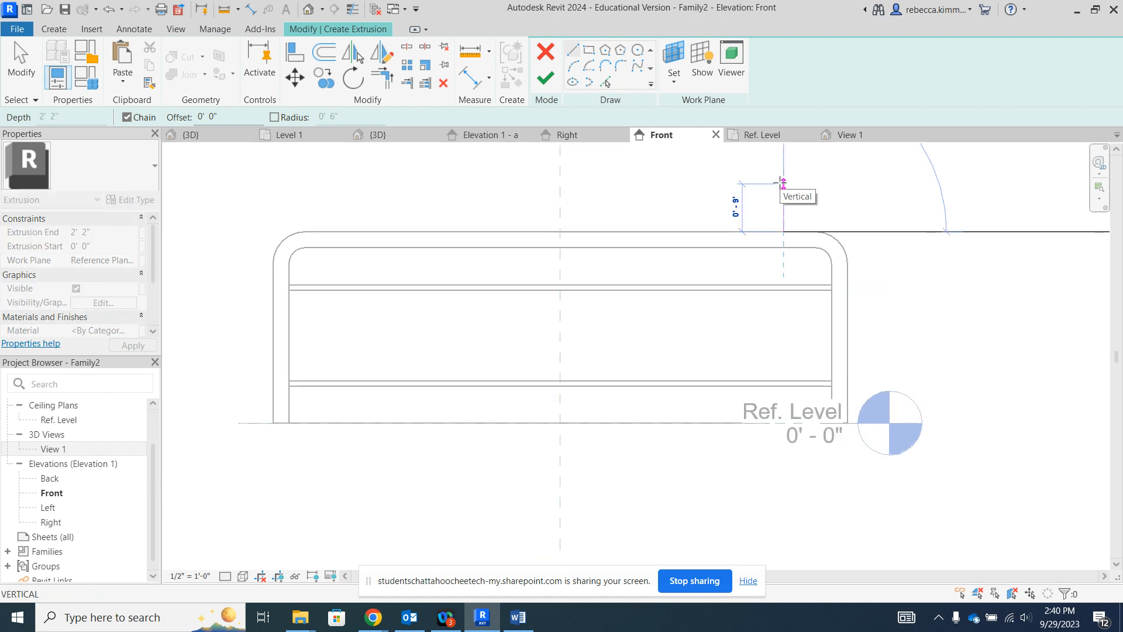
left_click(518, 617)
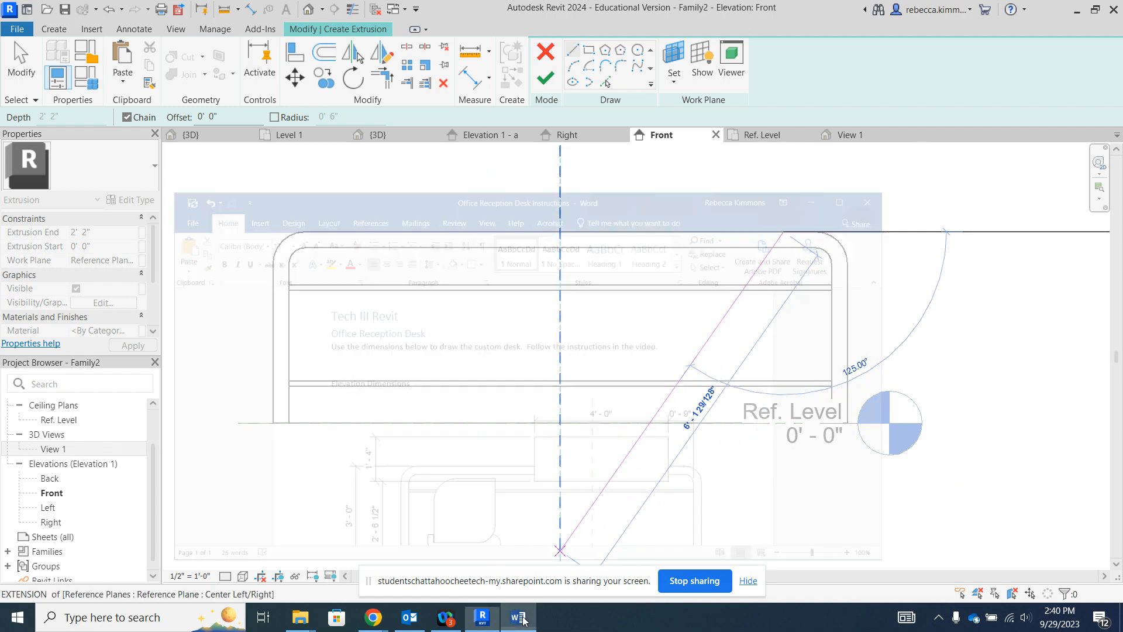
scroll(628, 360, "down", 4)
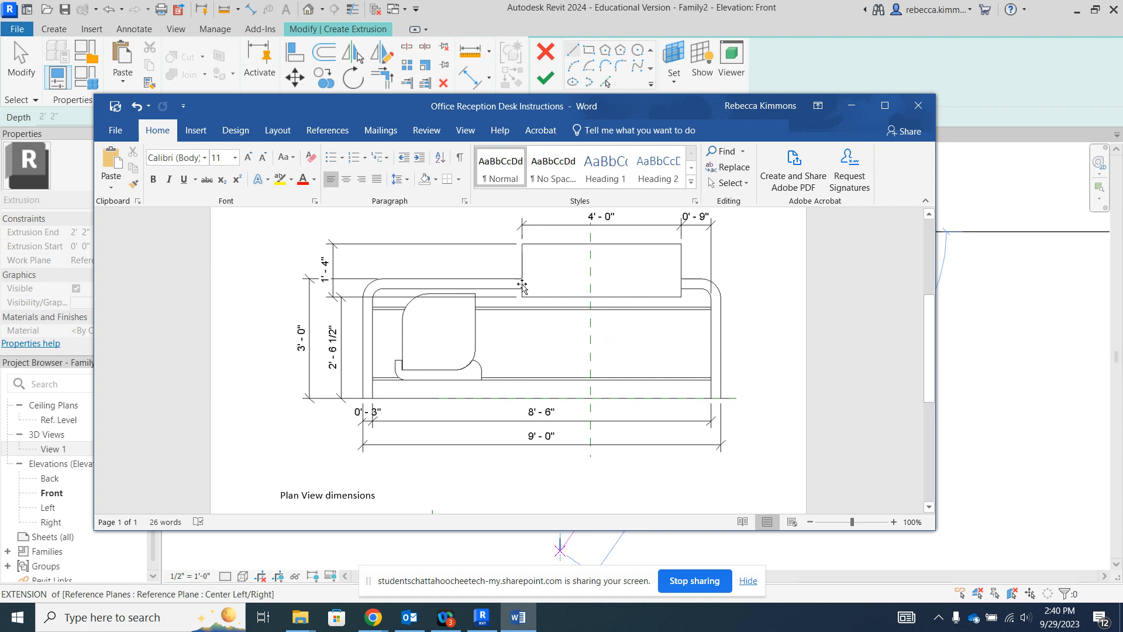
left_click(482, 617)
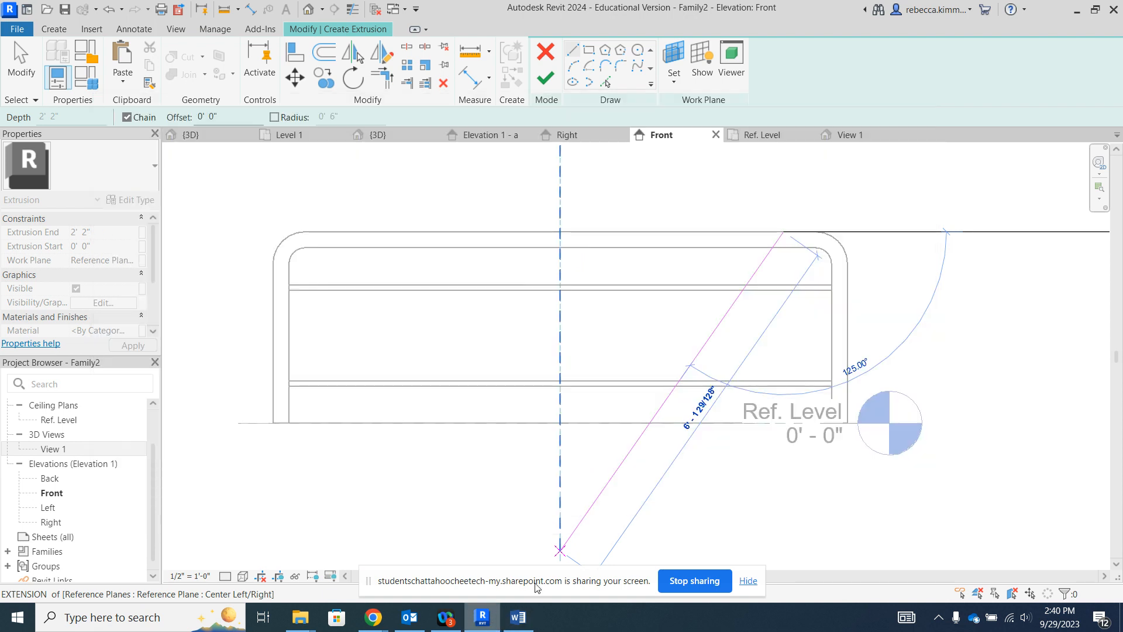
left_click(783, 167)
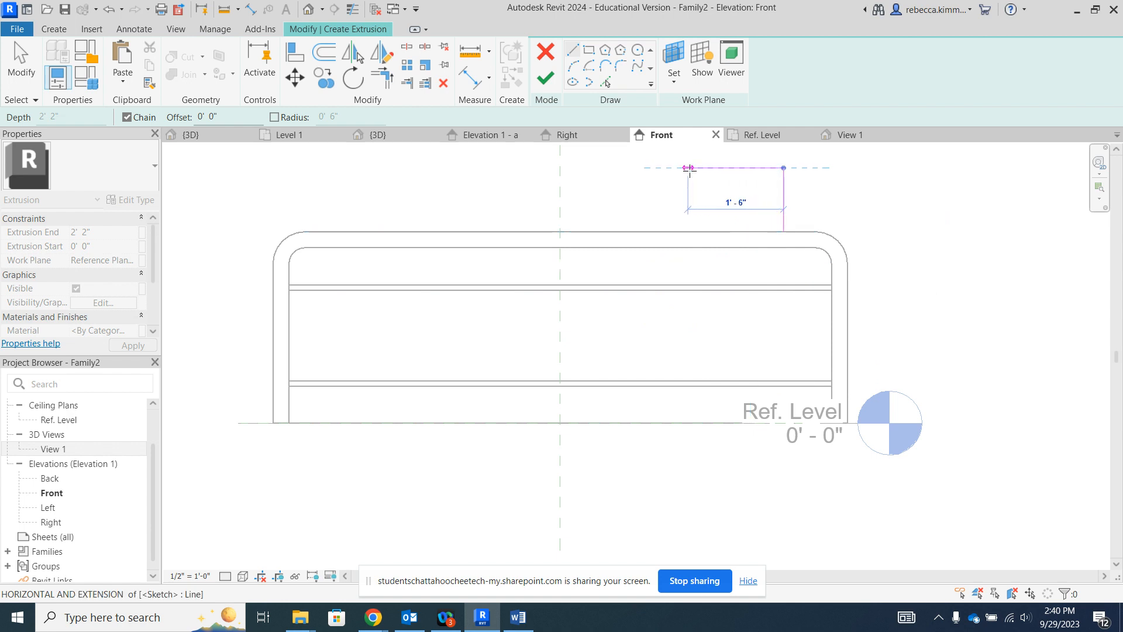
key("Escape")
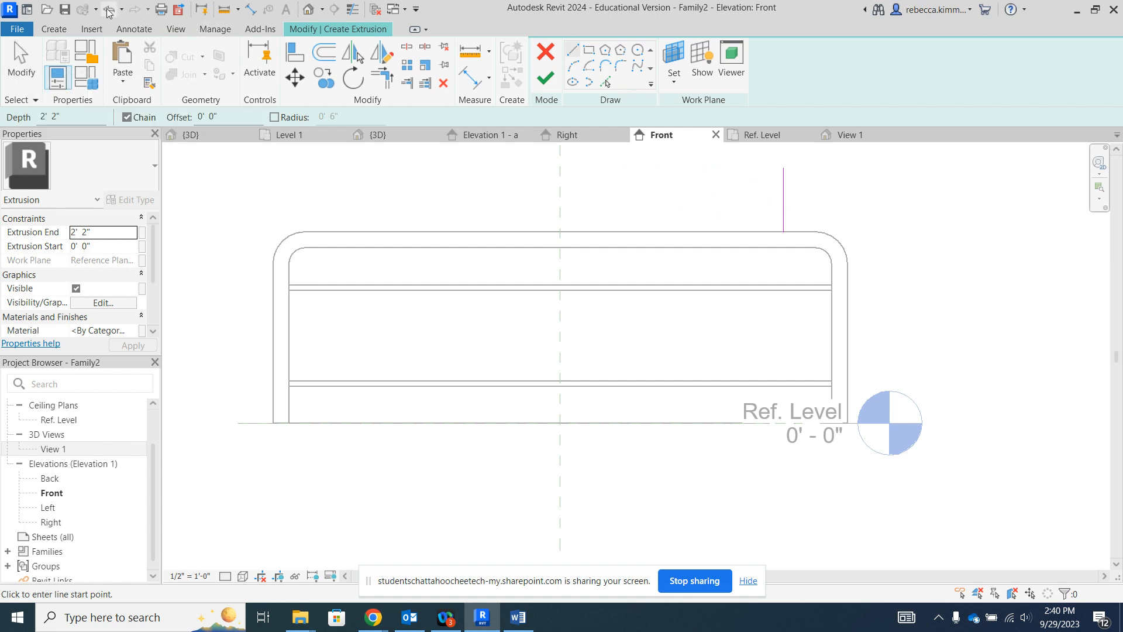
Step: Sketch a closed rectangle 1" wide and 9" high standing on the desk top, 9" in from the shell's inner side face
left_click(784, 232)
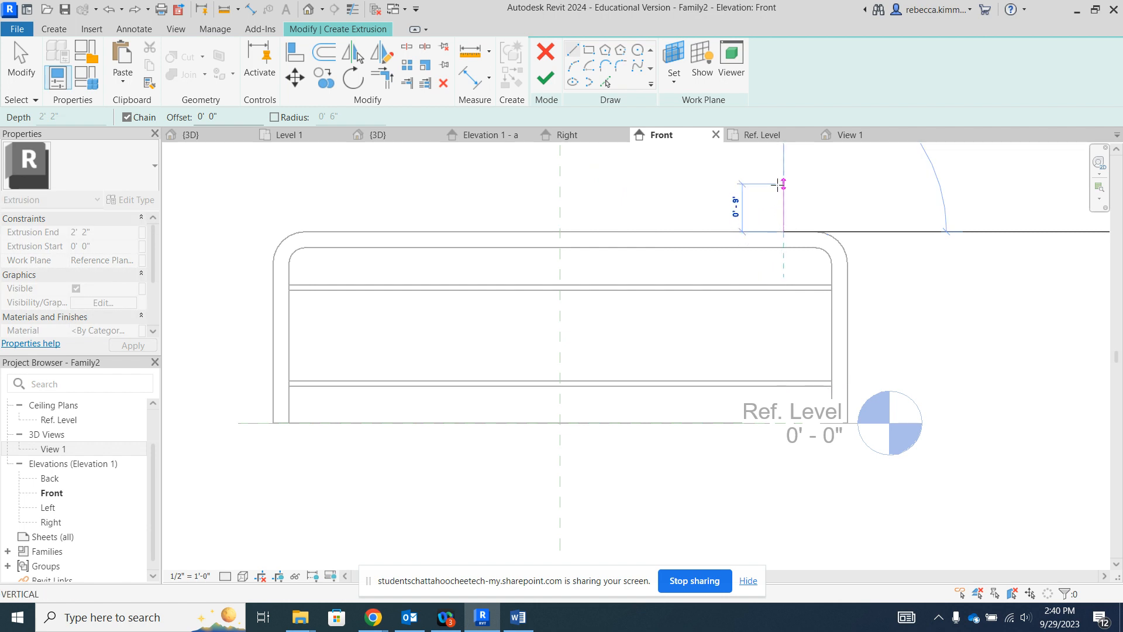
left_click(783, 183)
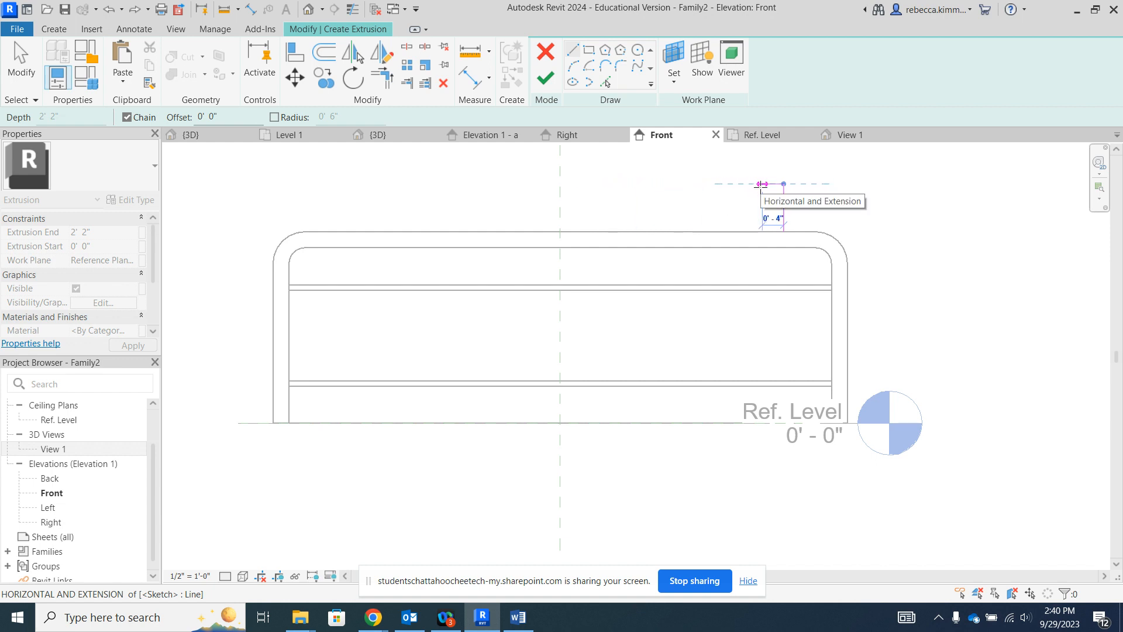
scroll(762, 184, "up", 3)
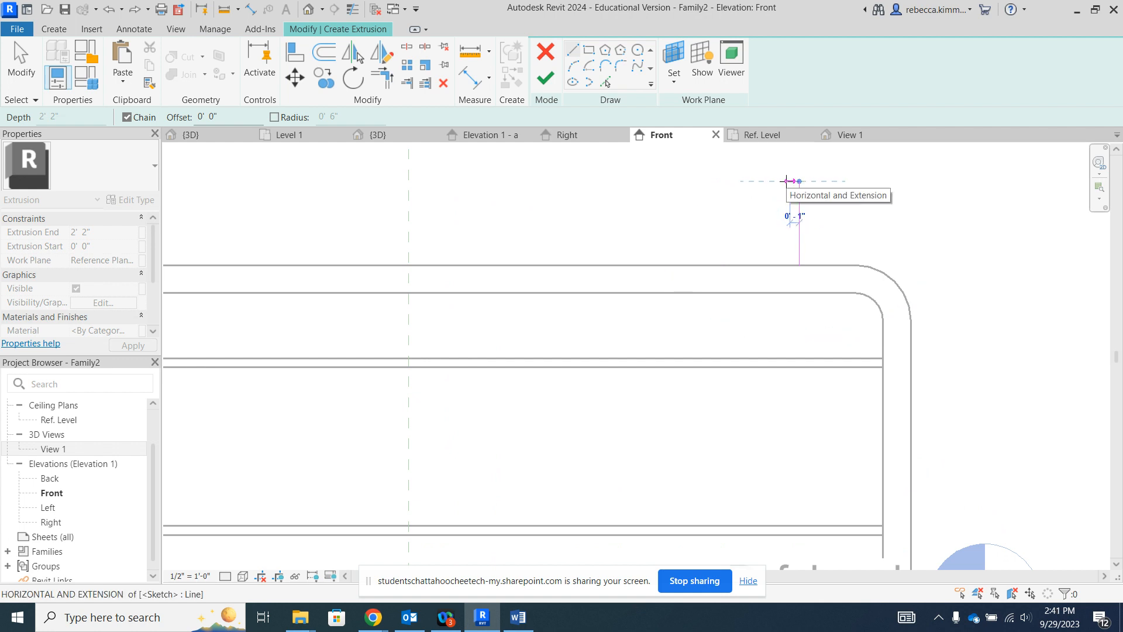
left_click(787, 181)
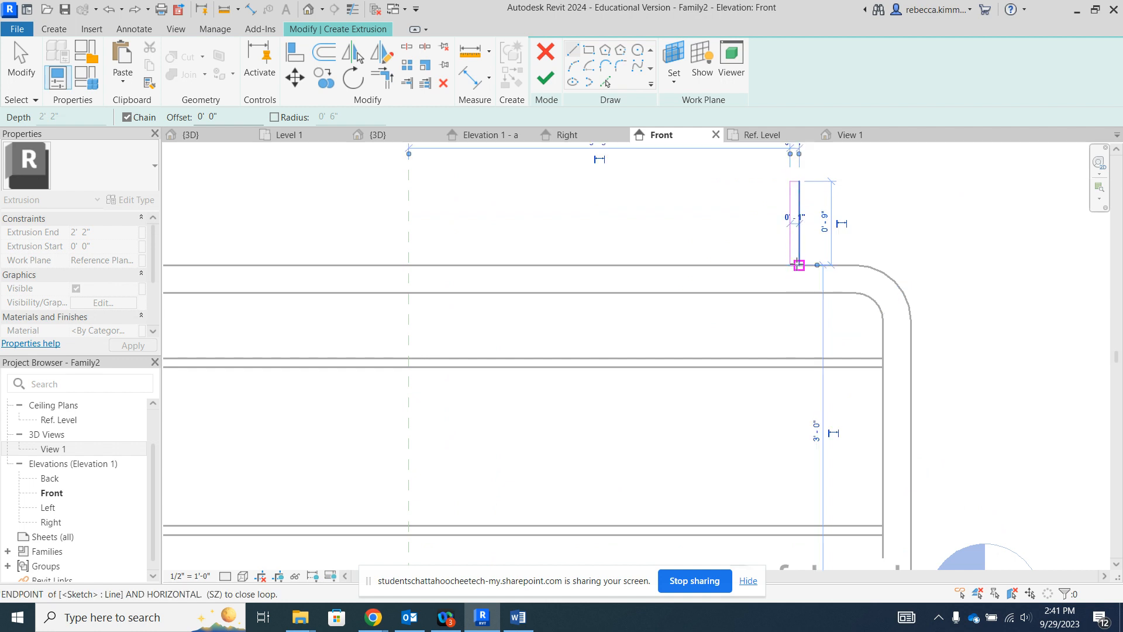
left_click(799, 265)
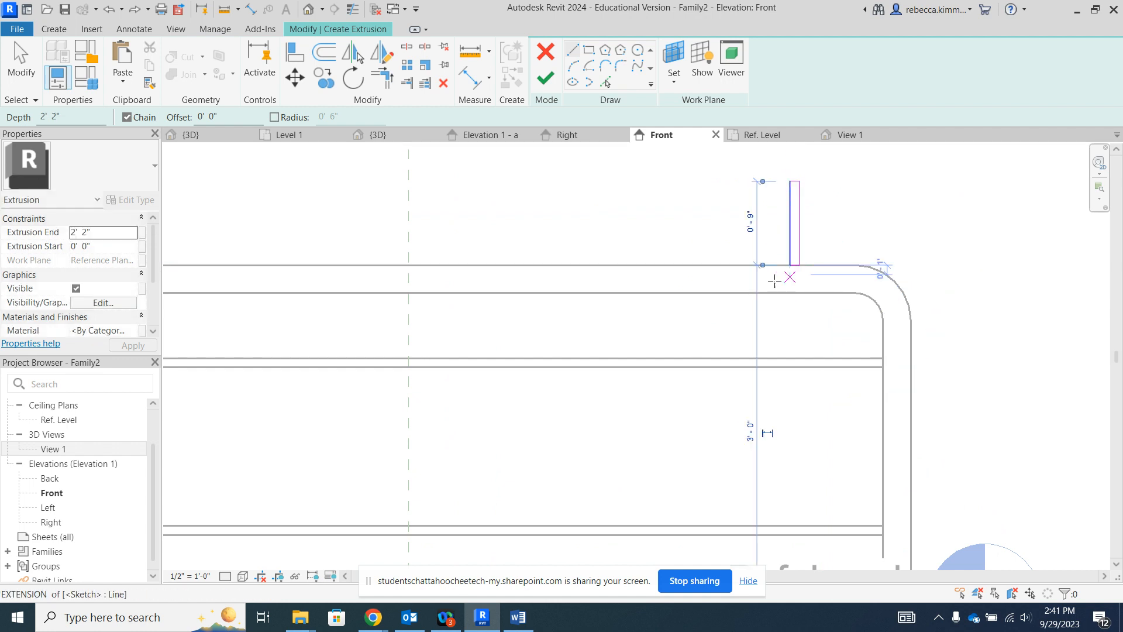
scroll(774, 282, "down", 3)
left_click(29, 71)
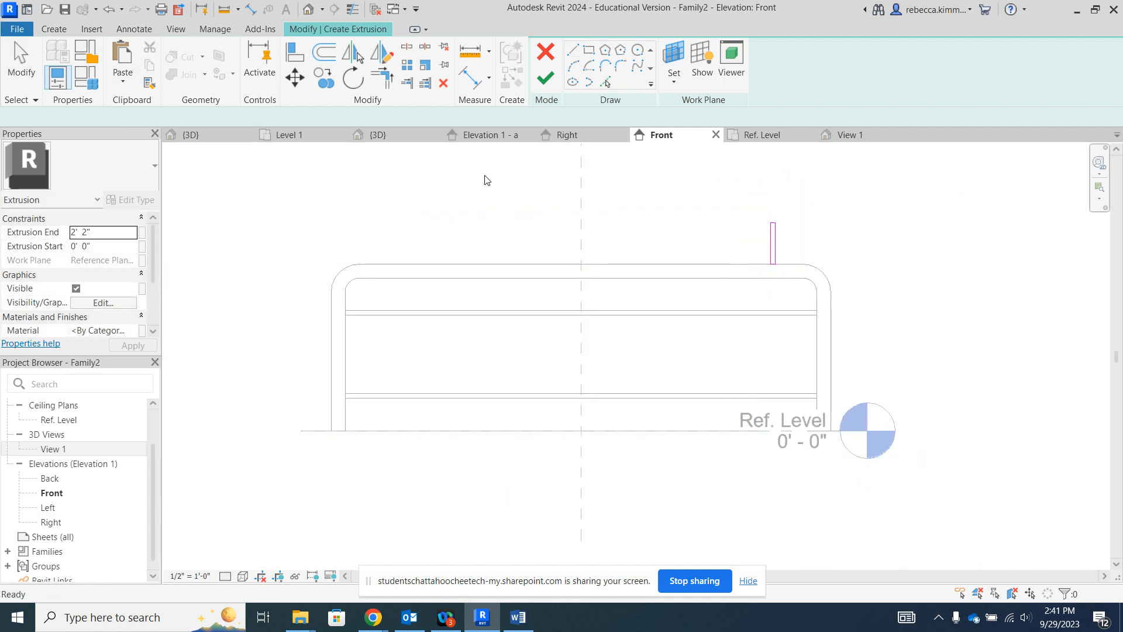
Step: Copy the support's rectangle 3' 11" horizontally along the desk top toward the opposite side to form the second support
left_click_drag(735, 188, 794, 291)
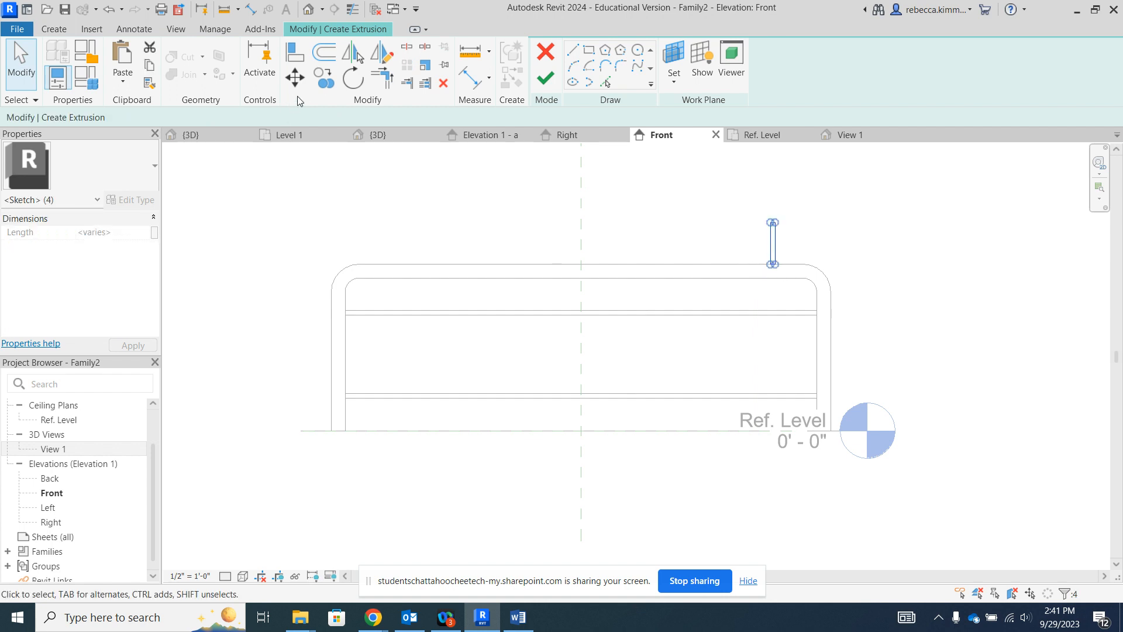
left_click(323, 78)
scroll(784, 226, "up", 2)
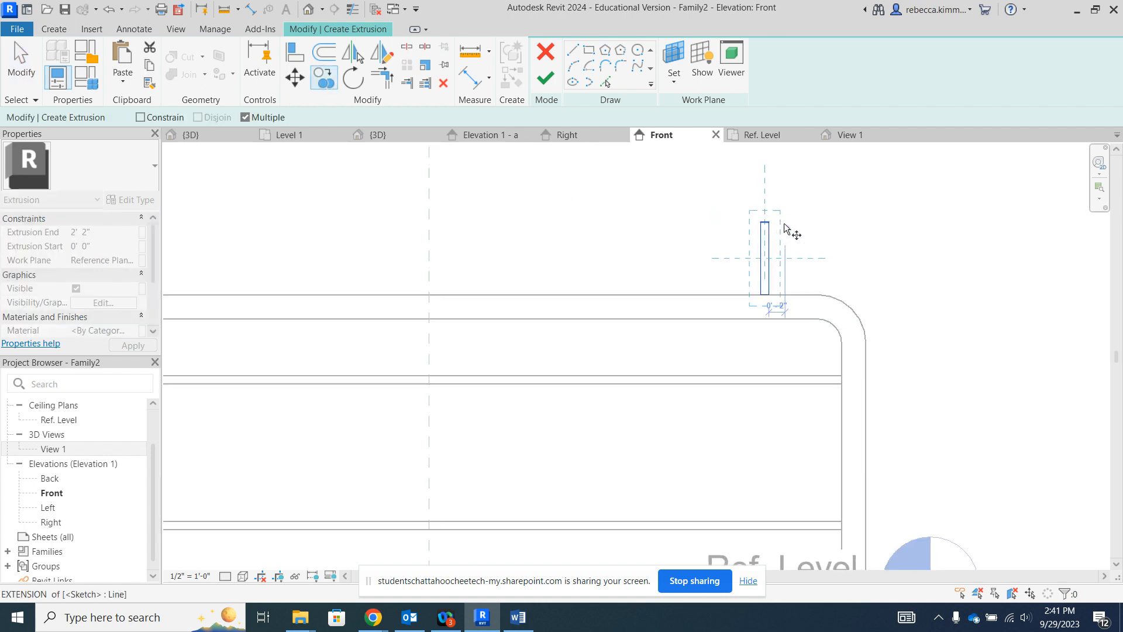
scroll(785, 227, "up", 2)
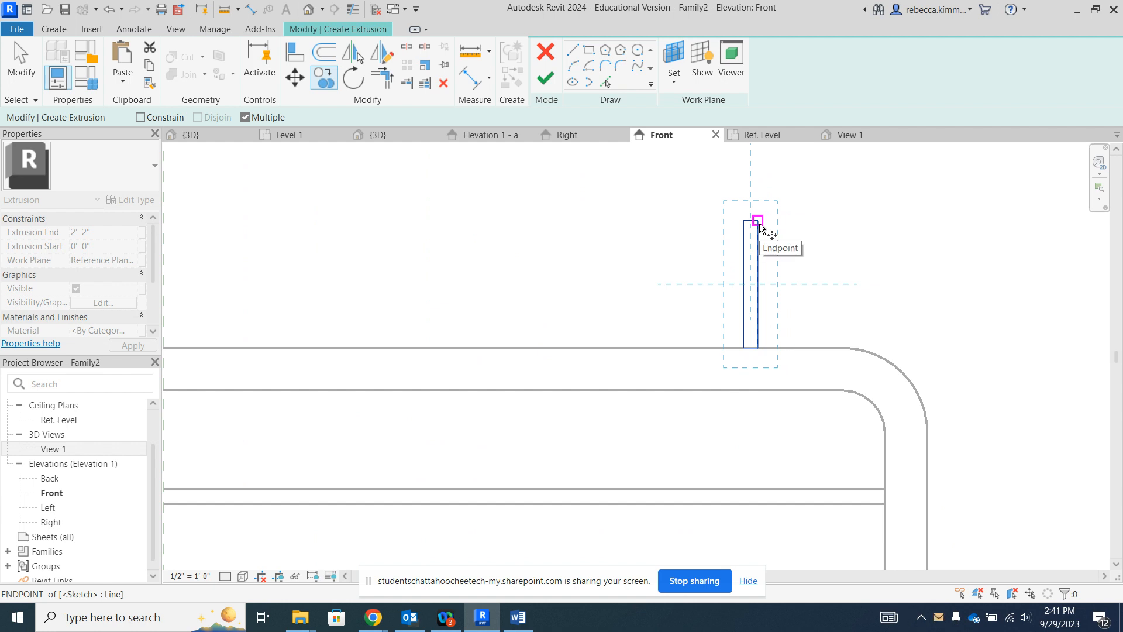
left_click(758, 222)
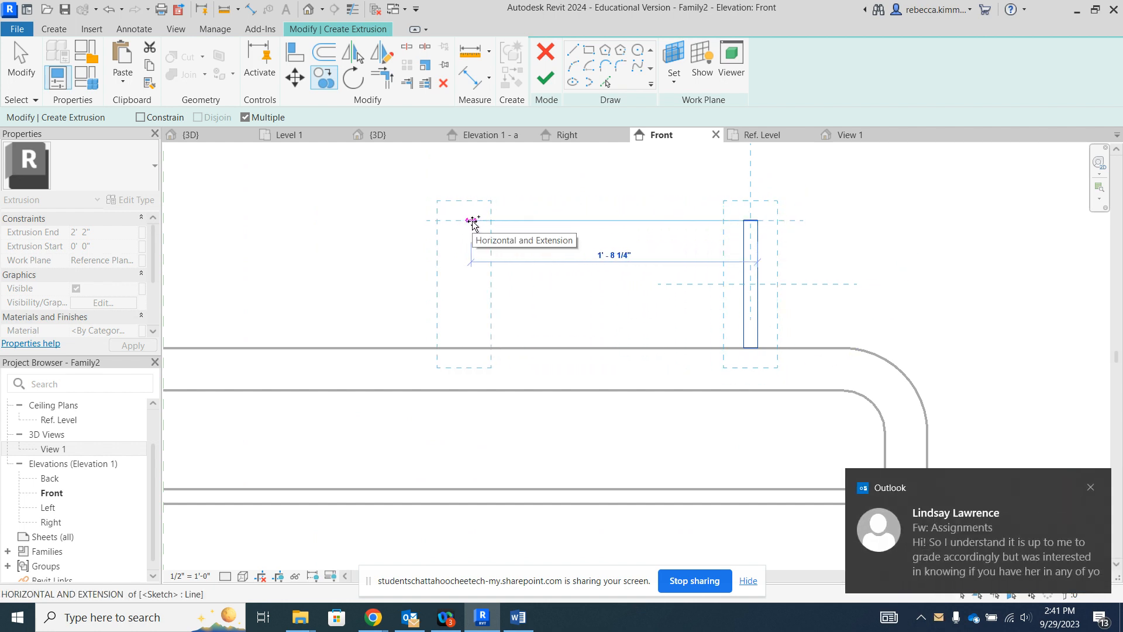
type("3'")
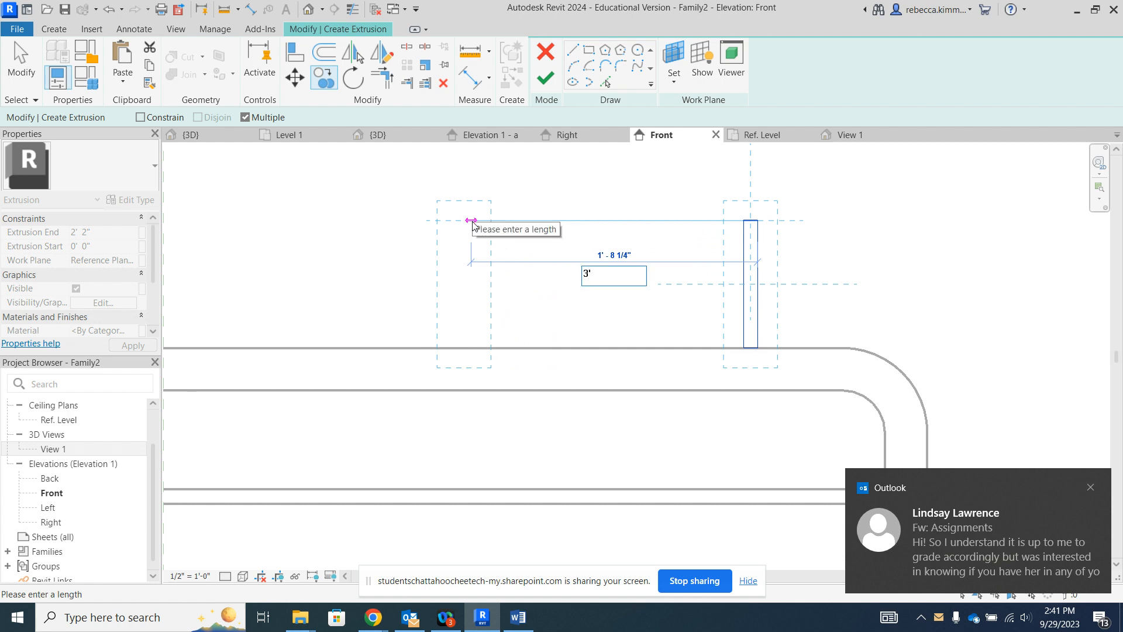
type("11\"")
key("Return")
scroll(567, 241, "down", 4)
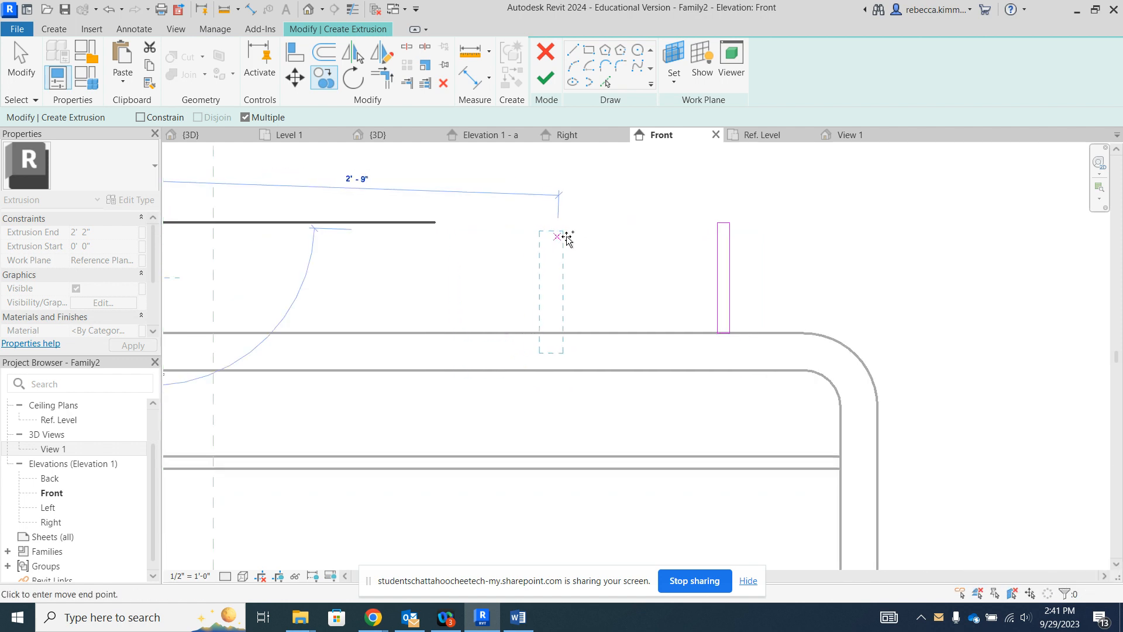
left_click(17, 69)
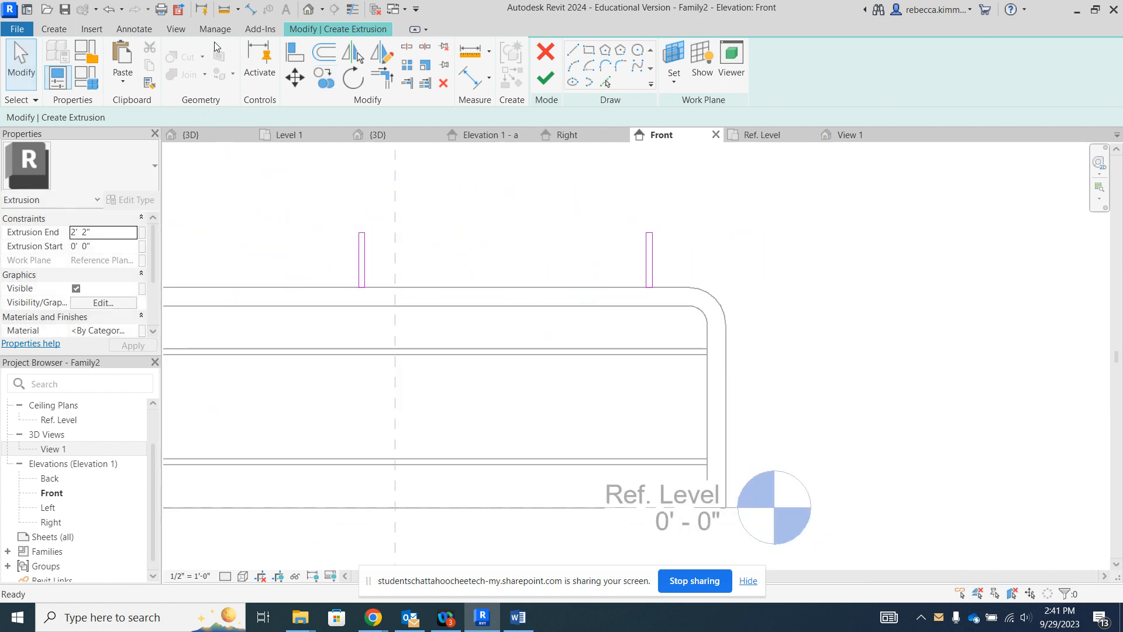
Step: Measure the overall distance between the outer faces of the two support rectangles
left_click(357, 250)
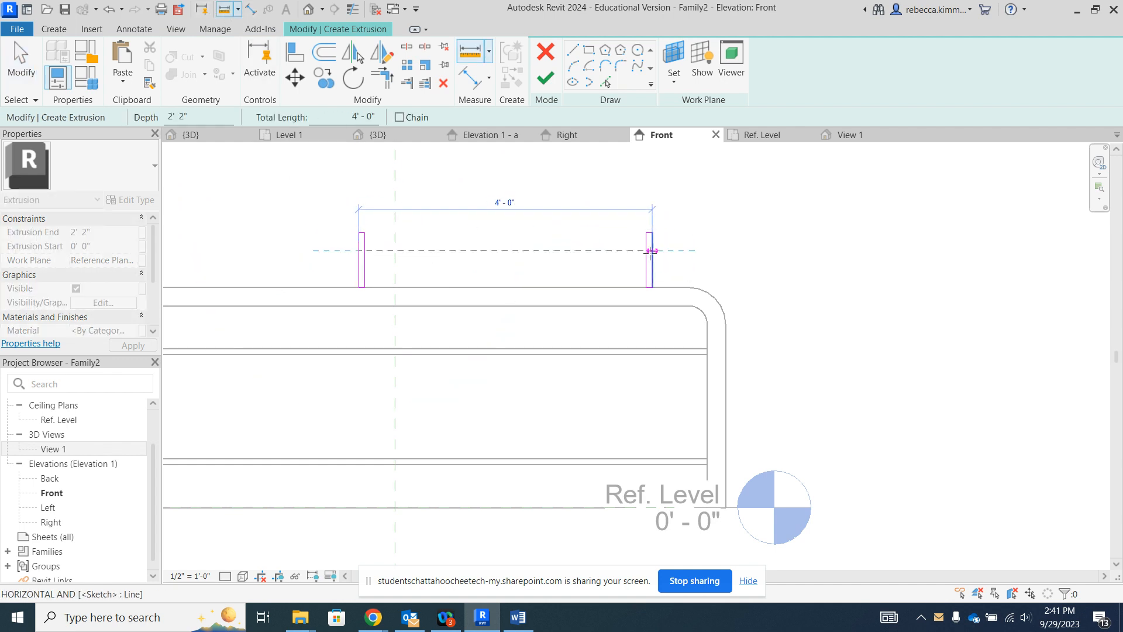
key("Escape")
key("Escape")
scroll(652, 257, "down", 2)
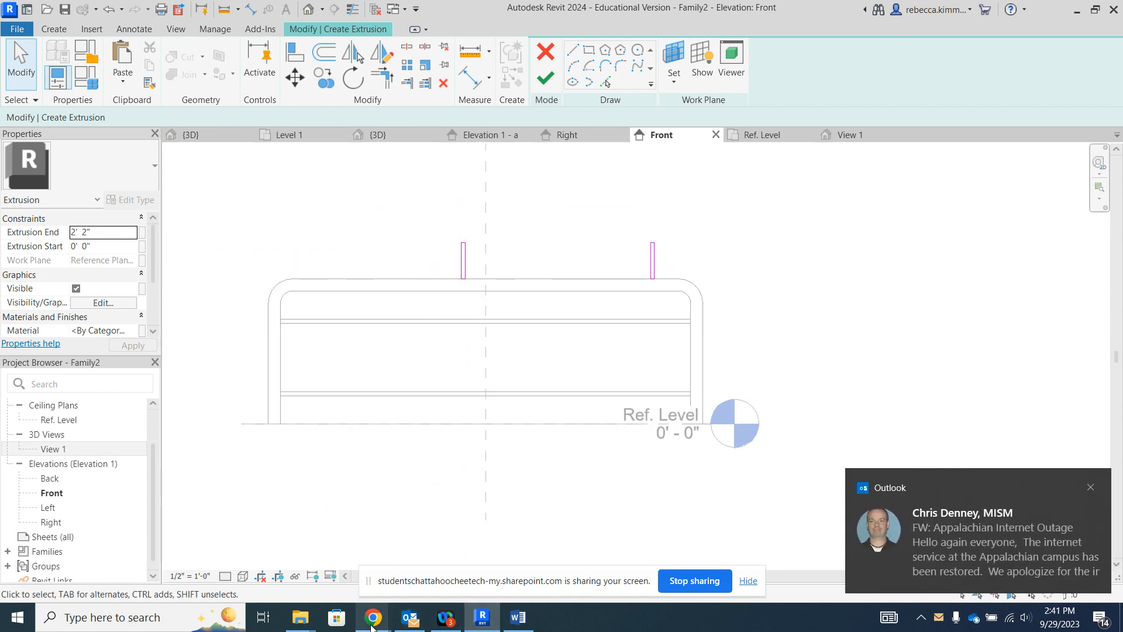
Step: Switch to the Word instructions to check the raised piece's elevation and plan dimensions, and return to Revit
left_click(517, 618)
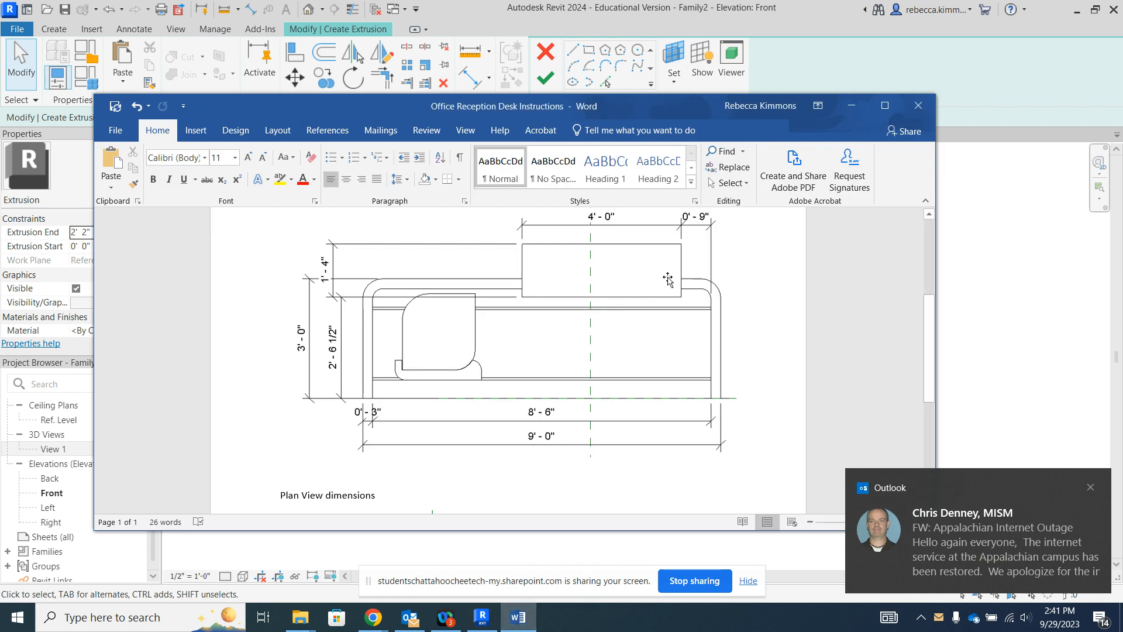
scroll(641, 425, "down", 5)
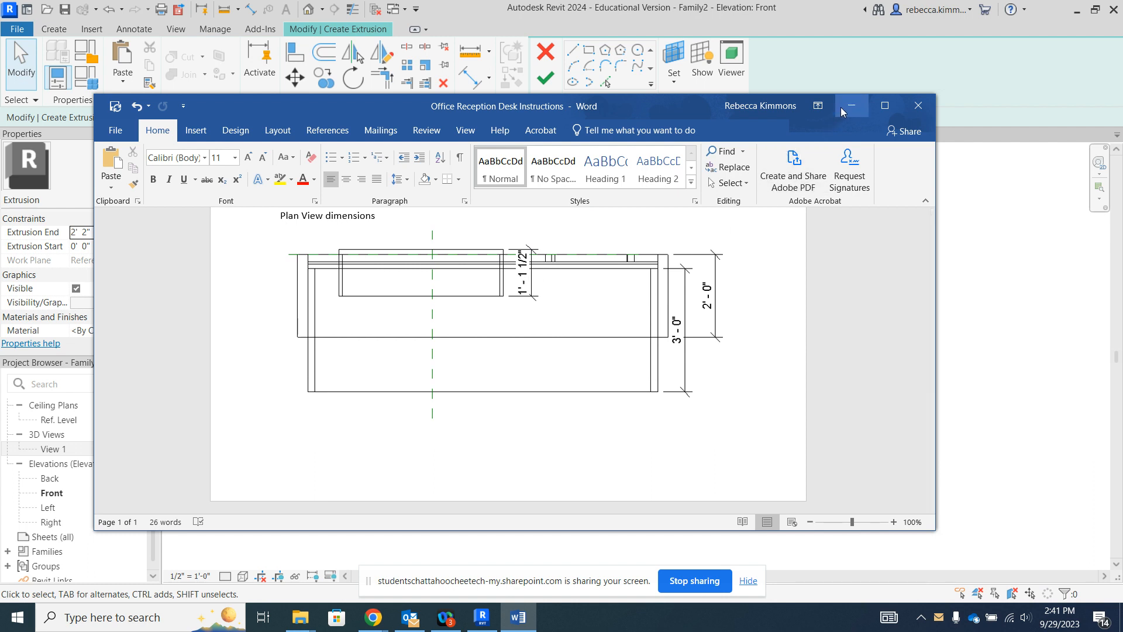
scroll(517, 263, "up", 3)
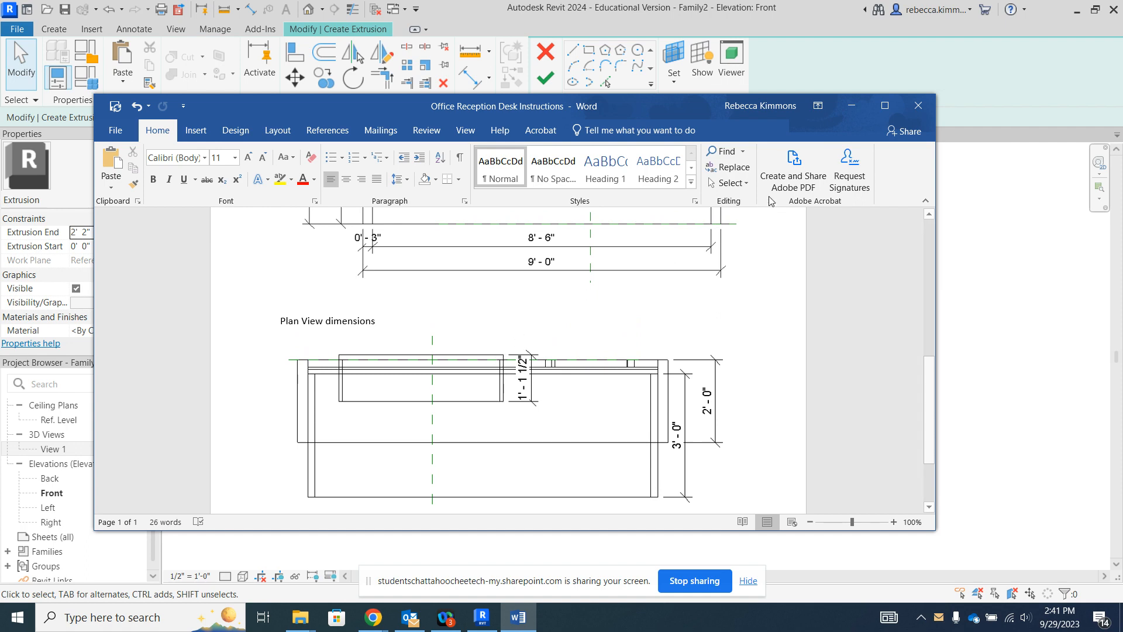
key("alt+Tab")
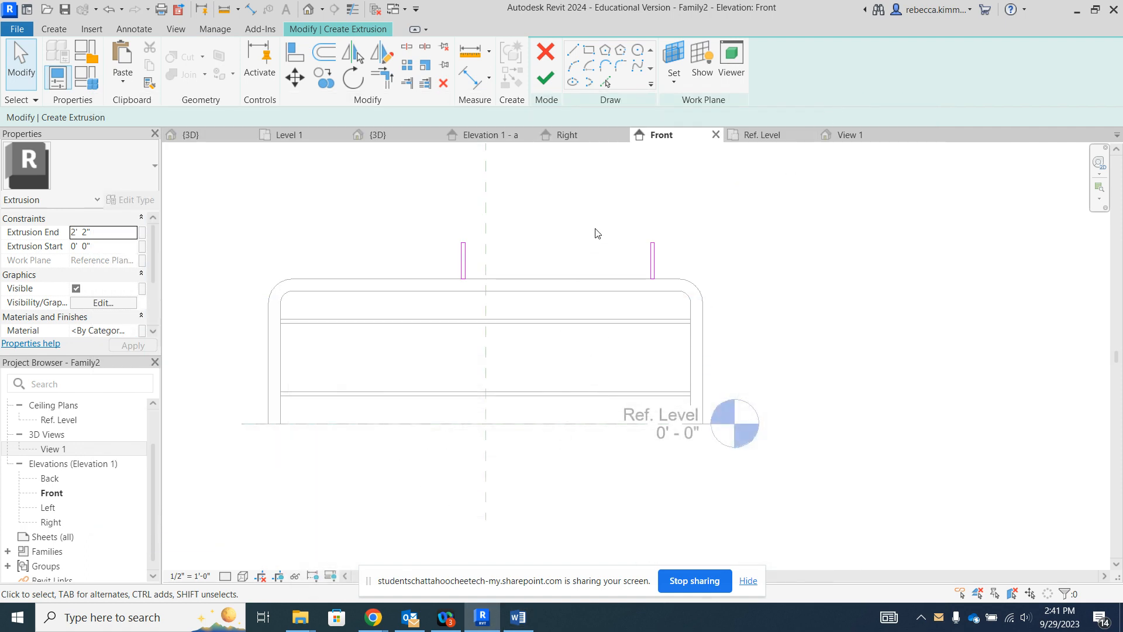
Step: Set the supports' extrusion end to 1' 0", finish the extrusion and view it in the Ref. Level plan
scroll(595, 233, "up", 1)
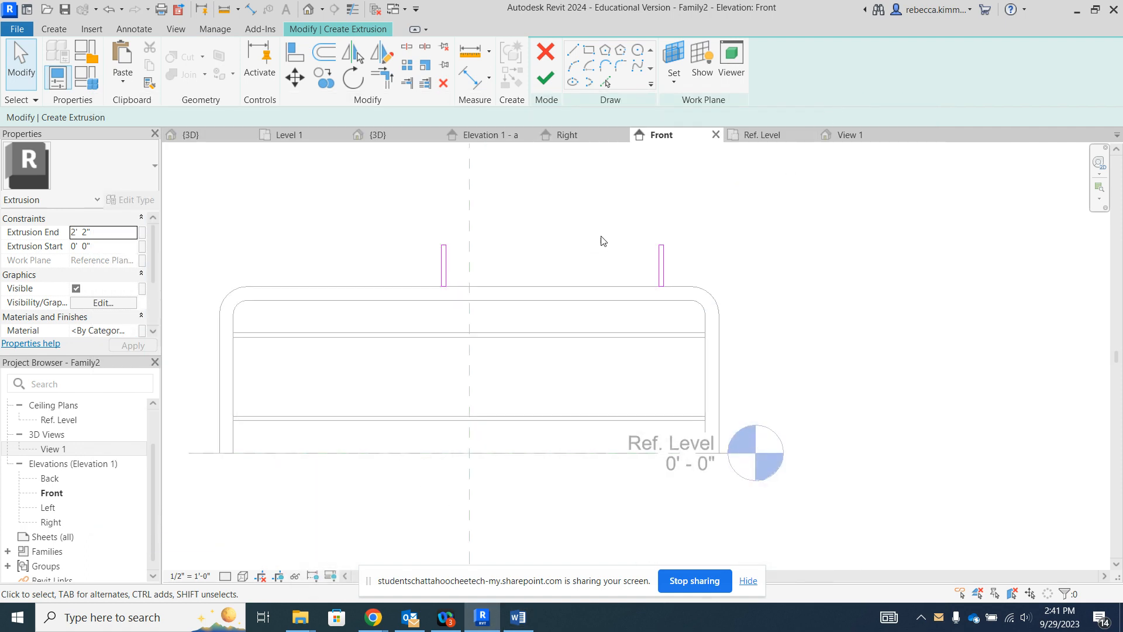
left_click(85, 234)
type("1")
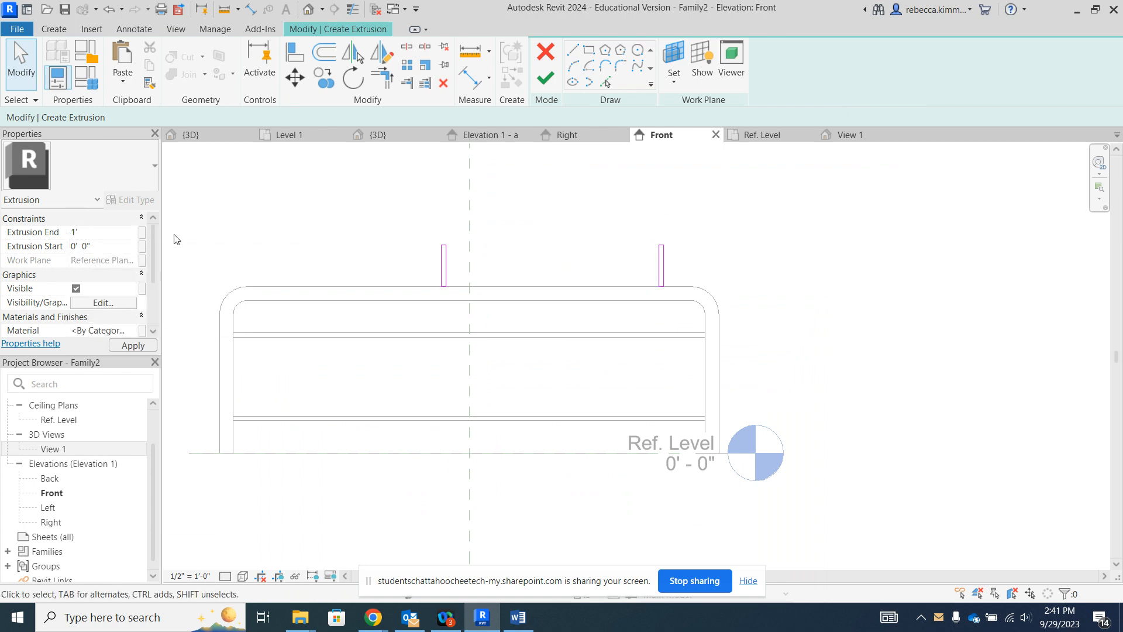
key("Return")
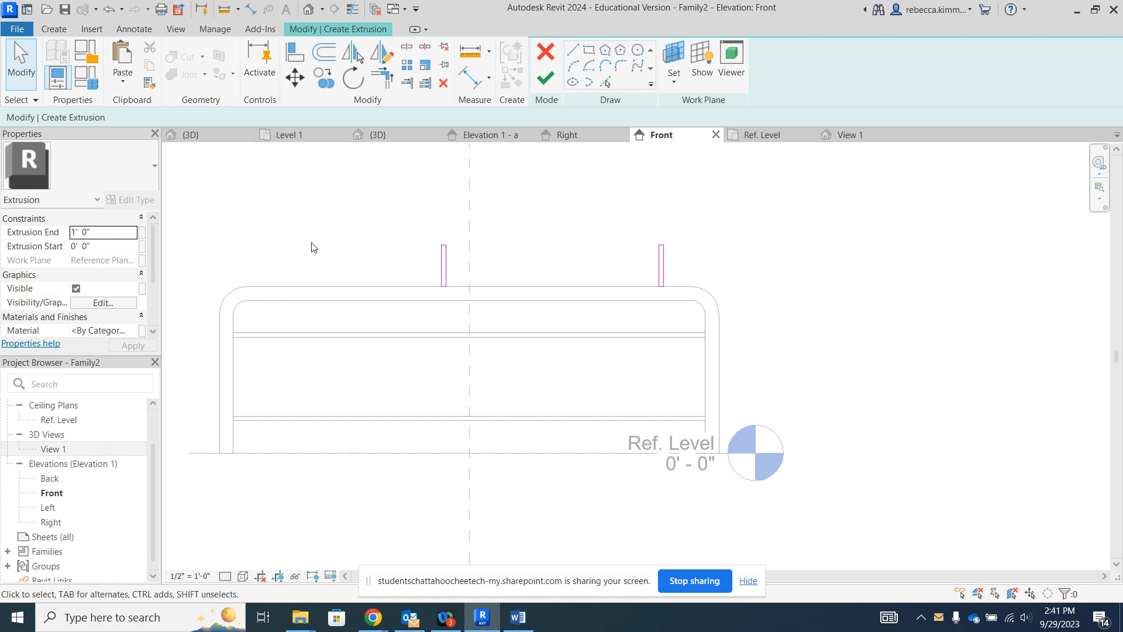
left_click(545, 79)
left_click(763, 136)
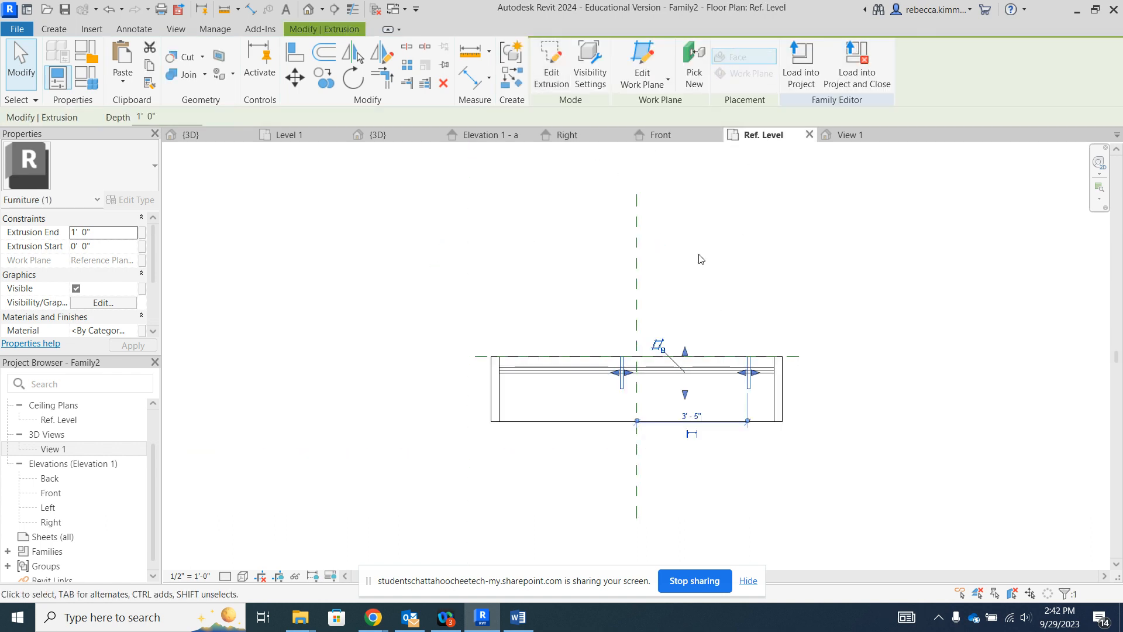
scroll(702, 264, "up", 3)
left_click(707, 279)
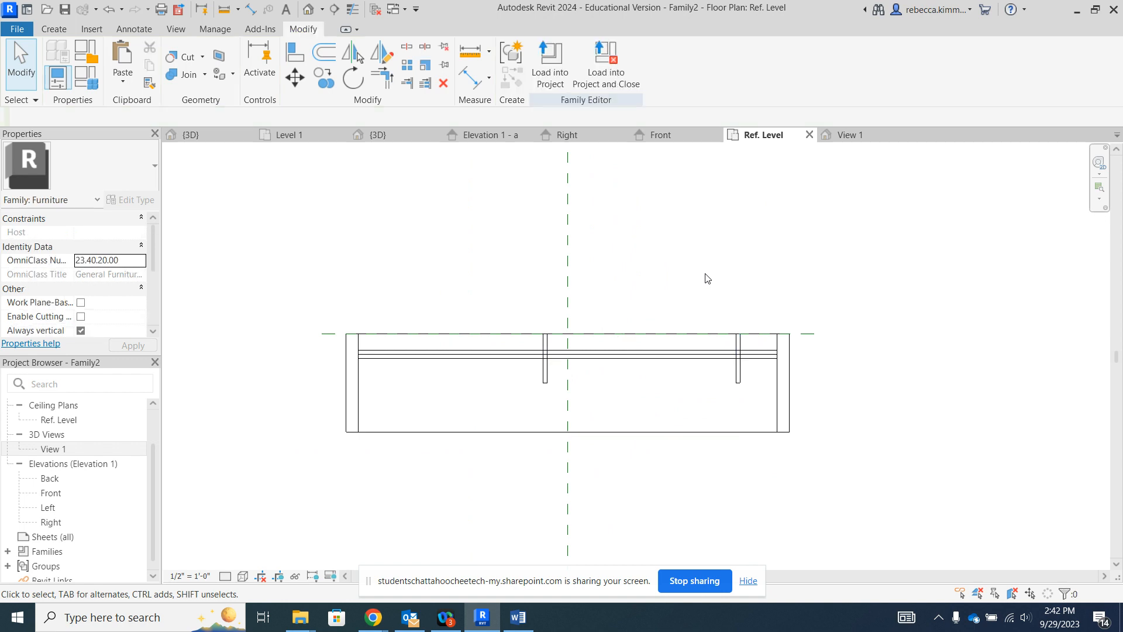
Step: Start a solid extrusion in the Right elevation and pick the support's top edge and its vertical edge on the reference plane as sketch lines
left_click(570, 135)
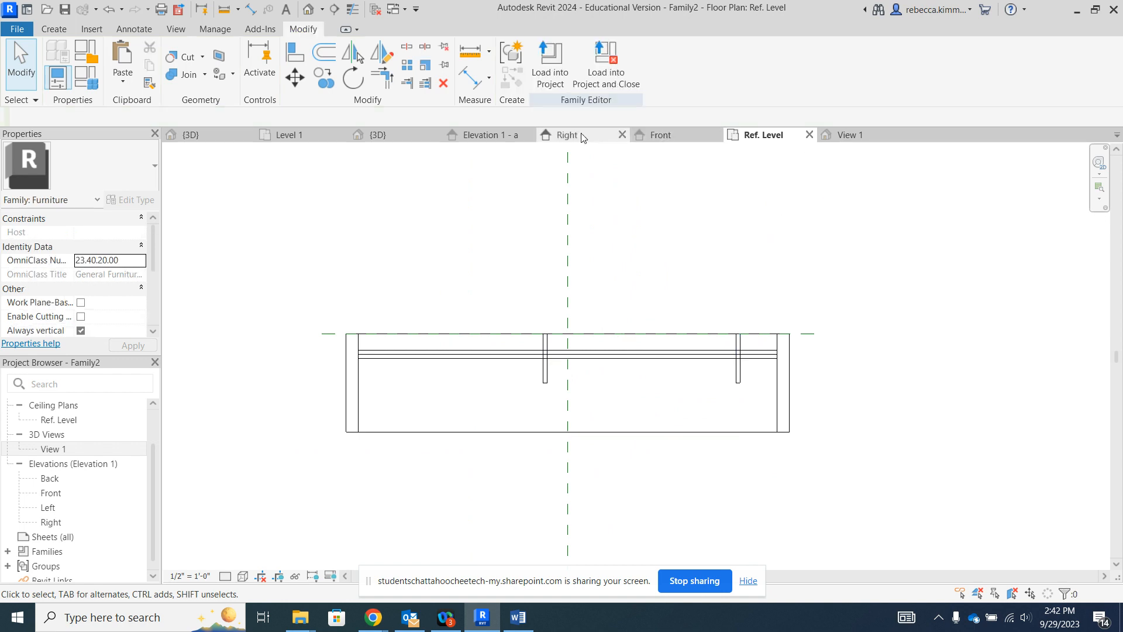
scroll(576, 412, "down", 1)
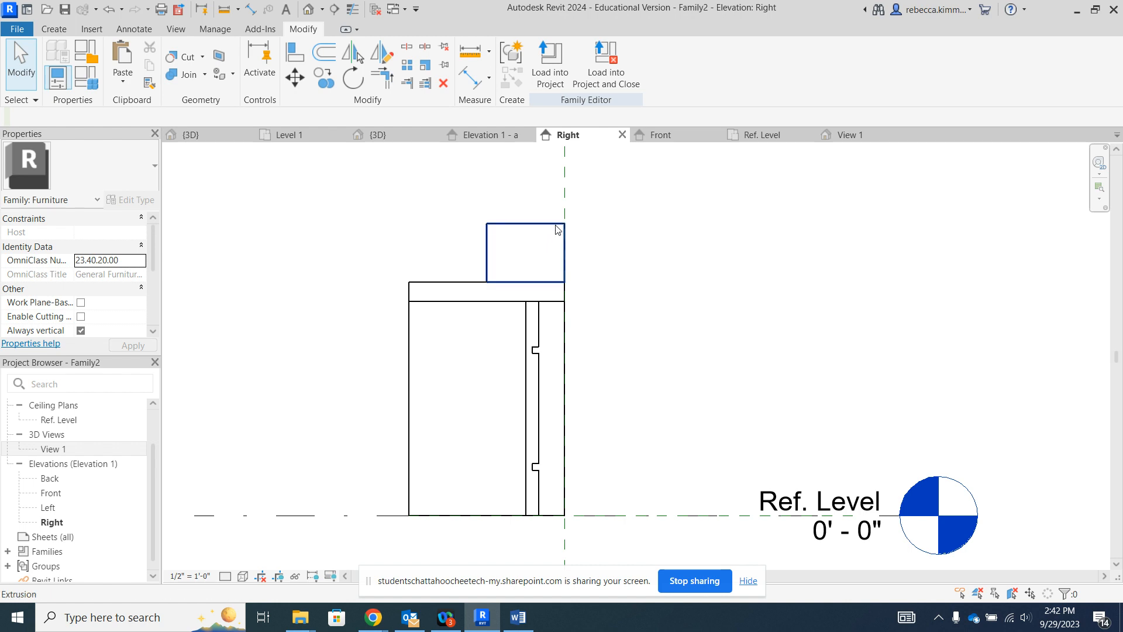
left_click(52, 30)
left_click(125, 74)
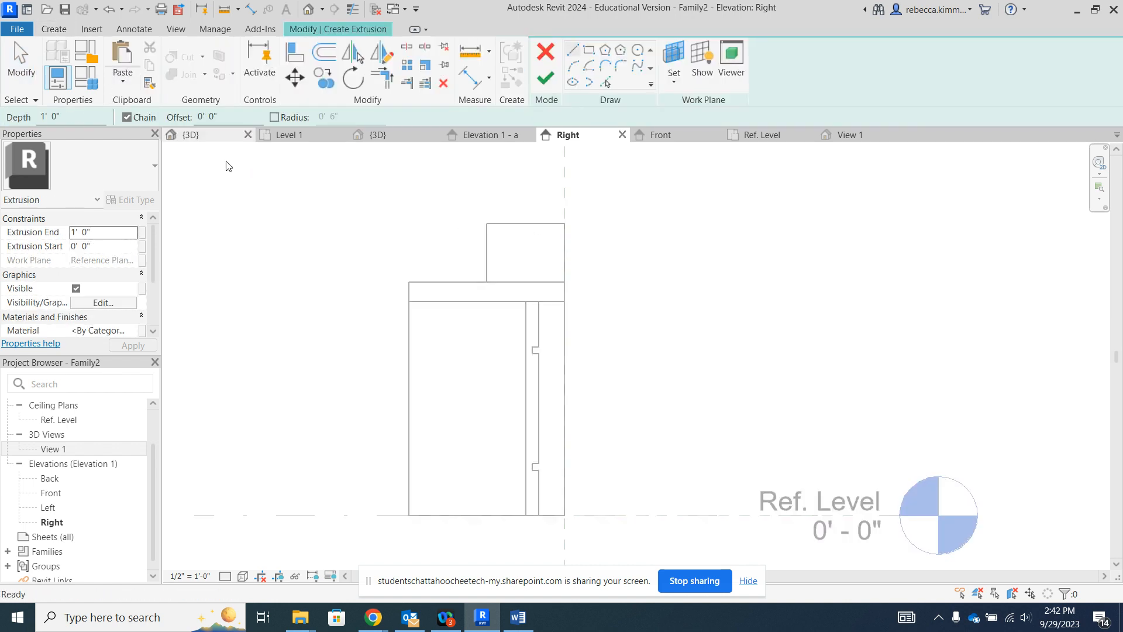
left_click(607, 83)
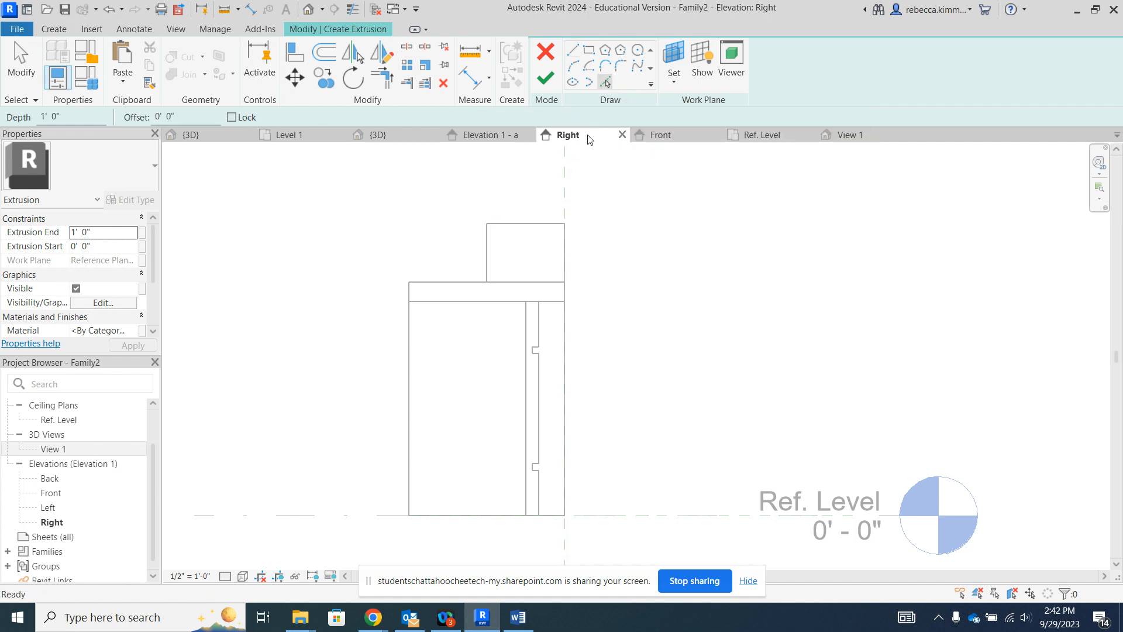
left_click(564, 251)
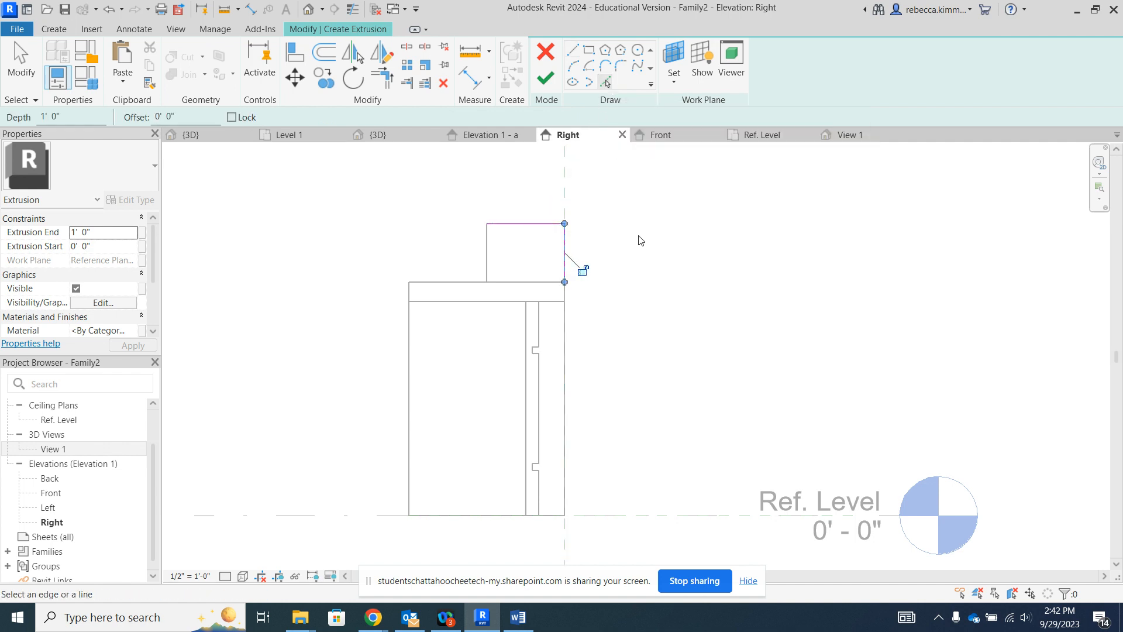
Step: Offset copies of the two picked sketch lines 1 1/2" outward from the support
left_click(321, 57)
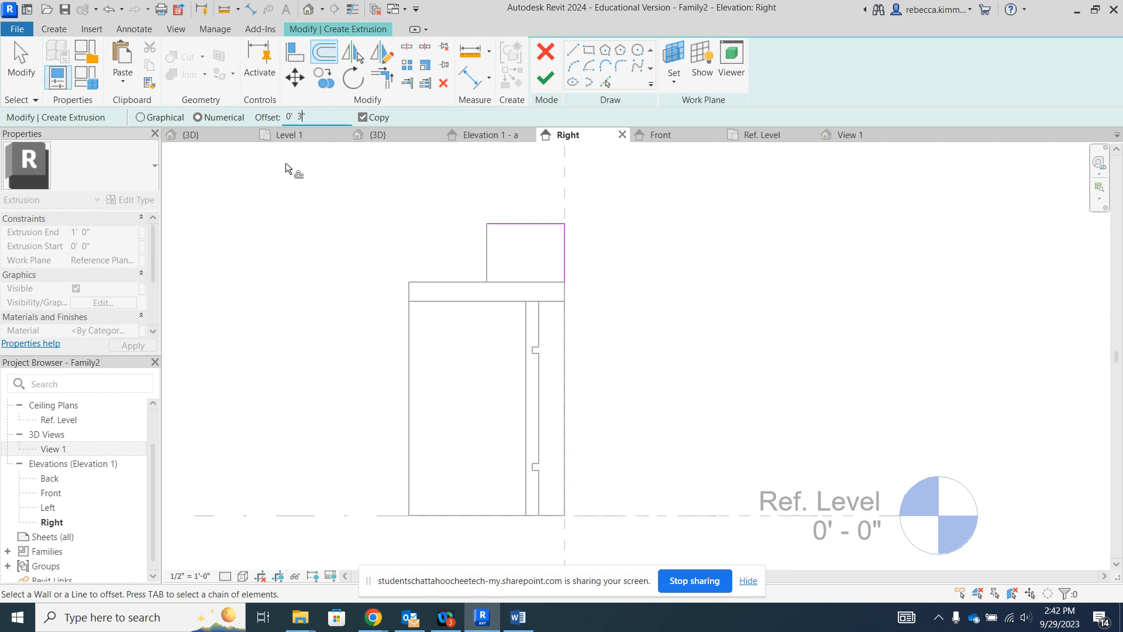
key("BackSpace")
type("1.5")
key("Return")
left_click(517, 218)
left_click(568, 244)
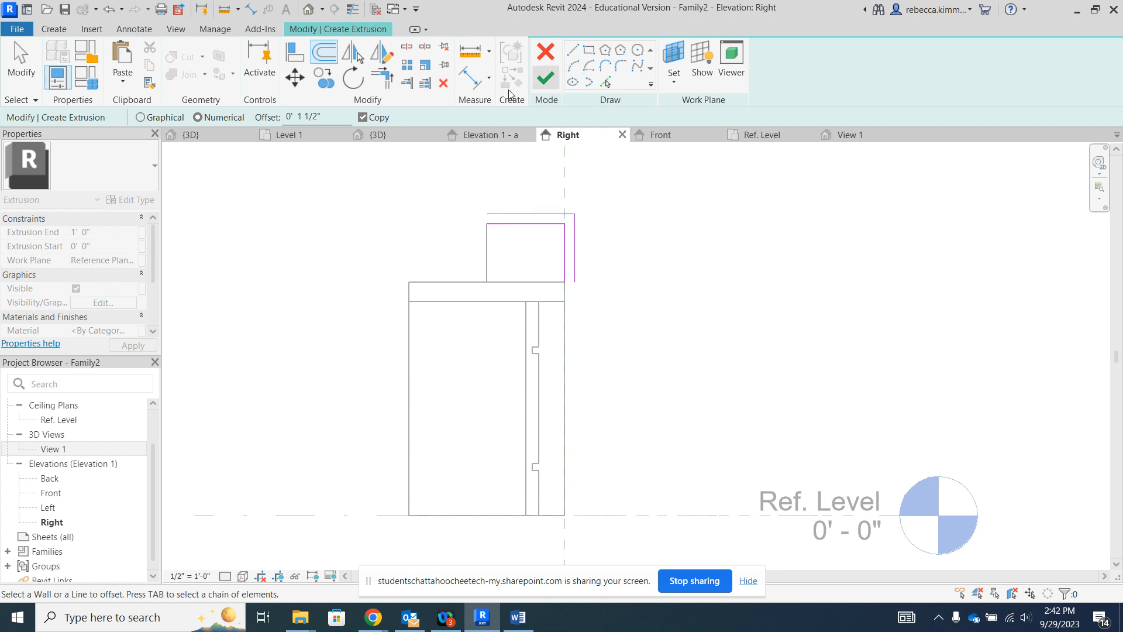
Step: Extend the outer vertical sketch line downward past the desk top to a length of 1' 4"
left_click(21, 61)
left_click(574, 282)
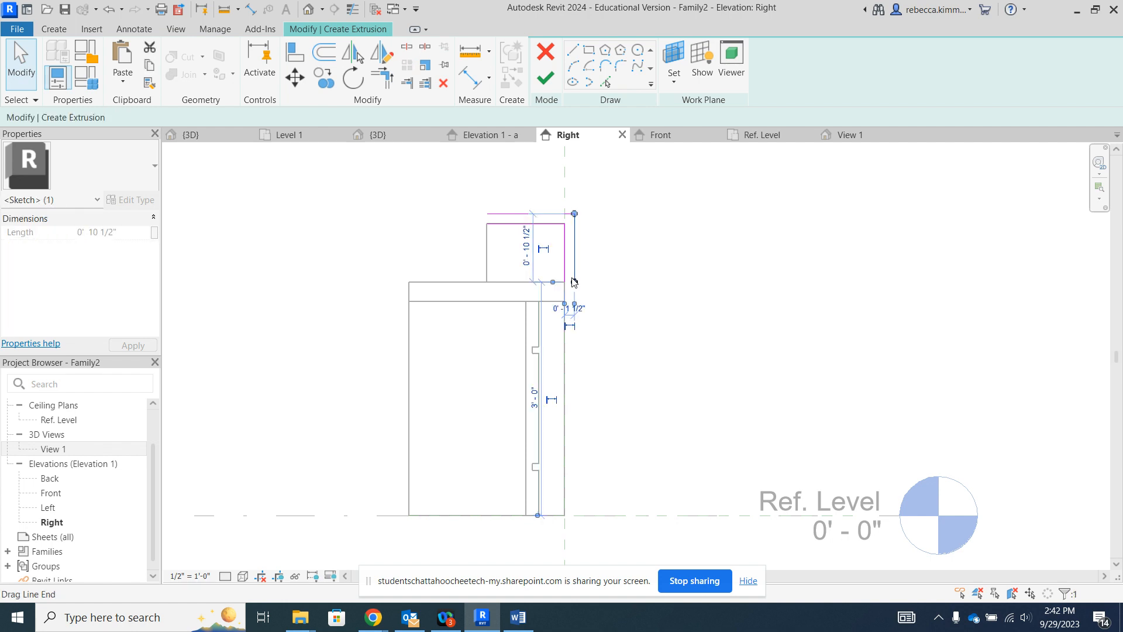
key("Escape")
key("Escape")
scroll(623, 285, "up", 2)
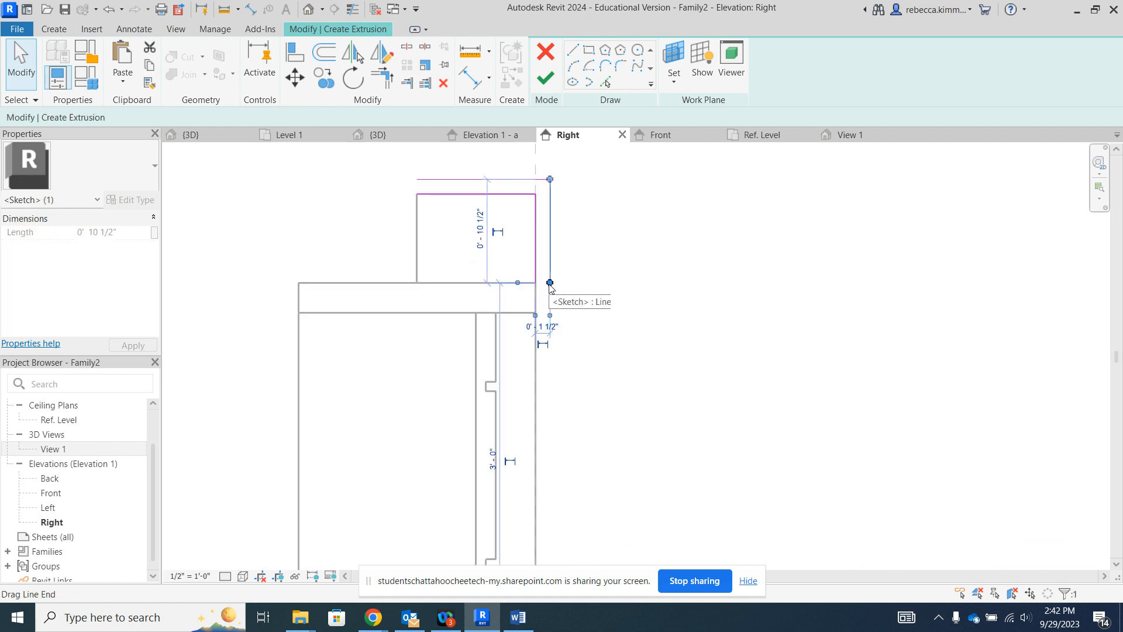
left_click_drag(550, 283, 550, 336)
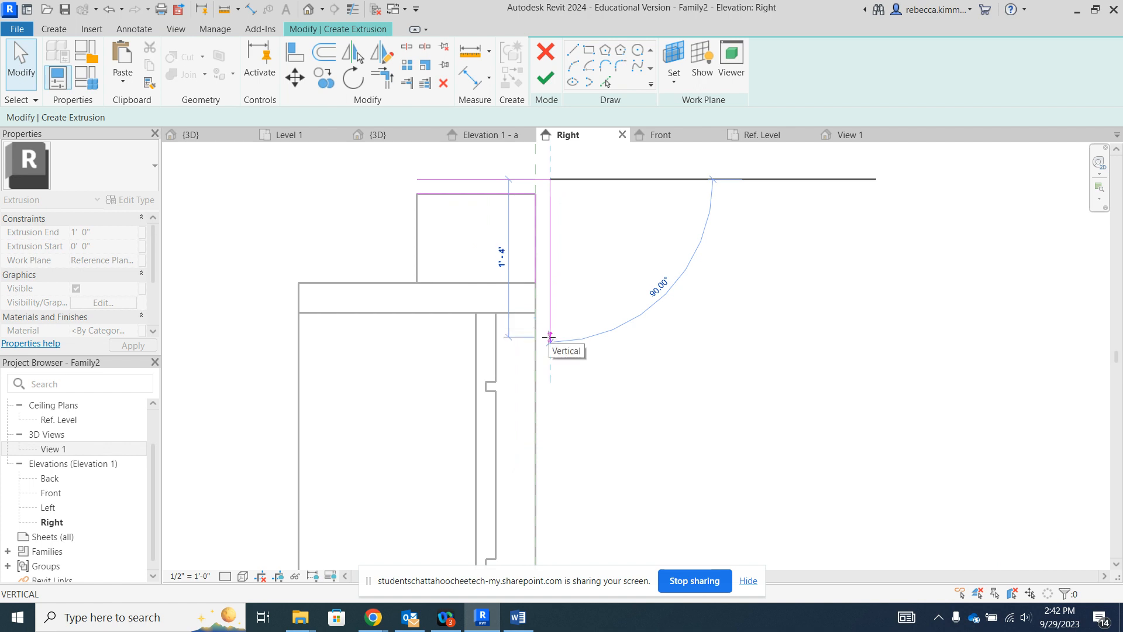
left_click(550, 337)
key("Escape")
key("Escape")
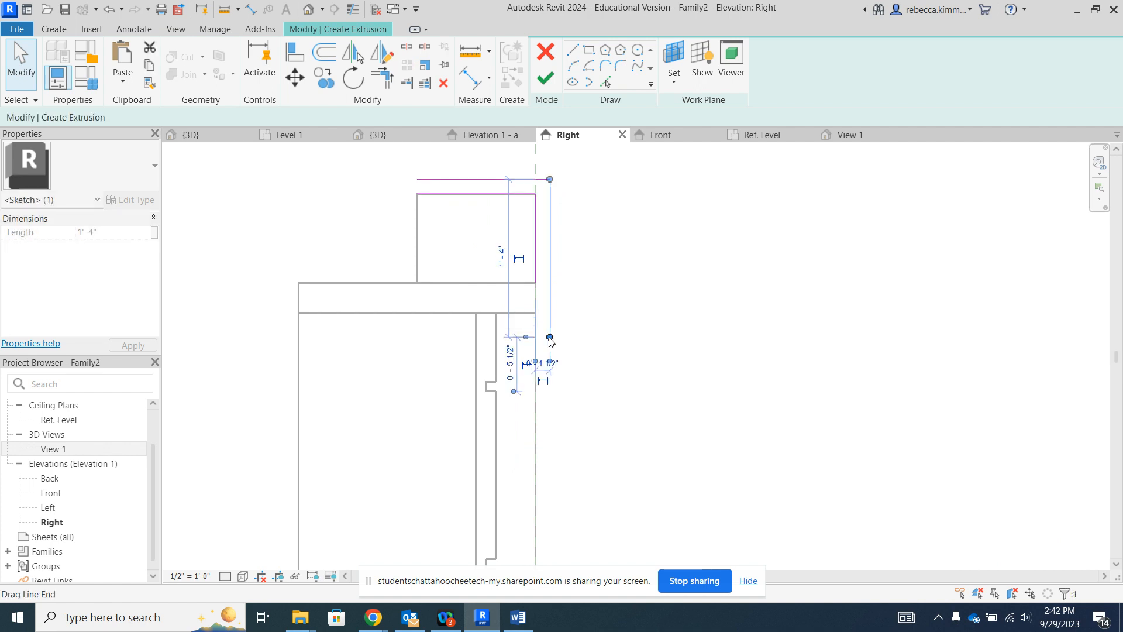
Step: Close the L-shaped profile with short end lines at the top piece's open end and at the lower end of the vertical leg
left_click(574, 52)
left_click(416, 179)
left_click(415, 193)
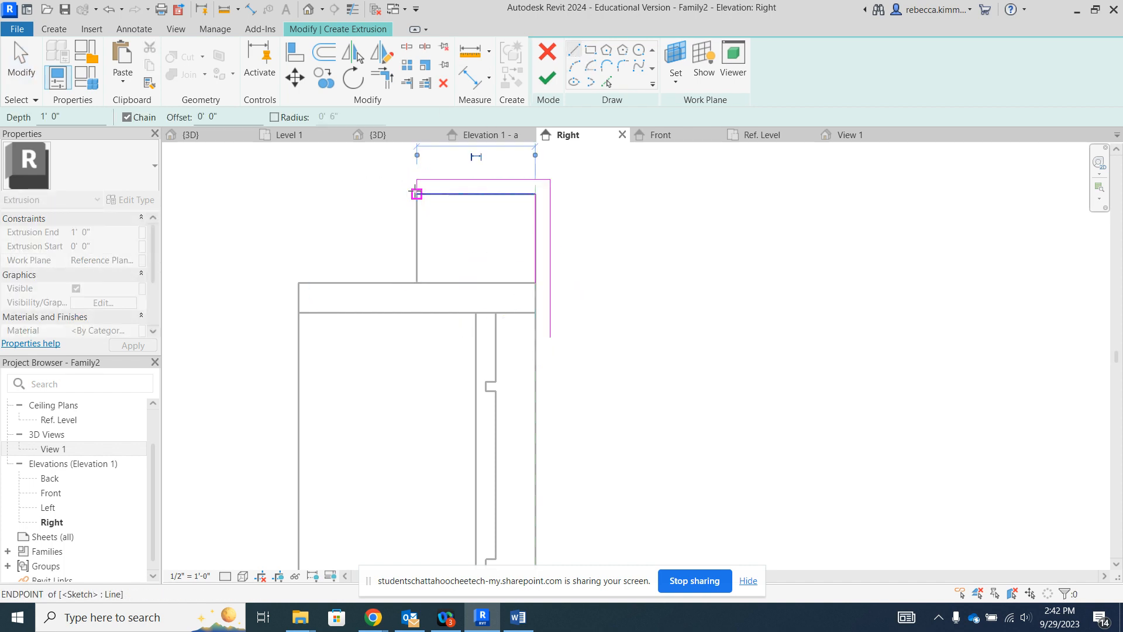
left_click(550, 337)
left_click(536, 338)
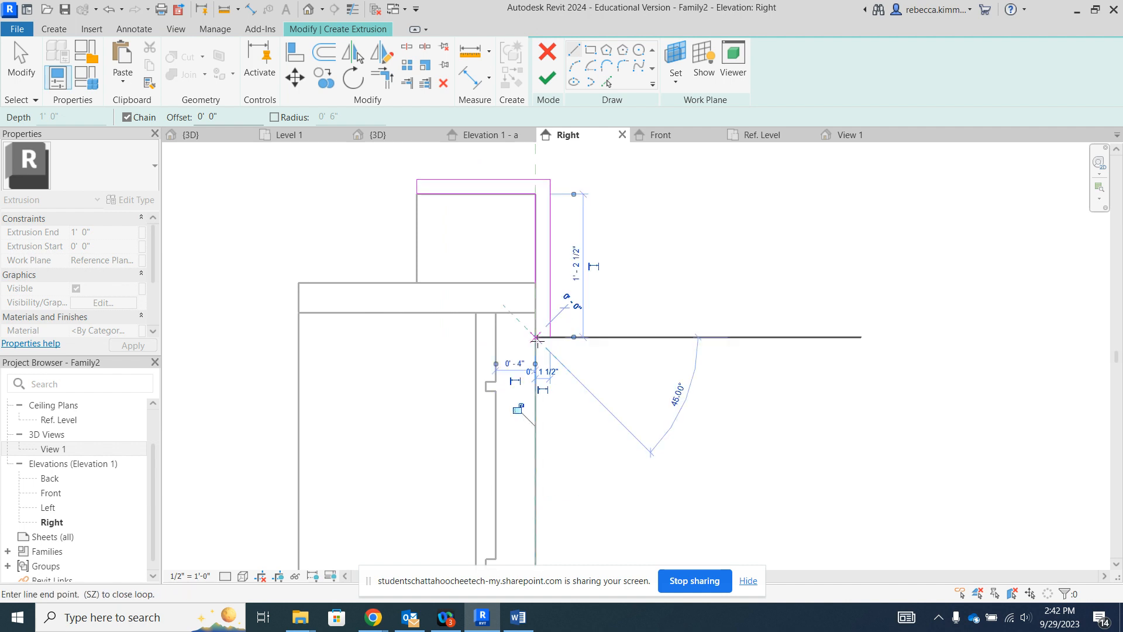
key("Escape")
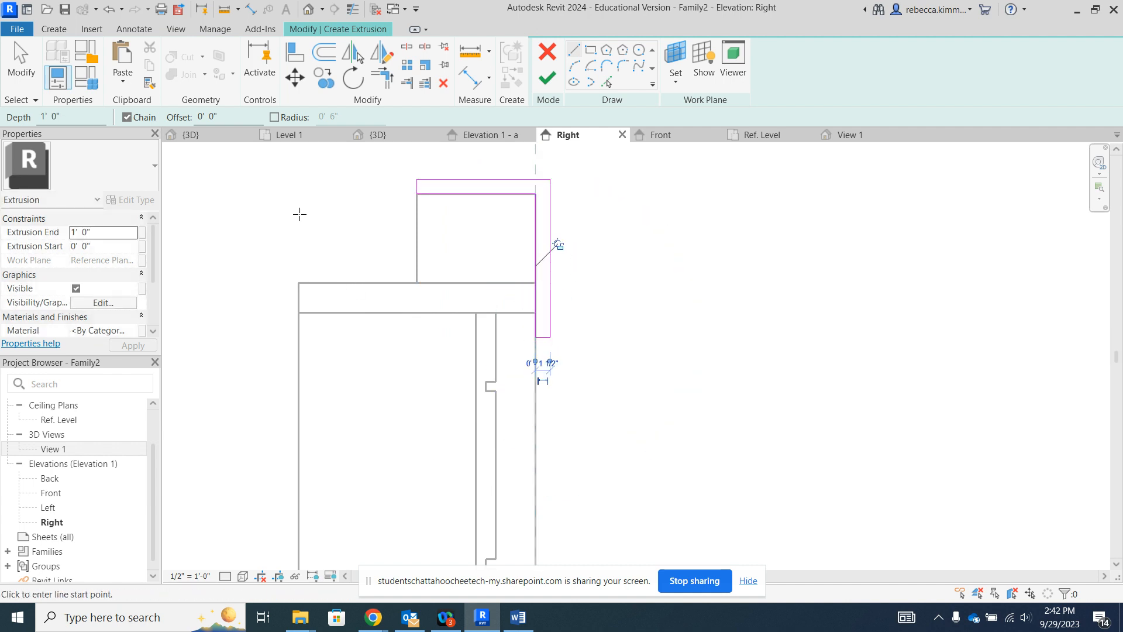
Step: Finish the L-shaped extrusion with an extrusion end of 4' 0" and the Birch material
left_click(74, 235)
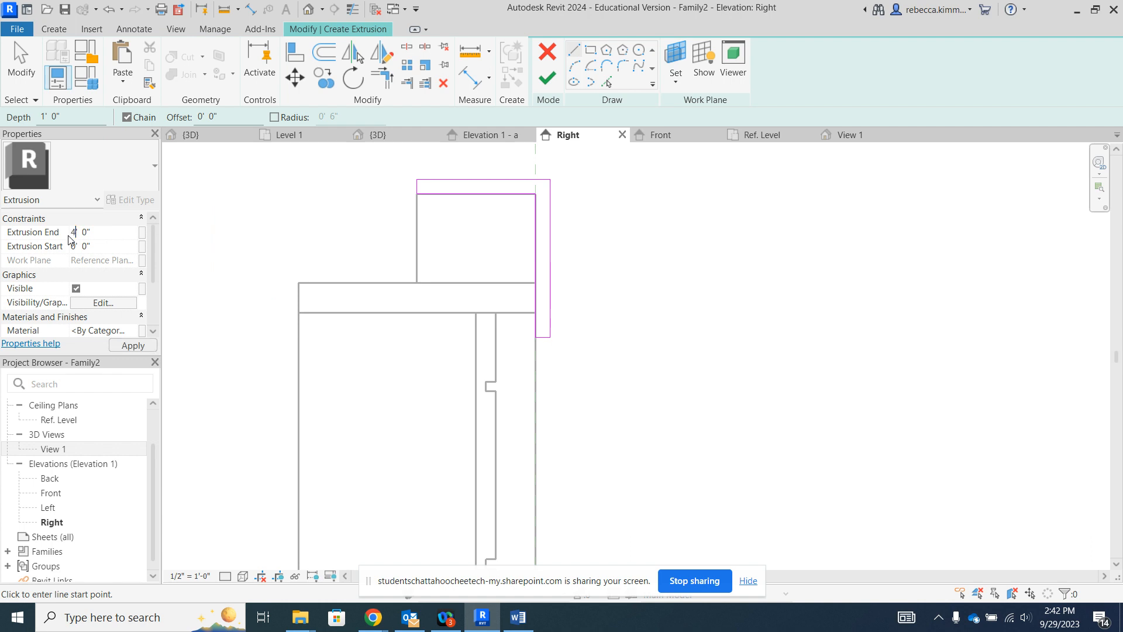
left_click(126, 345)
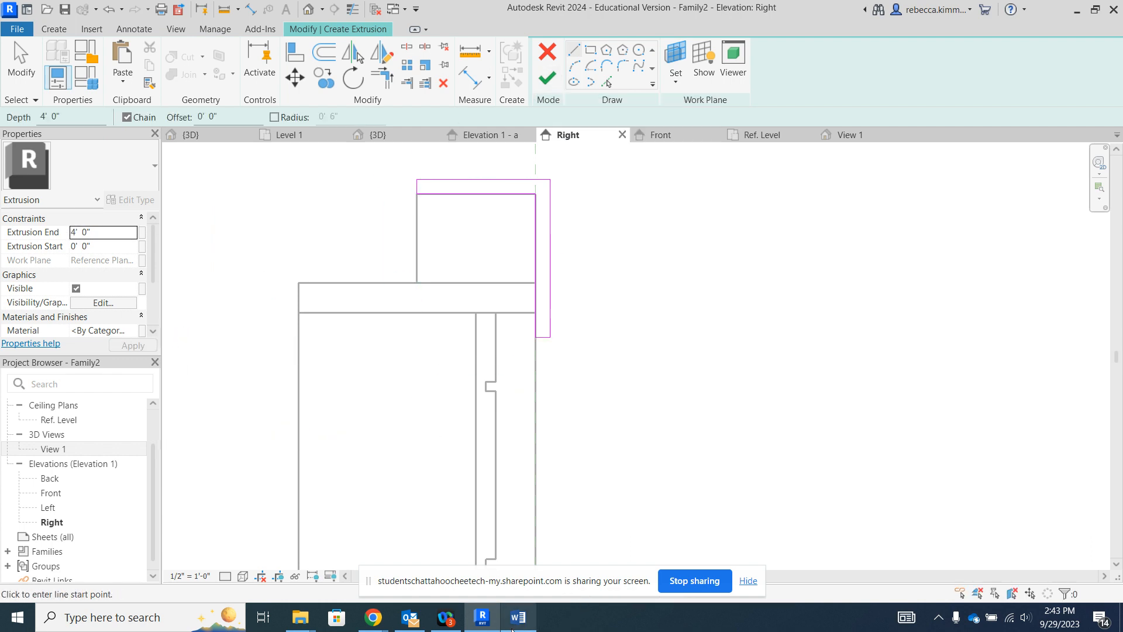
left_click(96, 331)
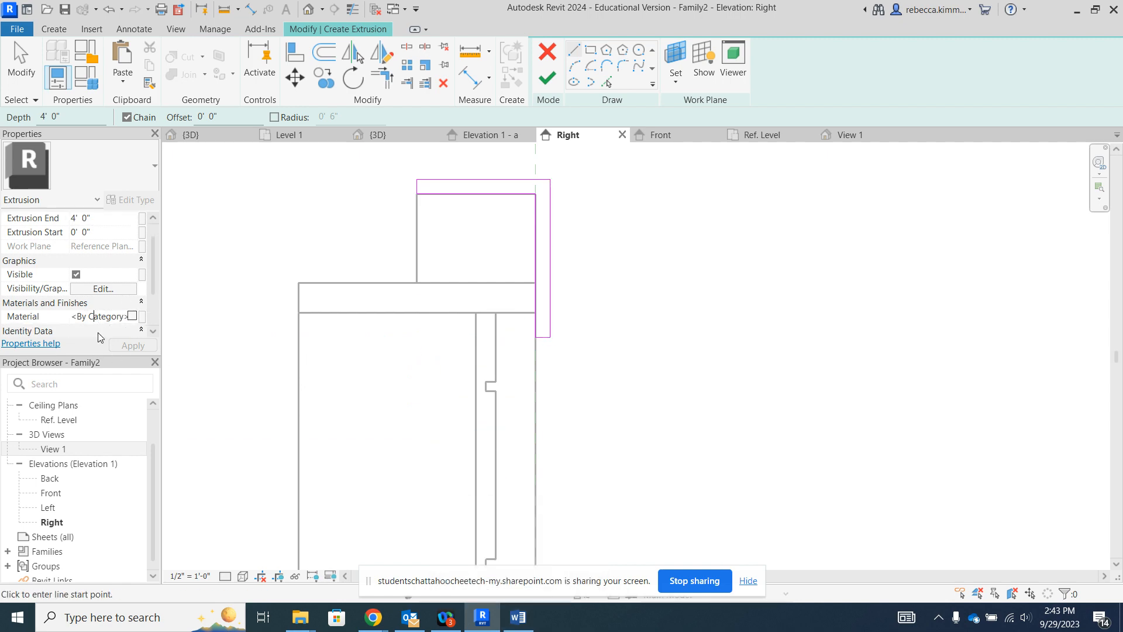
left_click(132, 316)
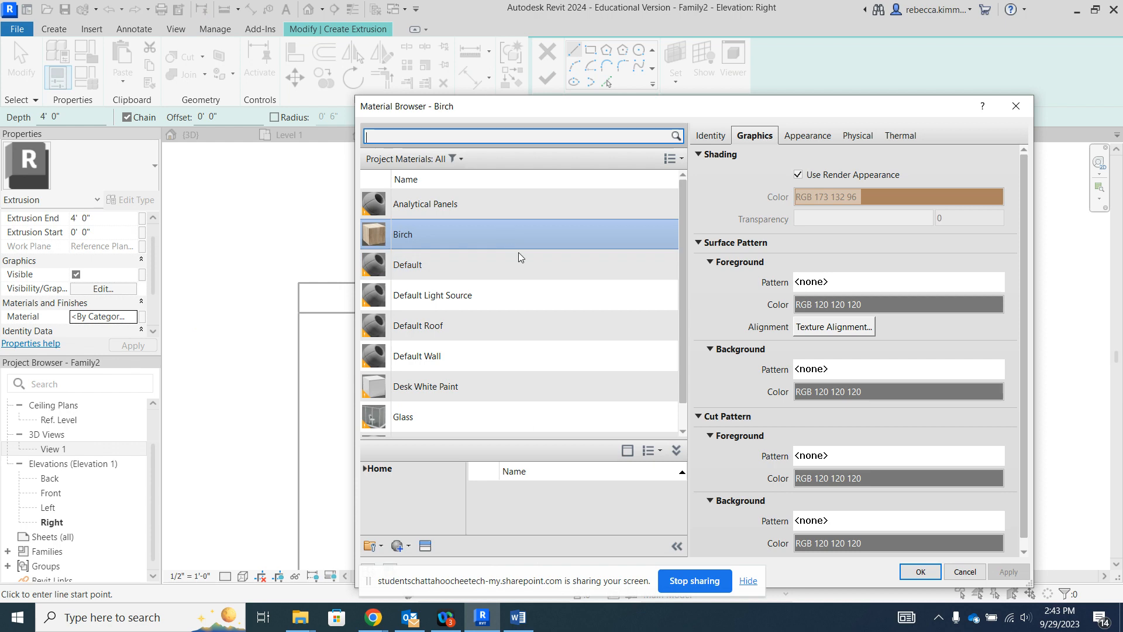
left_click(920, 571)
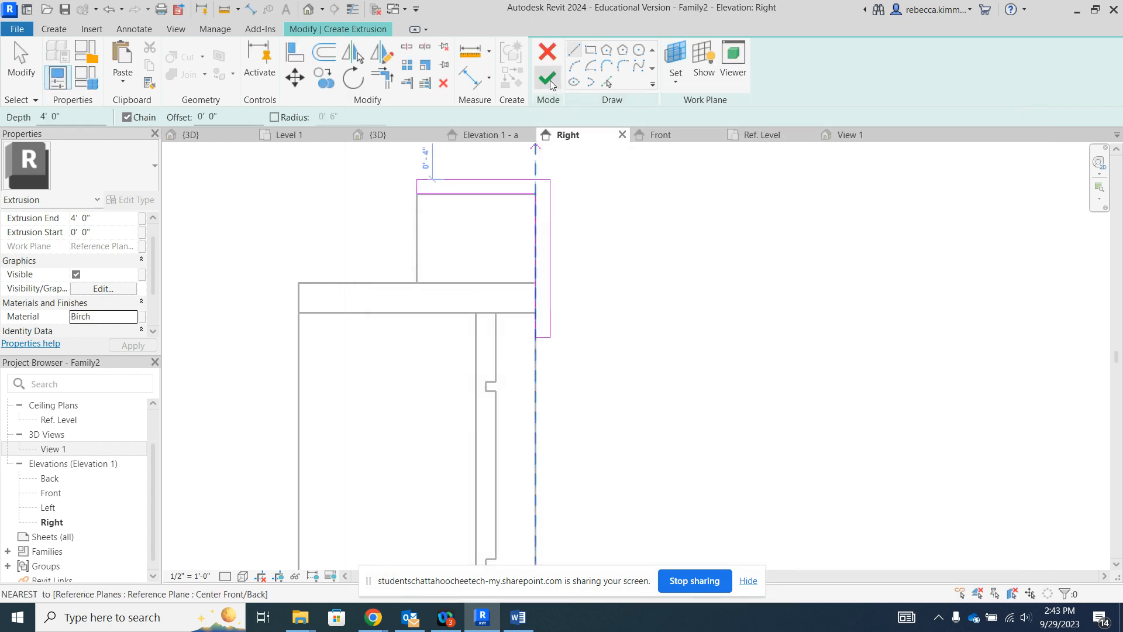
left_click(549, 79)
scroll(621, 255, "down", 2)
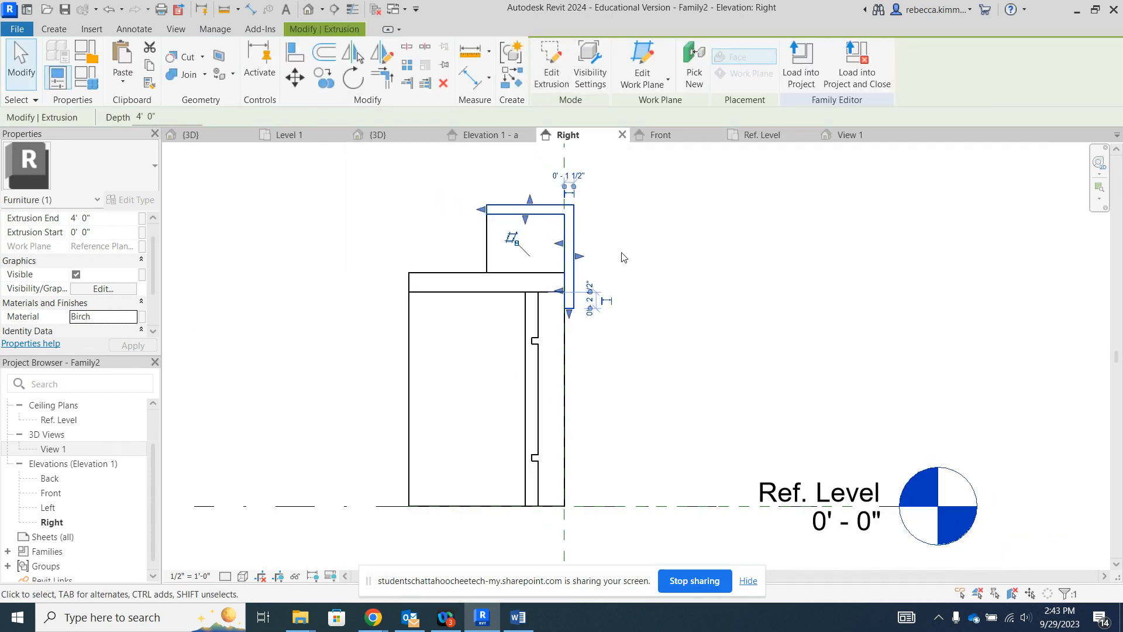
Step: In the Ref. Level plan, stretch both ends of the L-shaped extrusion to align with the outer faces of the two supports
left_click(778, 136)
scroll(778, 372, "up", 3)
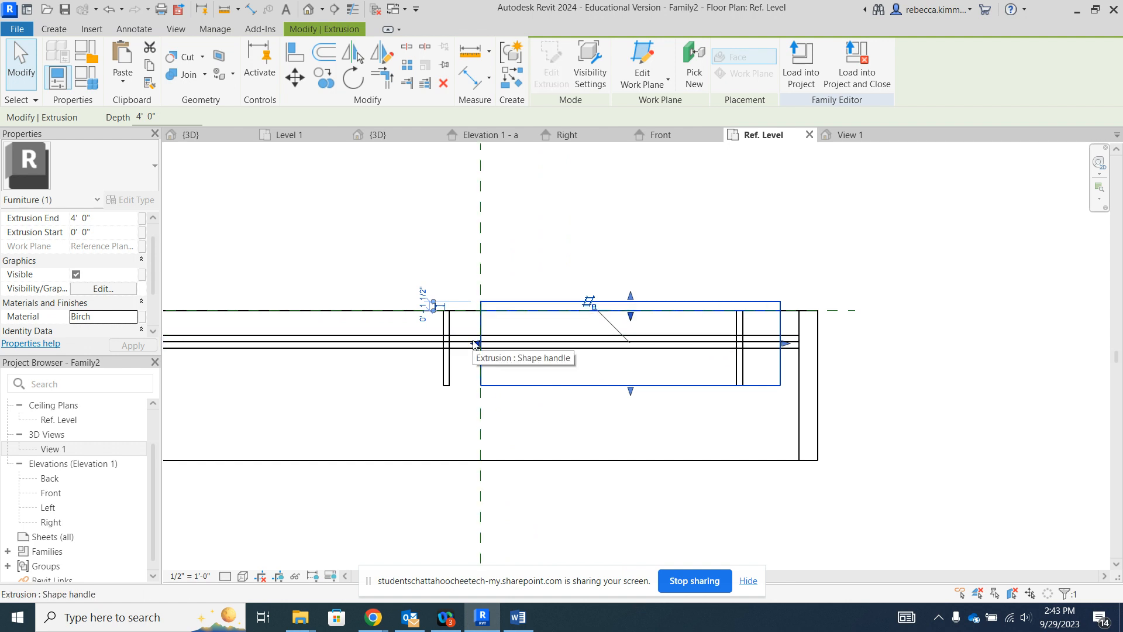
left_click_drag(475, 343, 439, 344)
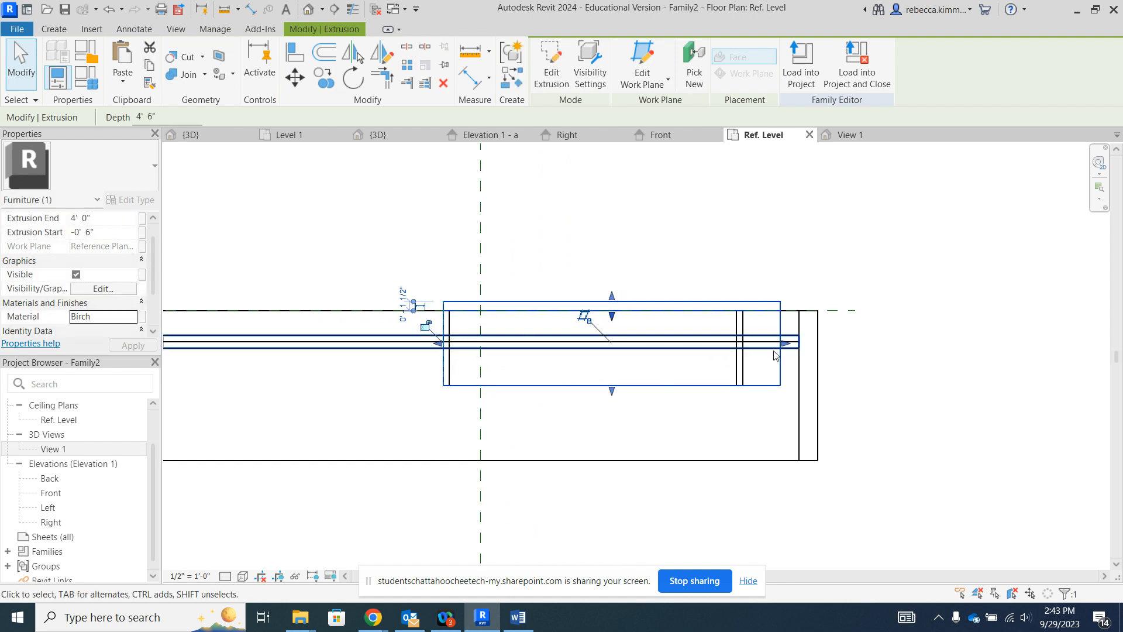
left_click_drag(786, 344, 744, 345)
left_click(695, 281)
scroll(685, 293, "down", 2)
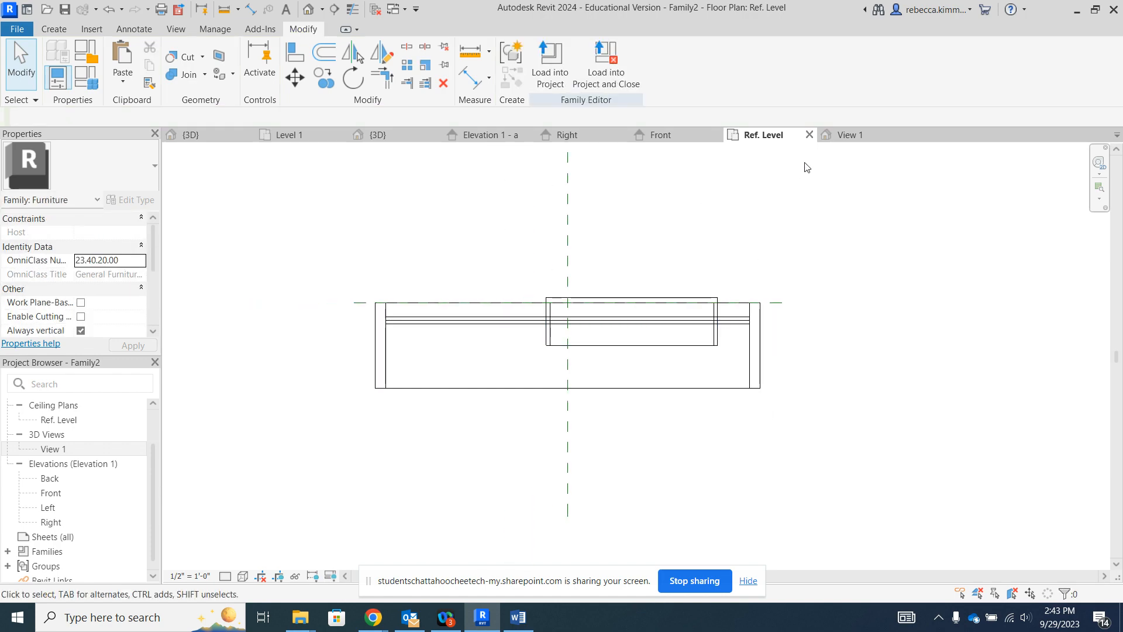